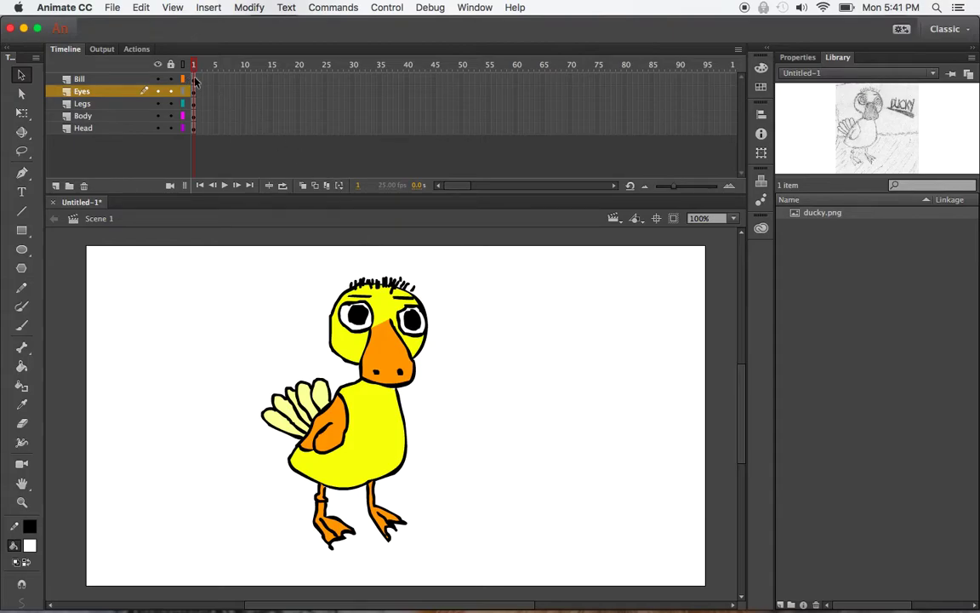
Copy frame 1 of the Bill, Eyes, Legs, Body and Head layers together
left_click_drag(194, 78, 198, 135)
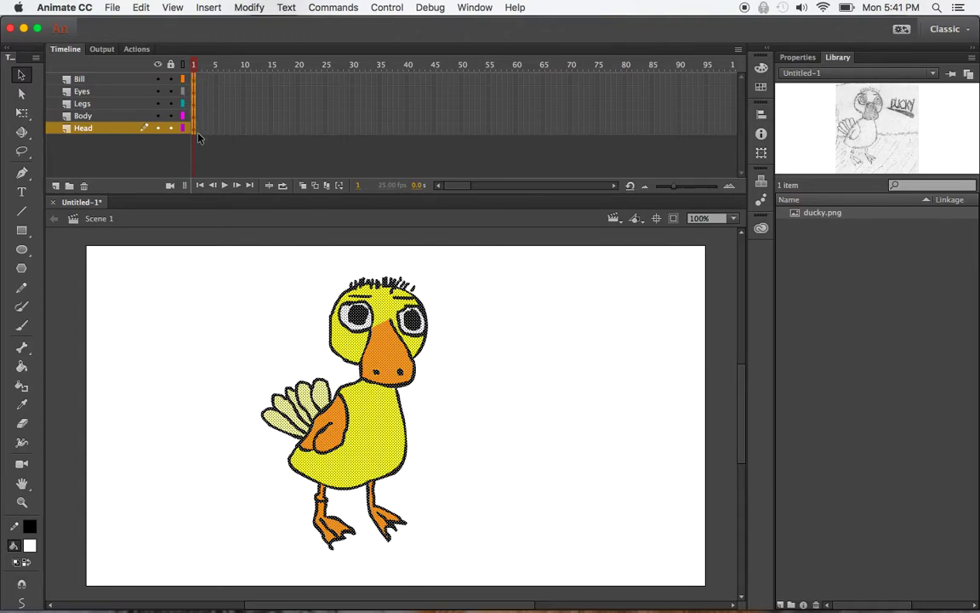
right_click(195, 80)
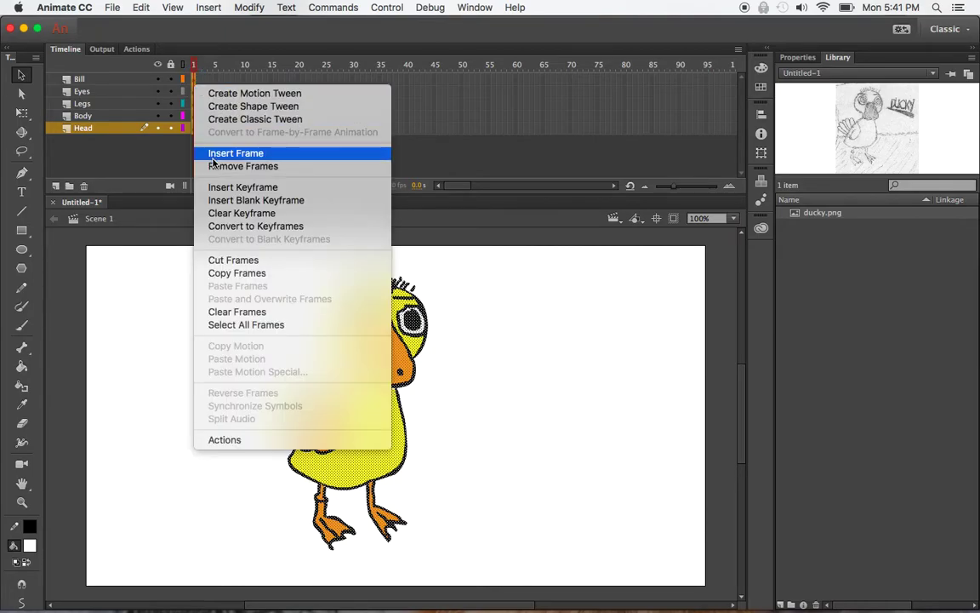
left_click(218, 273)
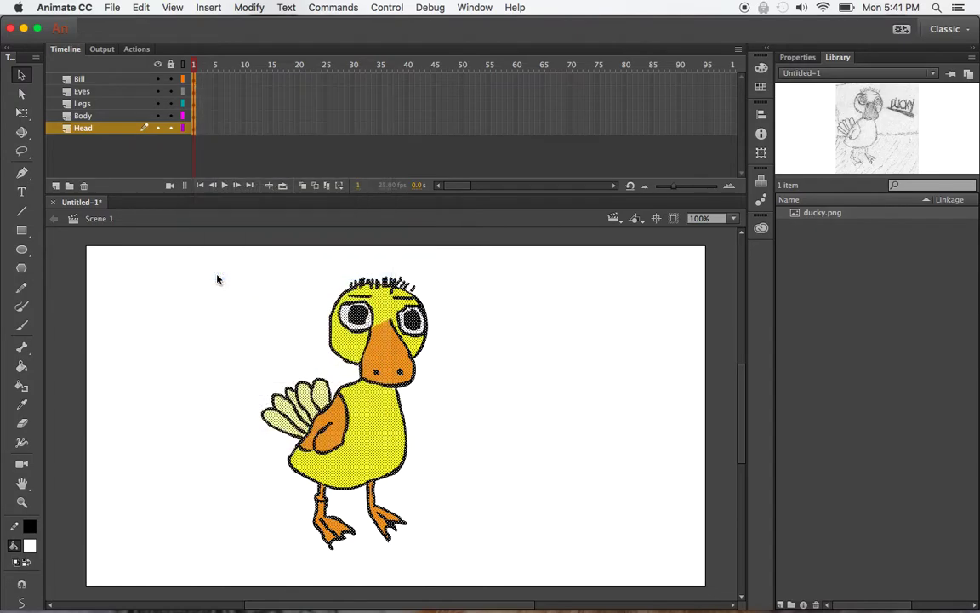
left_click(142, 5)
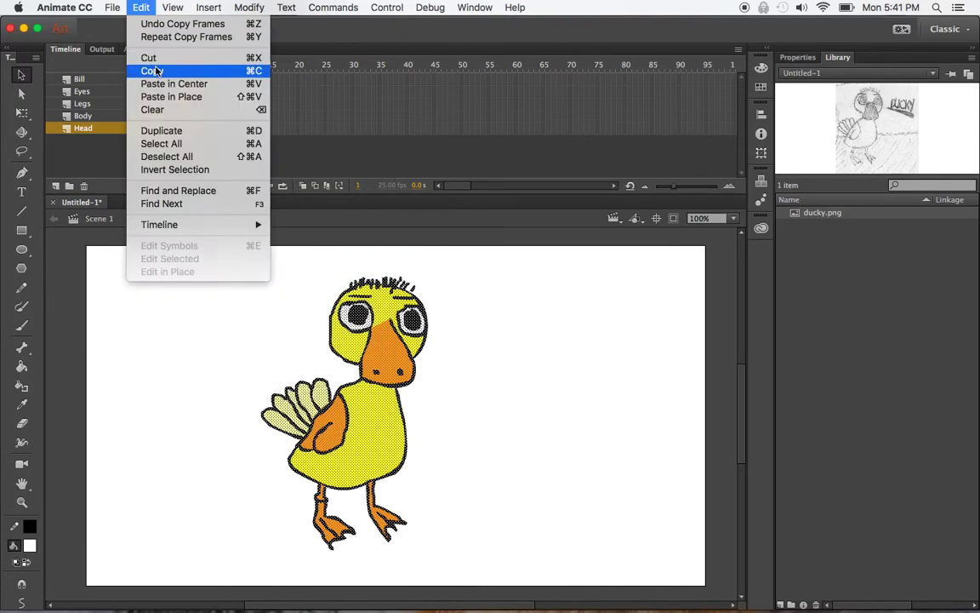
left_click(148, 8)
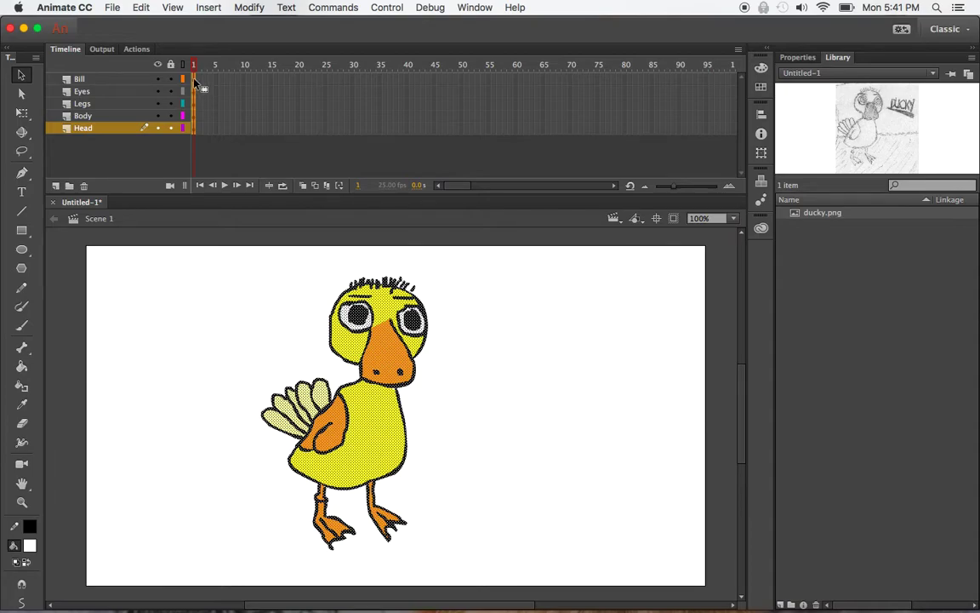
Create a new Movie Clip symbol named duck with the advanced options collapsed
left_click(208, 8)
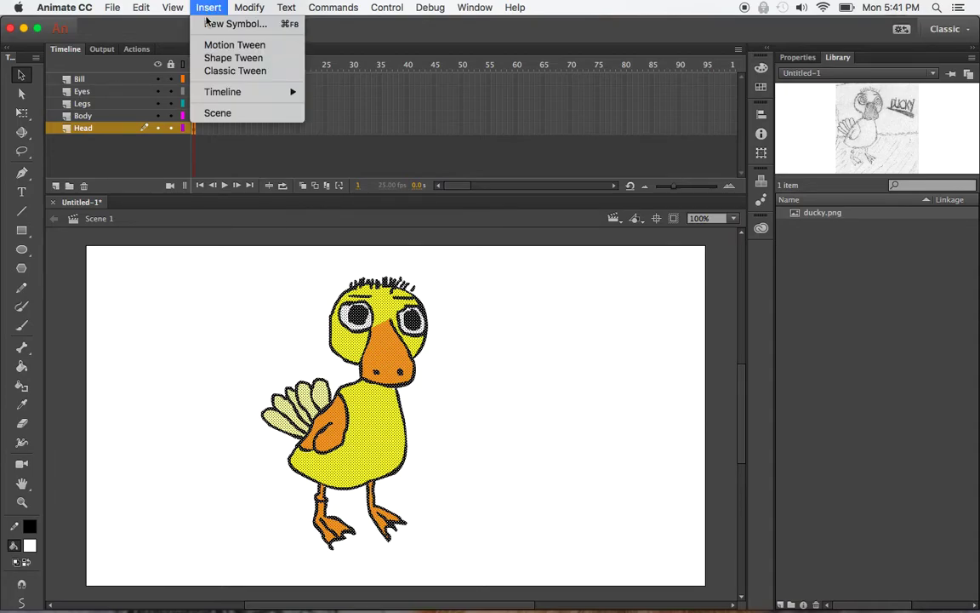
left_click(221, 24)
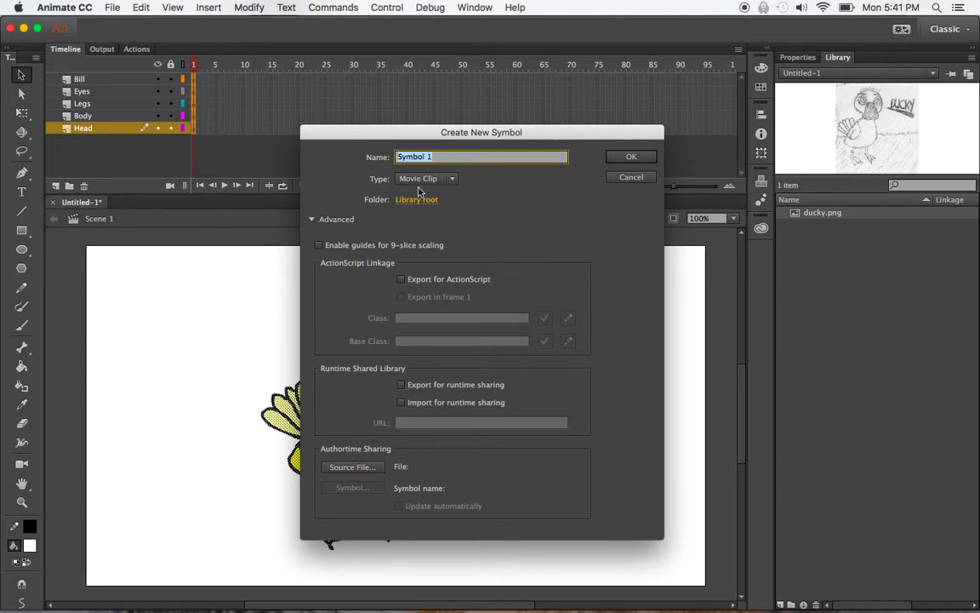
left_click(315, 220)
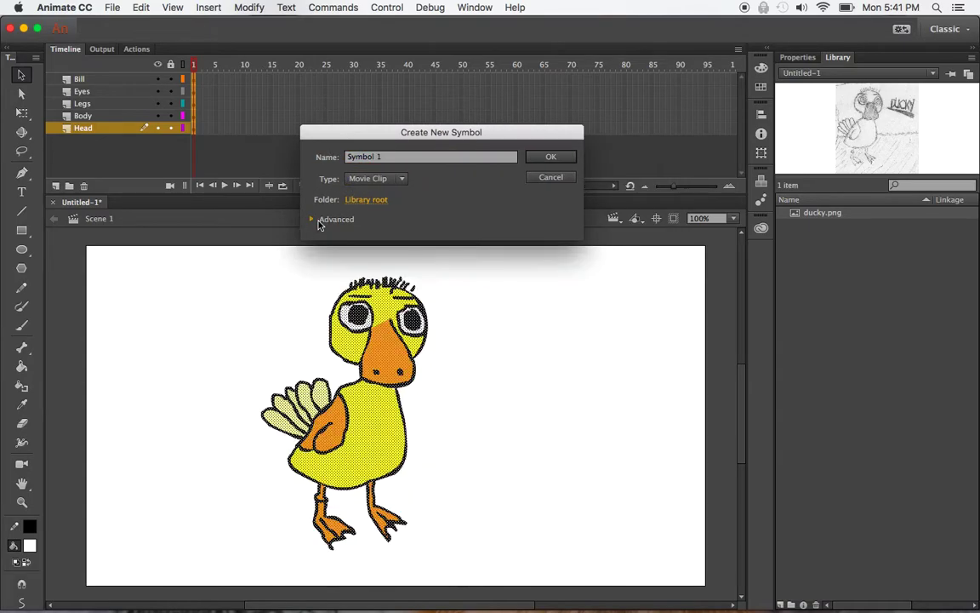
left_click_drag(414, 143, 407, 136)
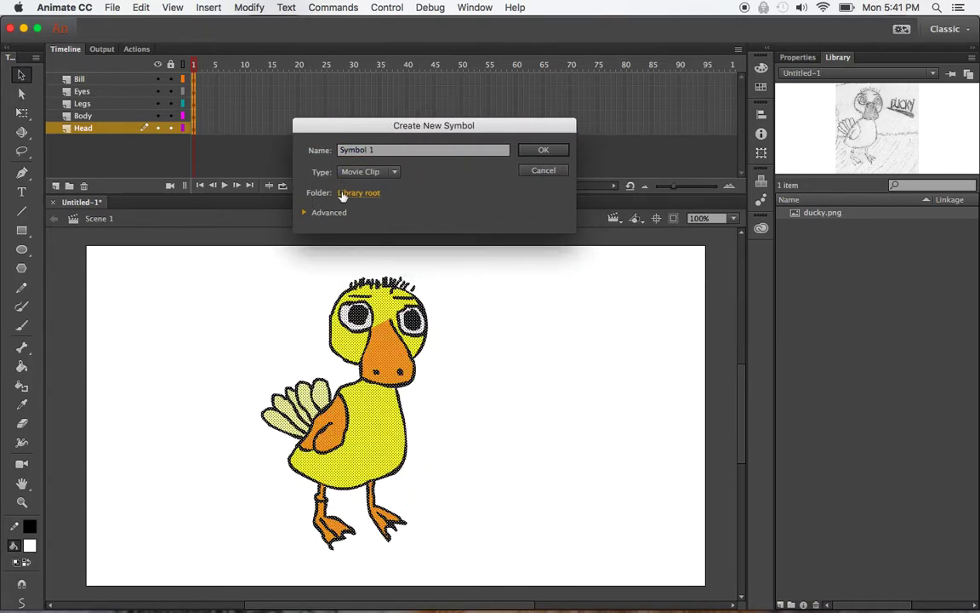
left_click_drag(378, 150, 297, 146)
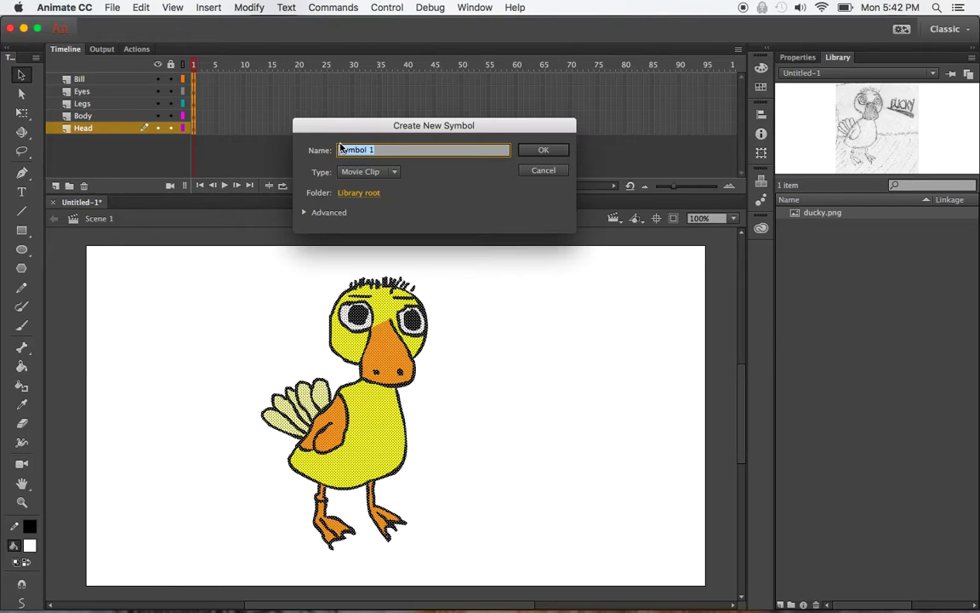
type("duck")
key("Return")
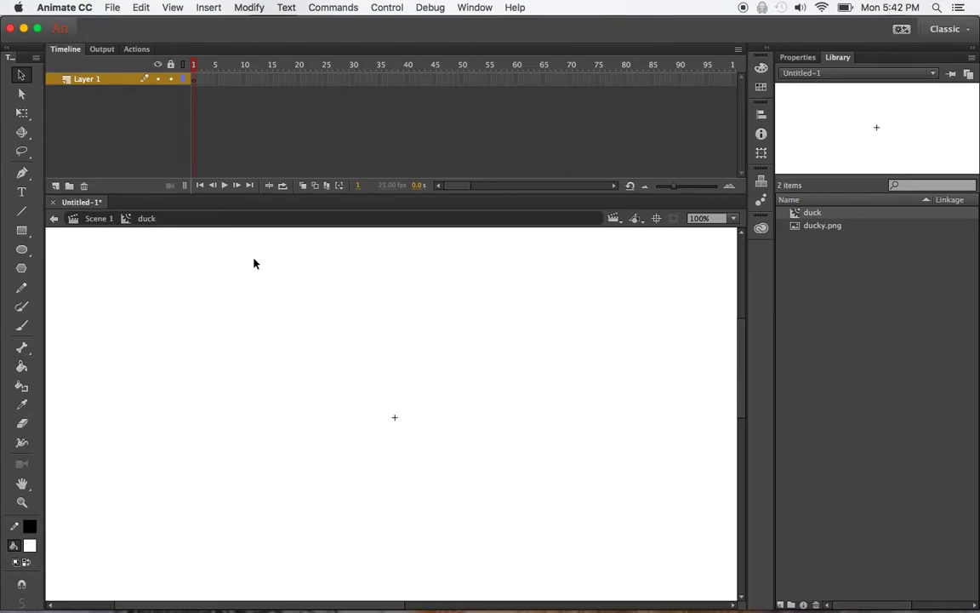
Paste the copied frames into frame 1 of the duck symbol's timeline
left_click(195, 79)
right_click(195, 82)
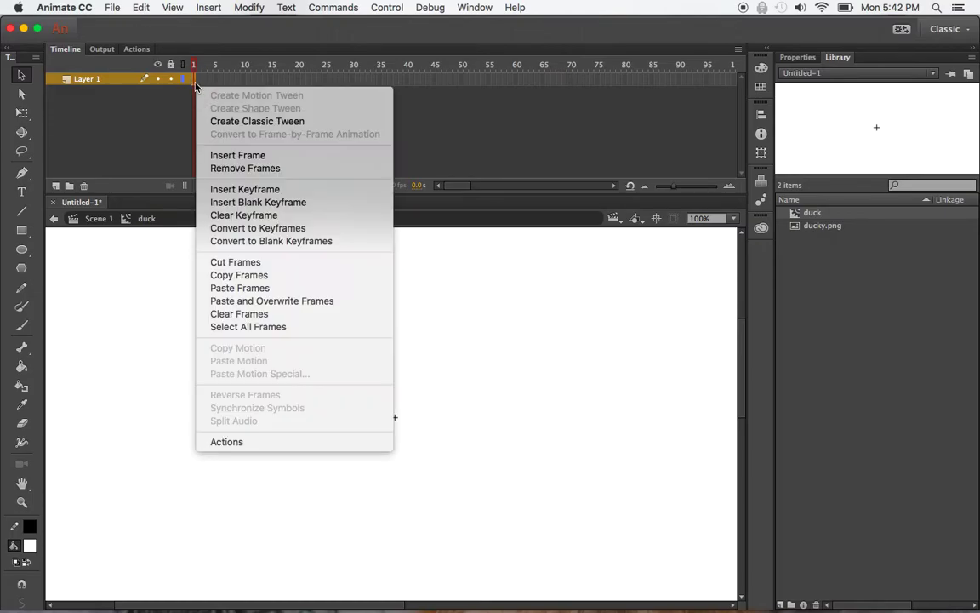
left_click(261, 290)
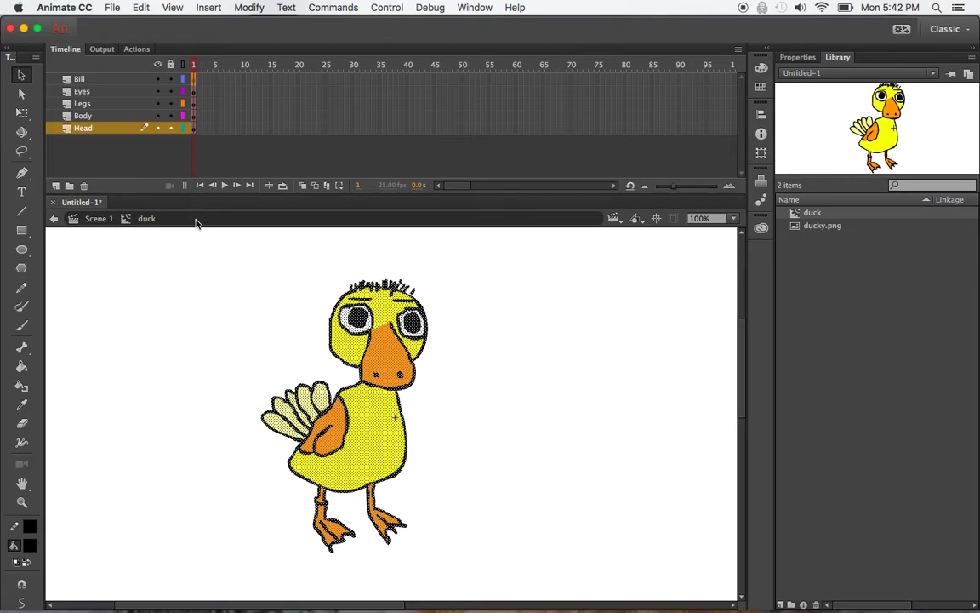
Return to Scene 1 and delete the original duck artwork from the stage
left_click(96, 219)
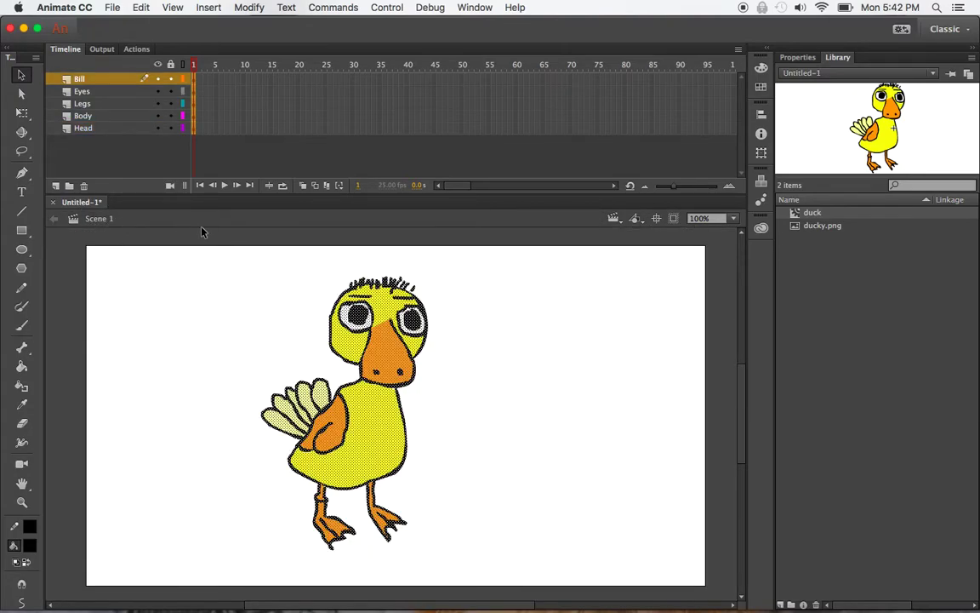
key("Delete")
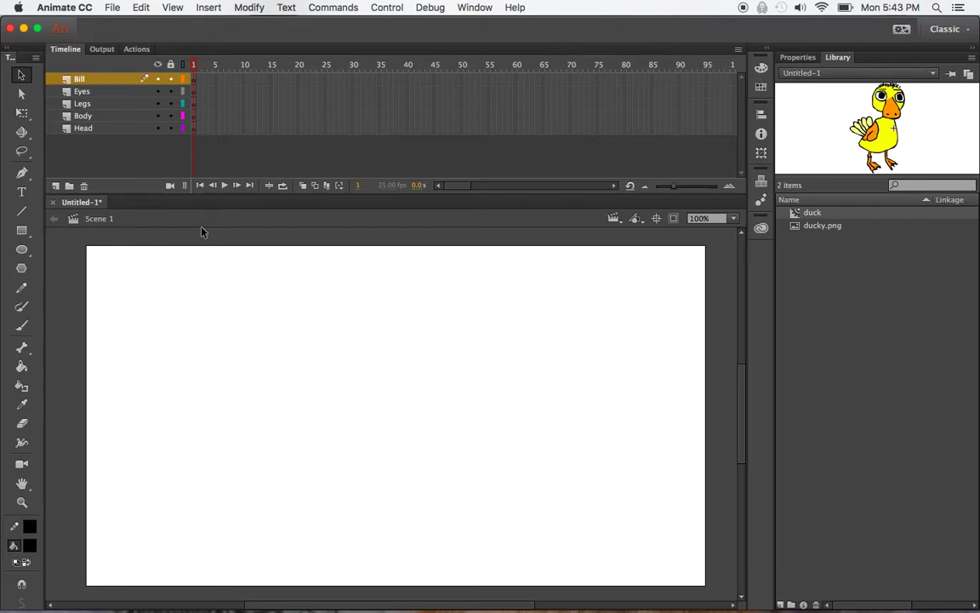
key("super+z")
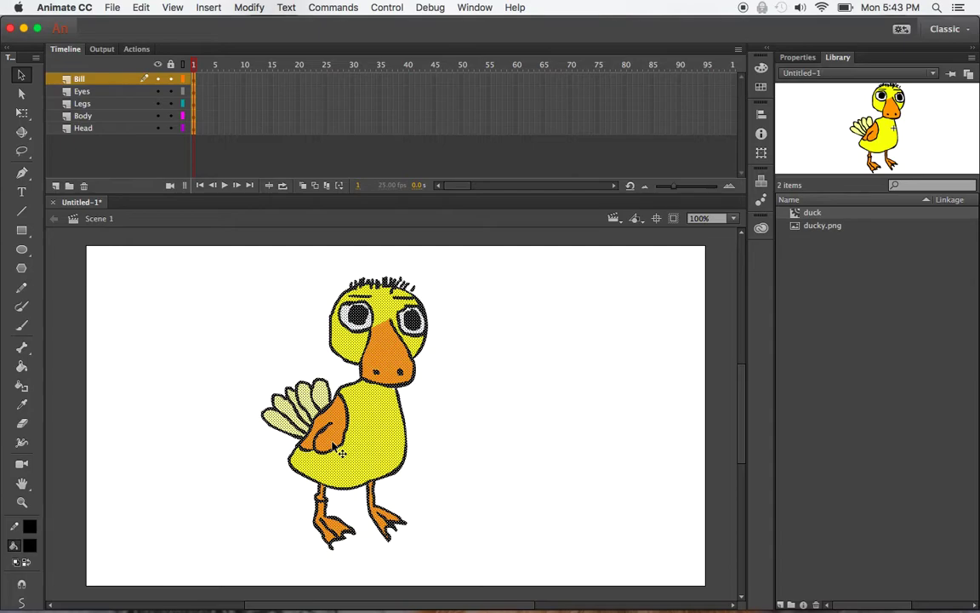
key("Delete")
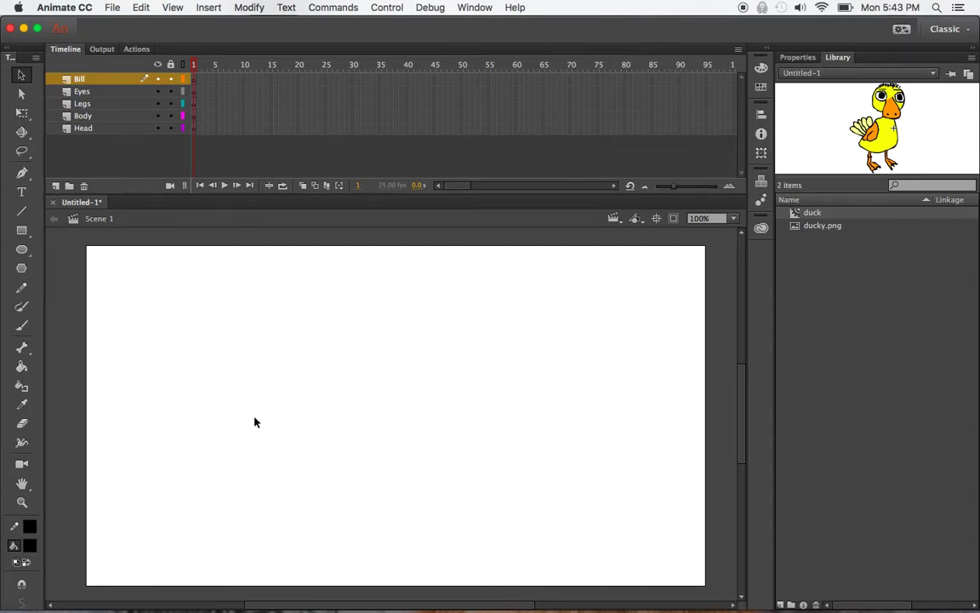
Delete the Bill, Eyes, Legs and Body layers from Scene 1, keeping only the Head layer
left_click(806, 216)
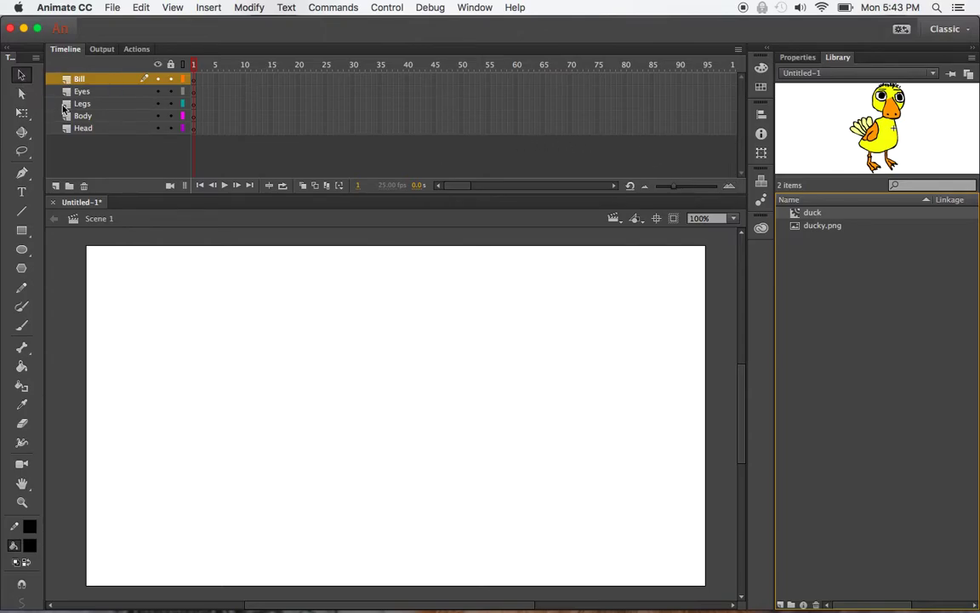
left_click(89, 117, "shift")
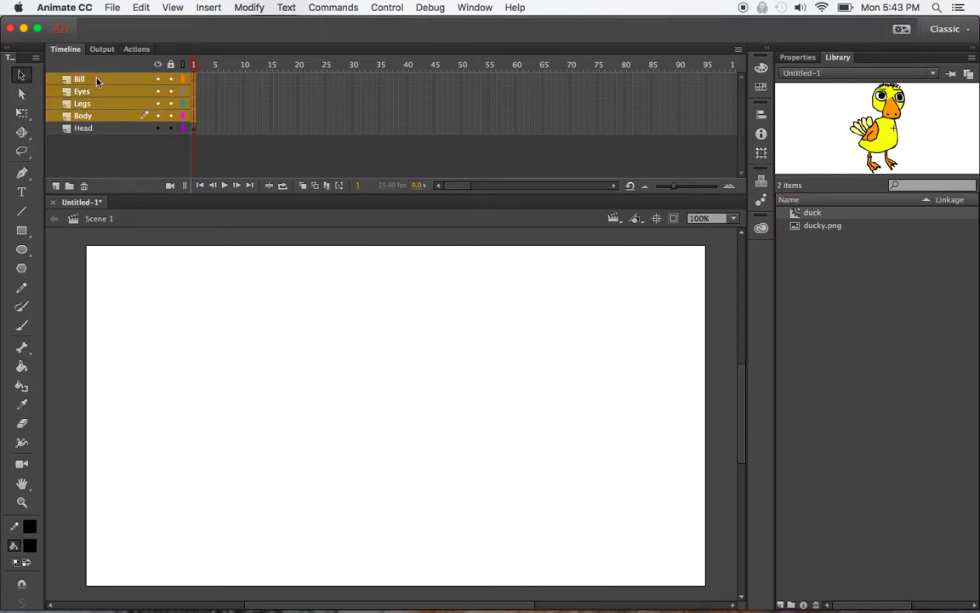
right_click(106, 119)
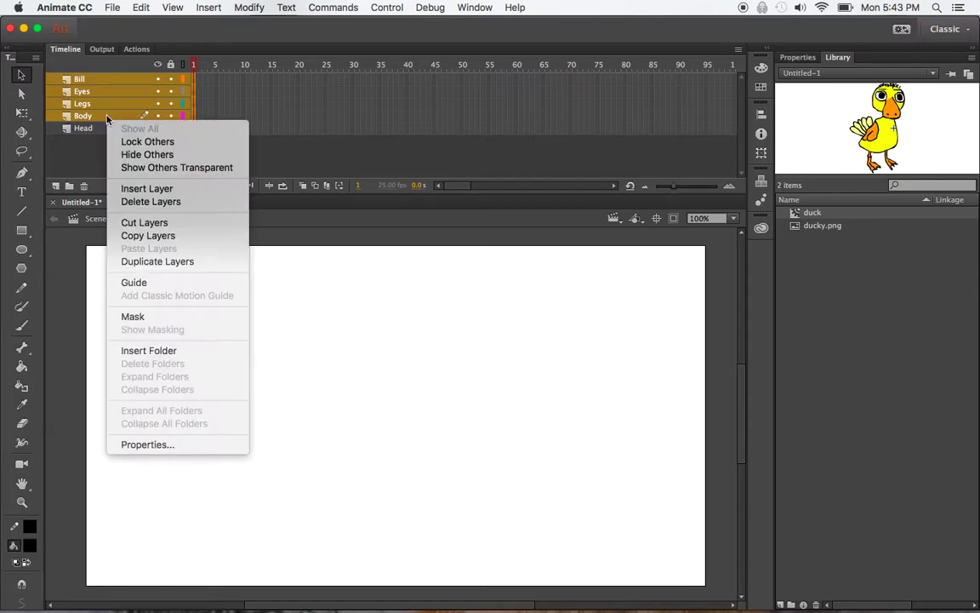
left_click(93, 121)
left_click(84, 186)
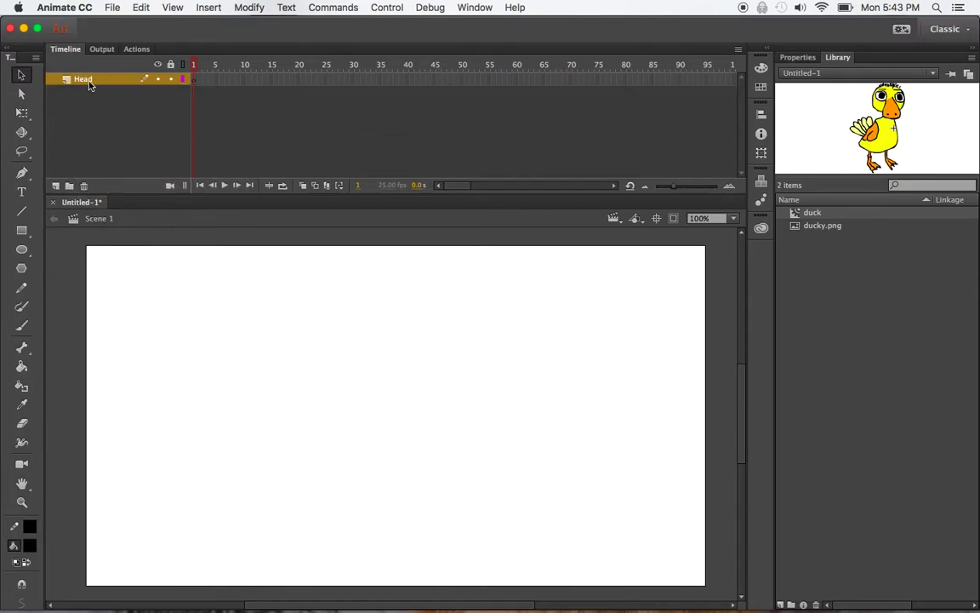
Rename the Head layer Ducky and place an instance of the duck symbol in the lower middle of the stage
double_click(89, 82)
type("Ducky")
key("Return")
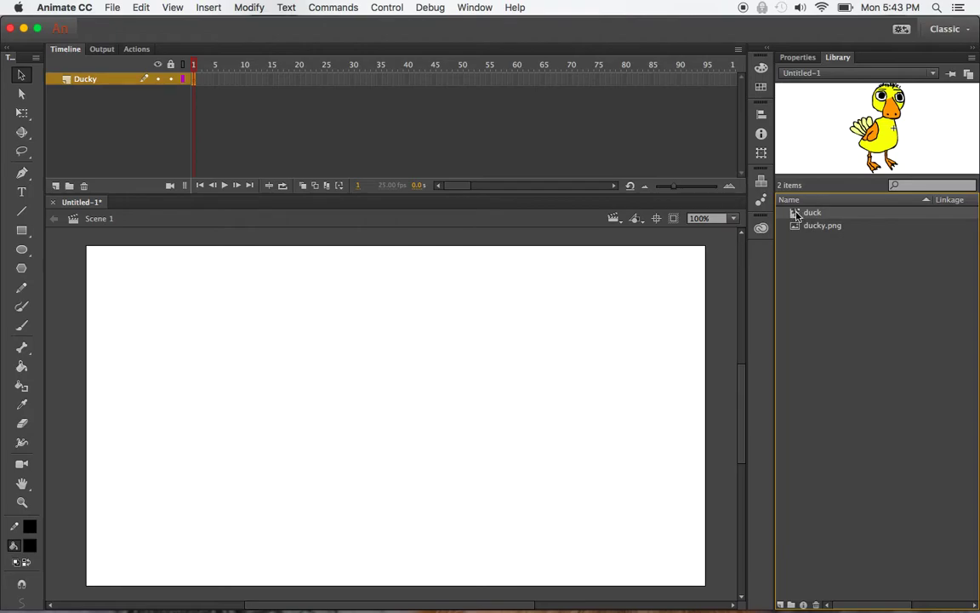
left_click_drag(793, 214, 306, 428)
left_click_drag(354, 377, 417, 414)
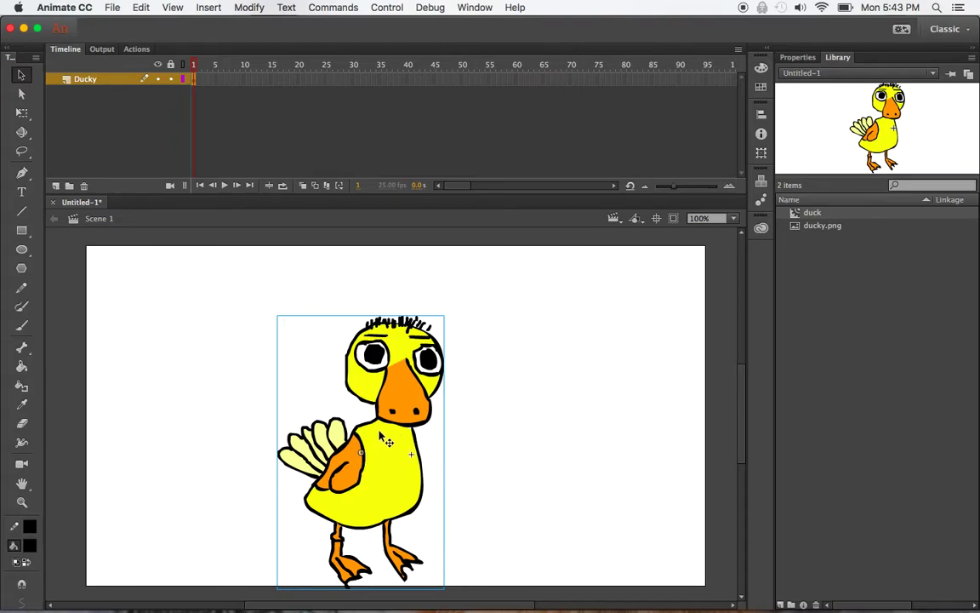
Open the duck instance to examine its internal layers, and return to Scene 1
double_click(407, 371)
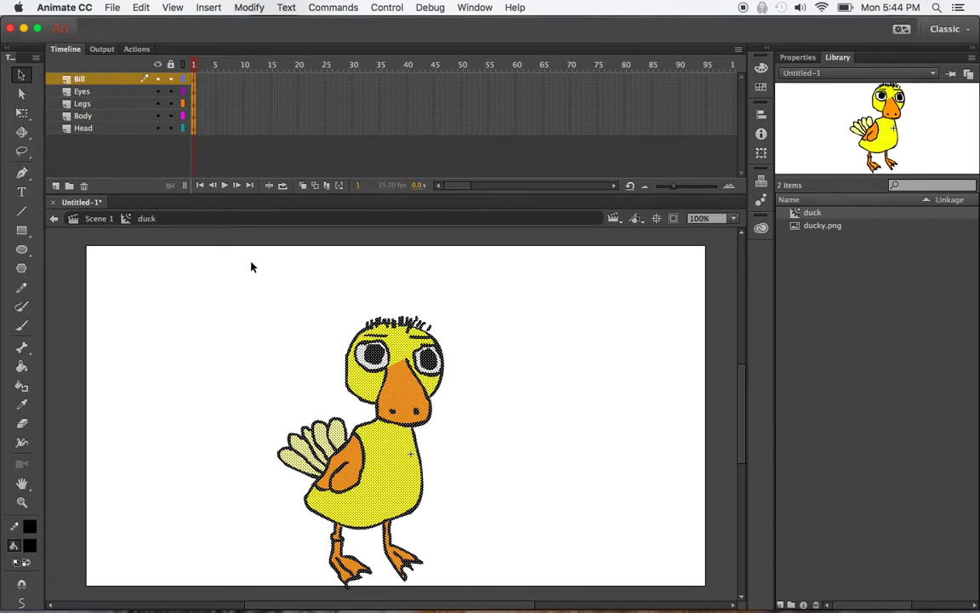
left_click(94, 220)
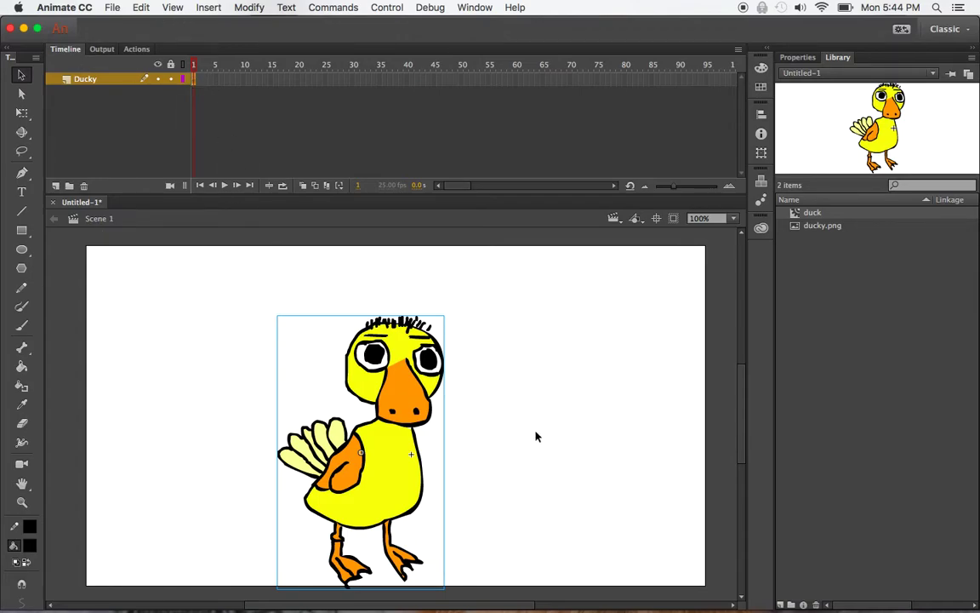
double_click(409, 393)
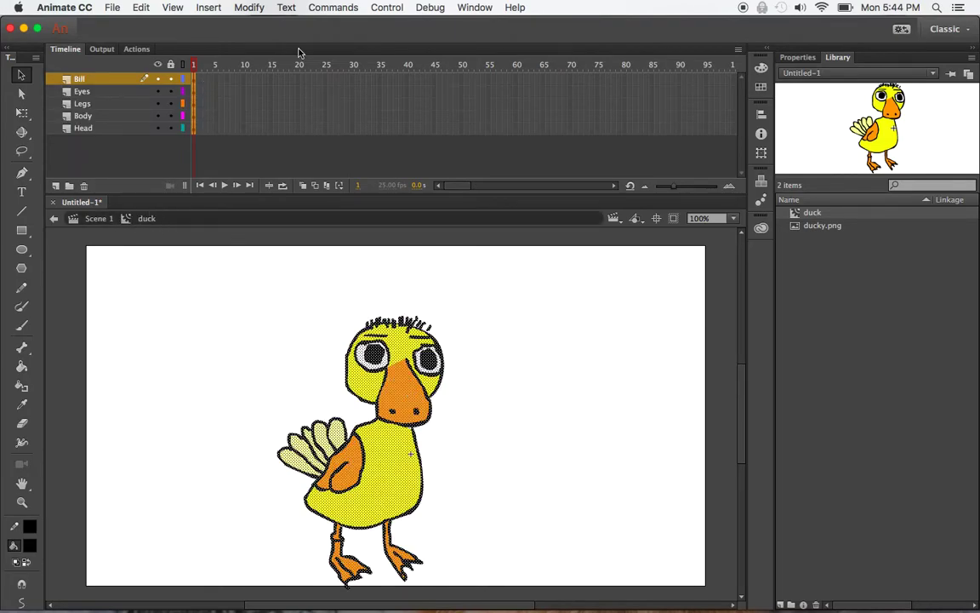
double_click(261, 416)
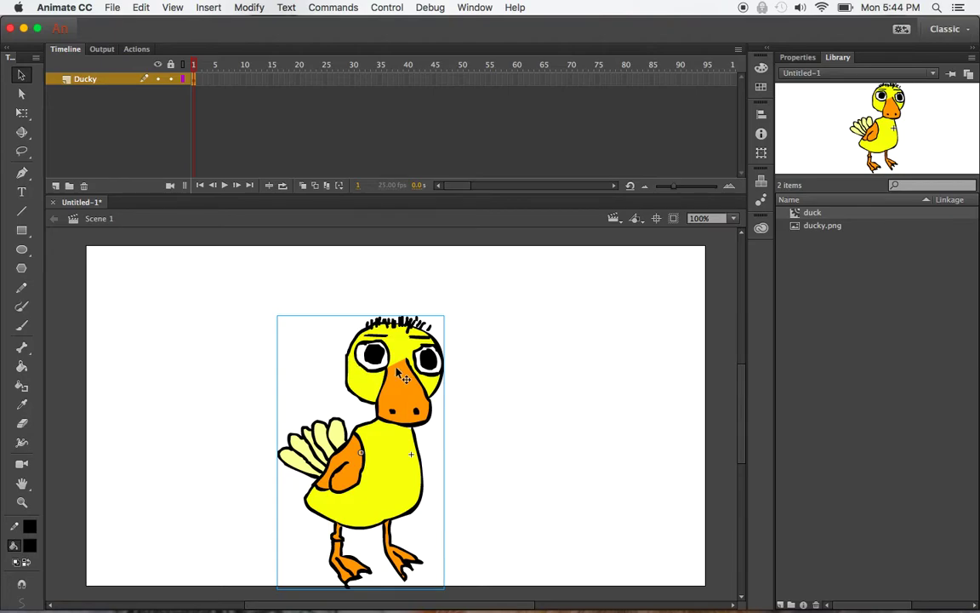
Scale the duck instance down with Free Transform and move it to the lower-left corner of the stage
key("q")
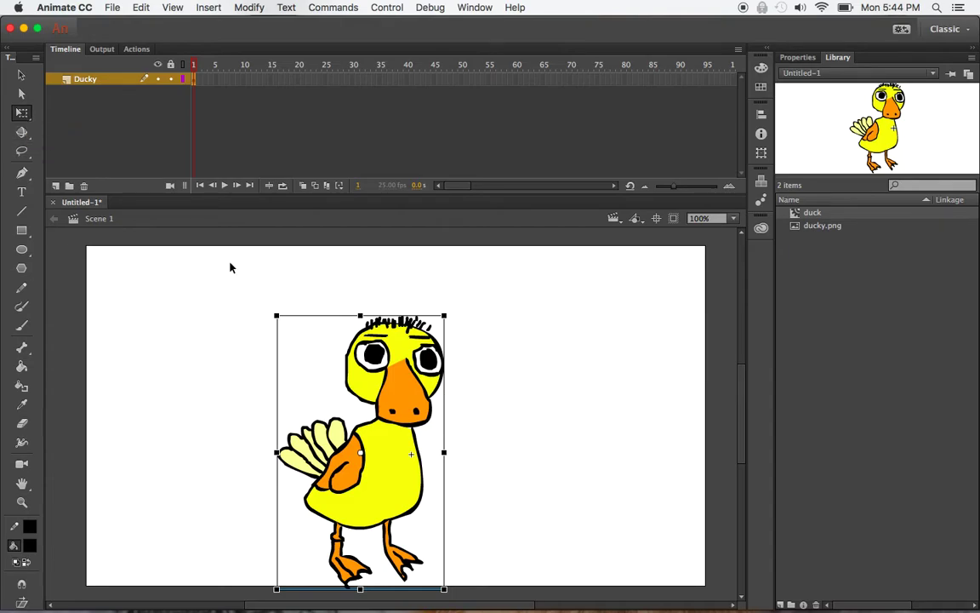
left_click_drag(276, 316, 302, 345)
left_click_drag(379, 374, 342, 413)
left_click_drag(340, 418, 175, 417)
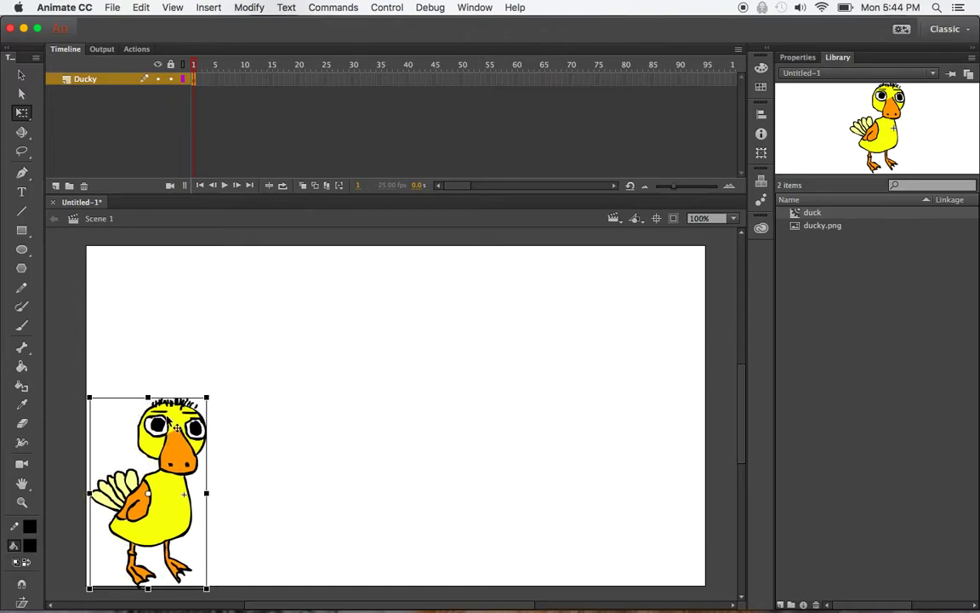
key("v")
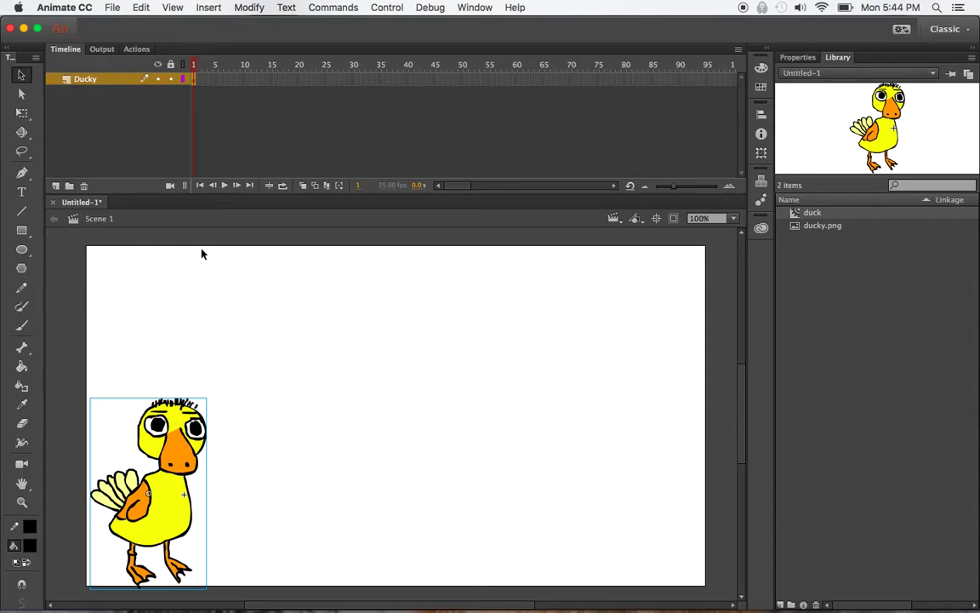
Insert a keyframe at frame 75 of the Ducky layer and move the duck there to the lower-right corner of the stage
left_click(195, 81)
left_click(438, 70)
left_click(569, 65)
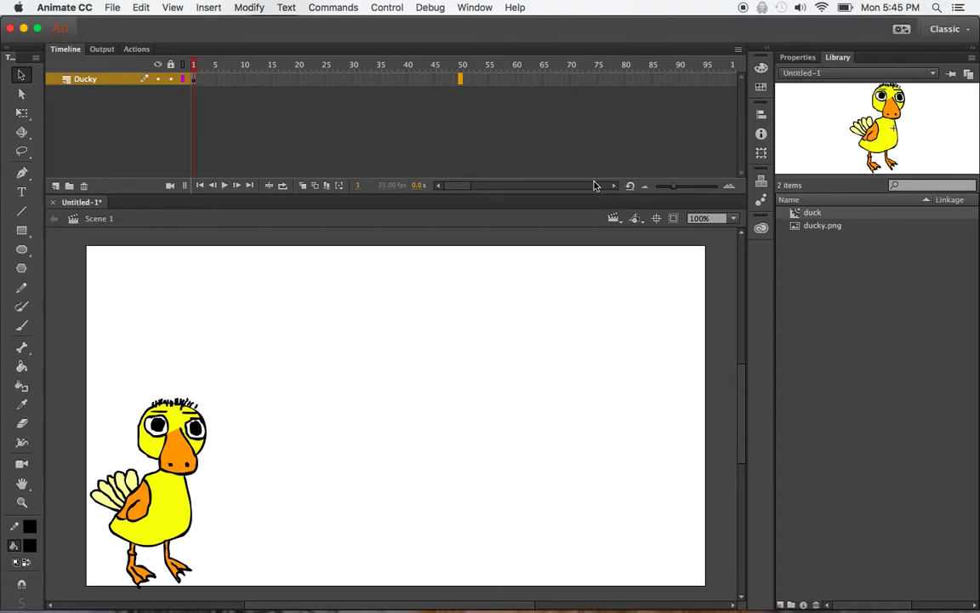
left_click(596, 80)
left_click(327, 79)
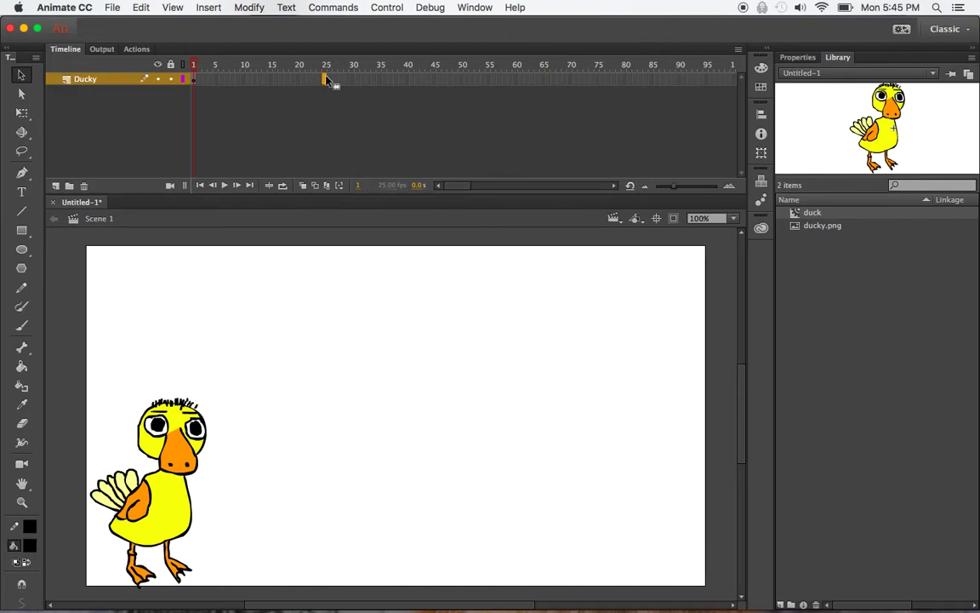
left_click(461, 79)
left_click(596, 79)
right_click(598, 80)
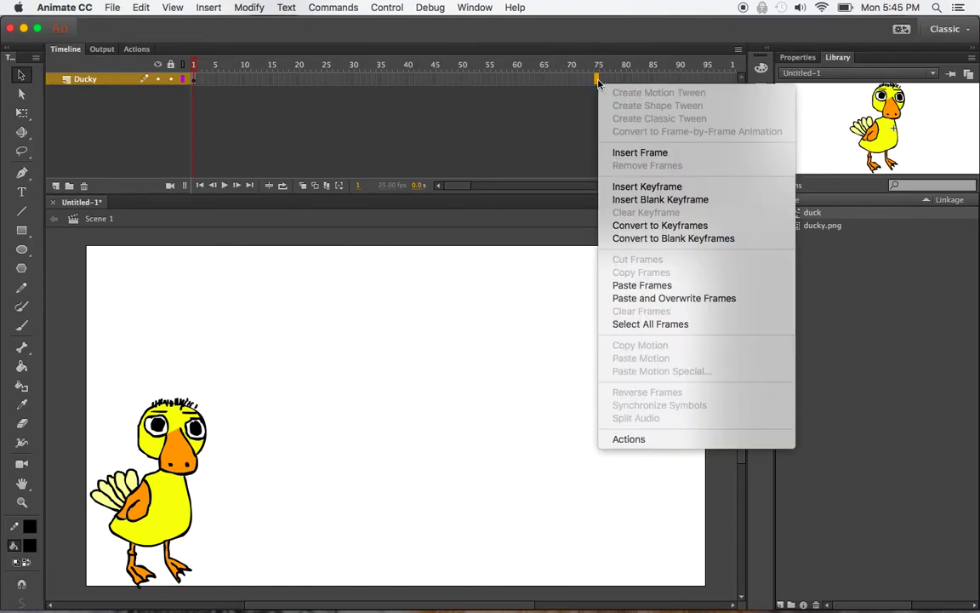
left_click(664, 188)
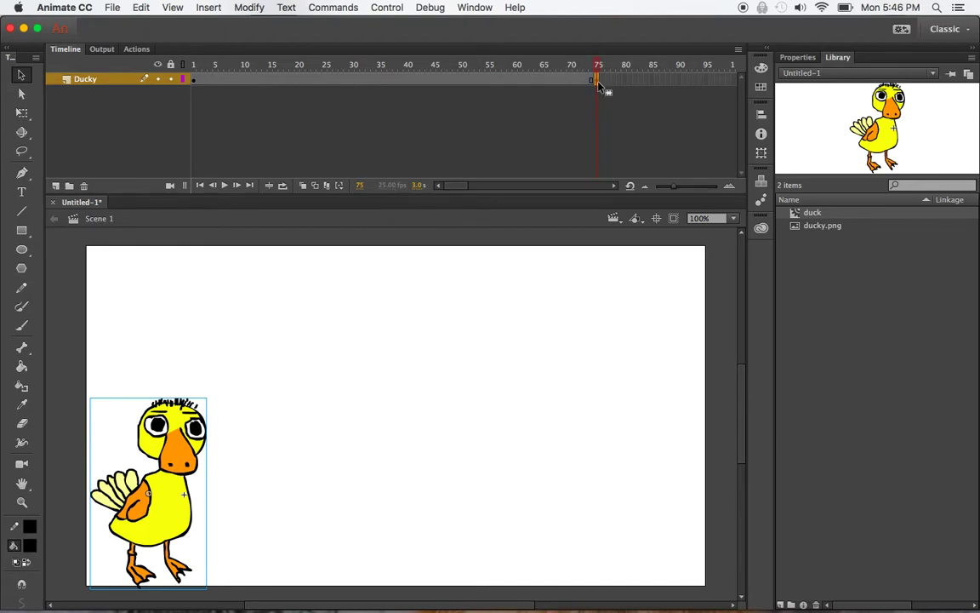
left_click_drag(172, 429, 669, 434)
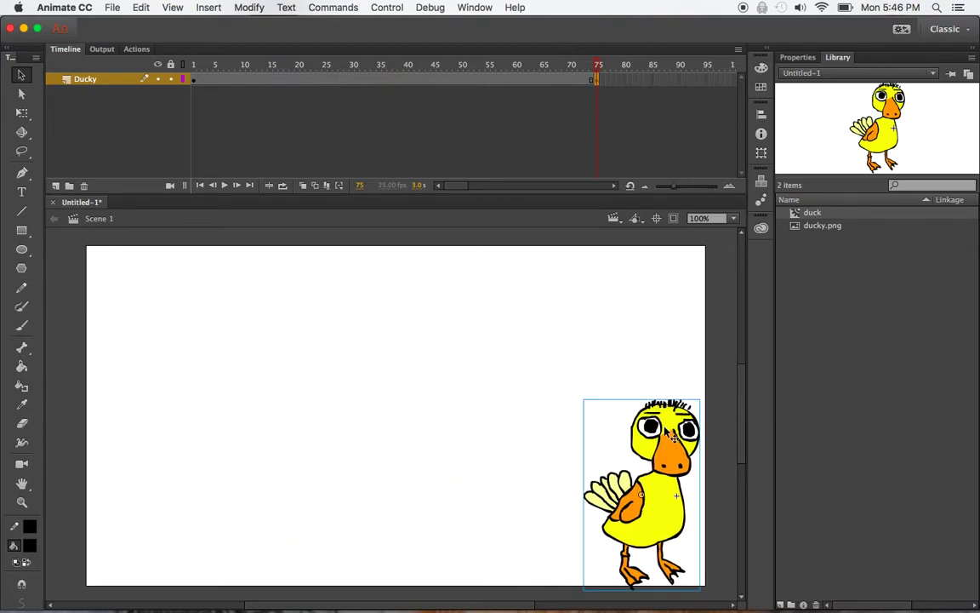
Scrub and play the Ducky layer from frame 1 to 75 to examine how the duck moves between the two keyframes
left_click(204, 67)
left_click(282, 66)
left_click(342, 66)
left_click(451, 72)
left_click(373, 68)
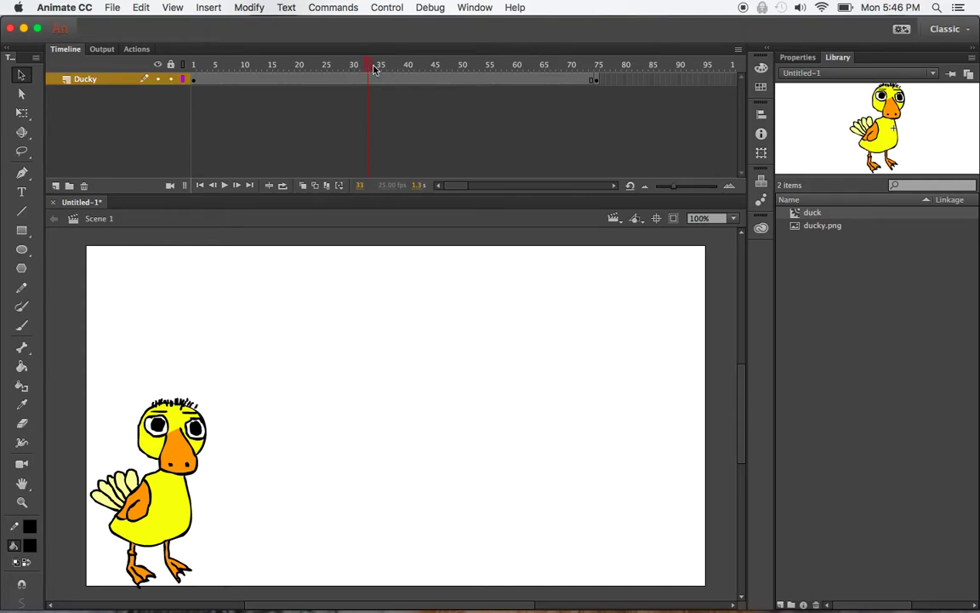
left_click(369, 67)
left_click_drag(368, 67, 157, 56)
key("Return")
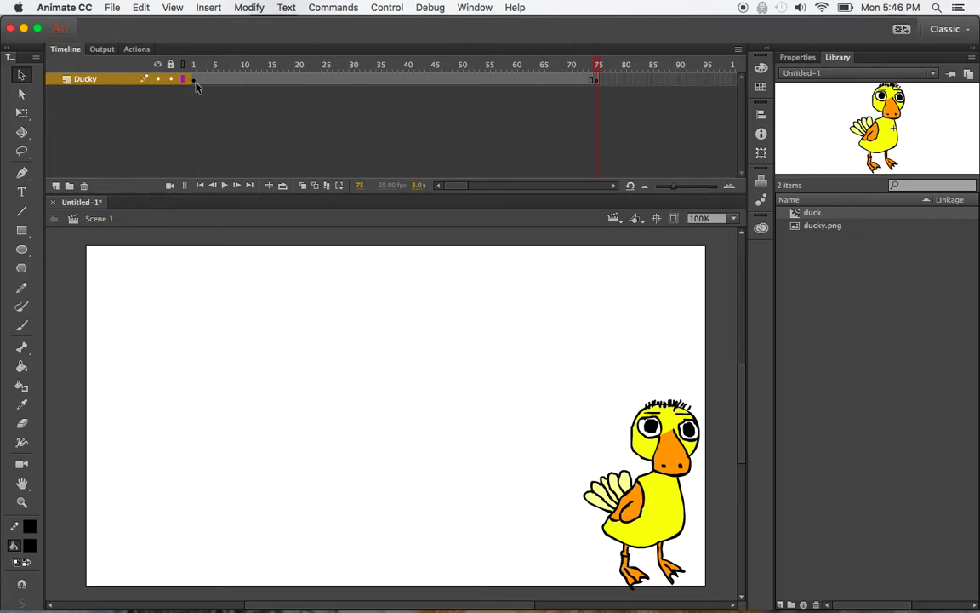
left_click(195, 75)
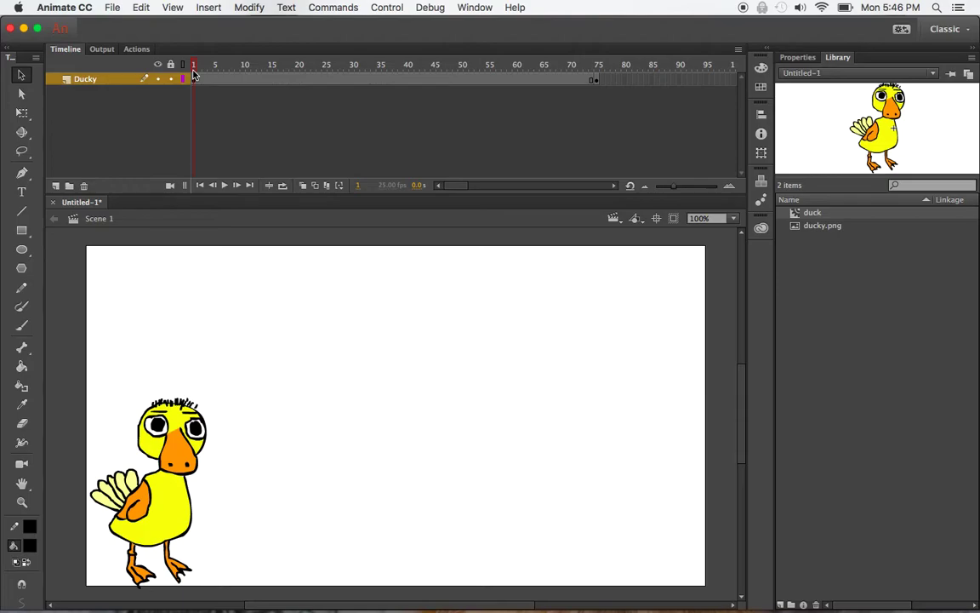
left_click(195, 66)
key("Return")
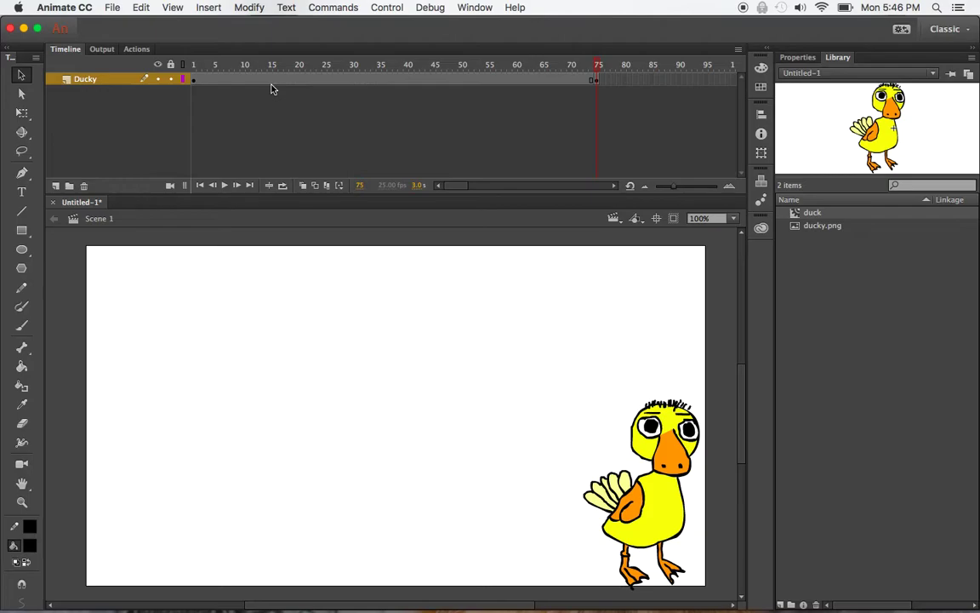
left_click(598, 81)
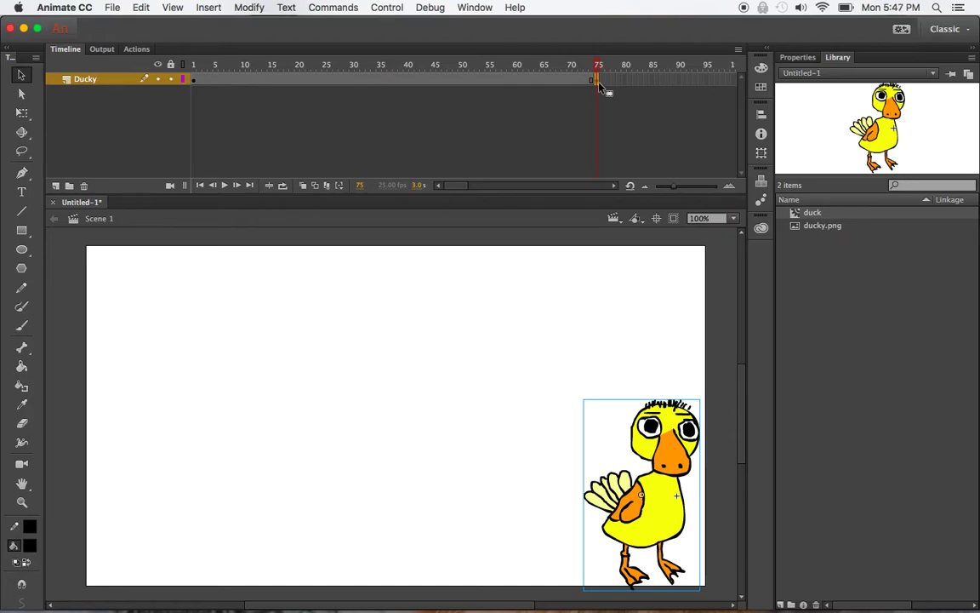
left_click(193, 76)
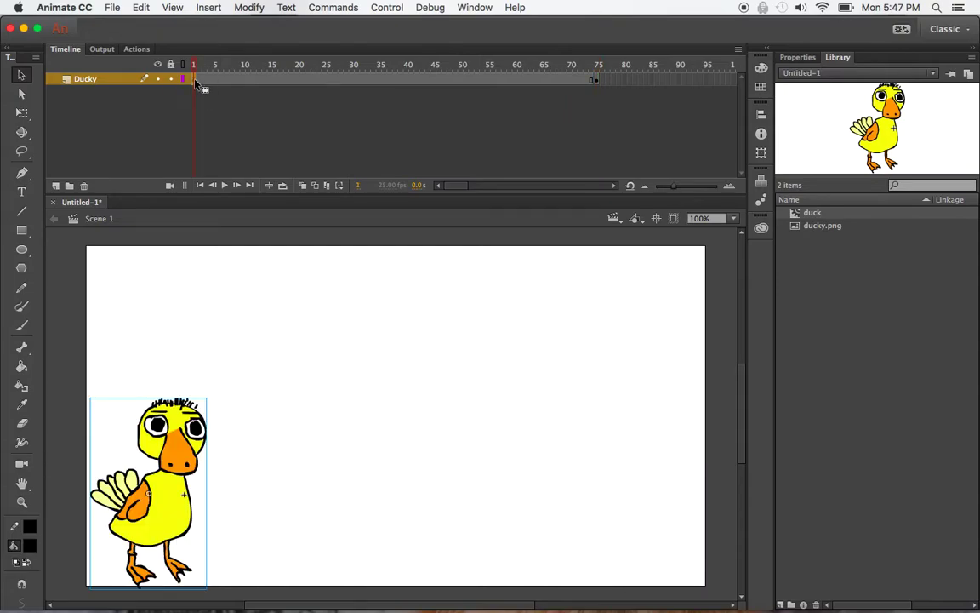
left_click(598, 66)
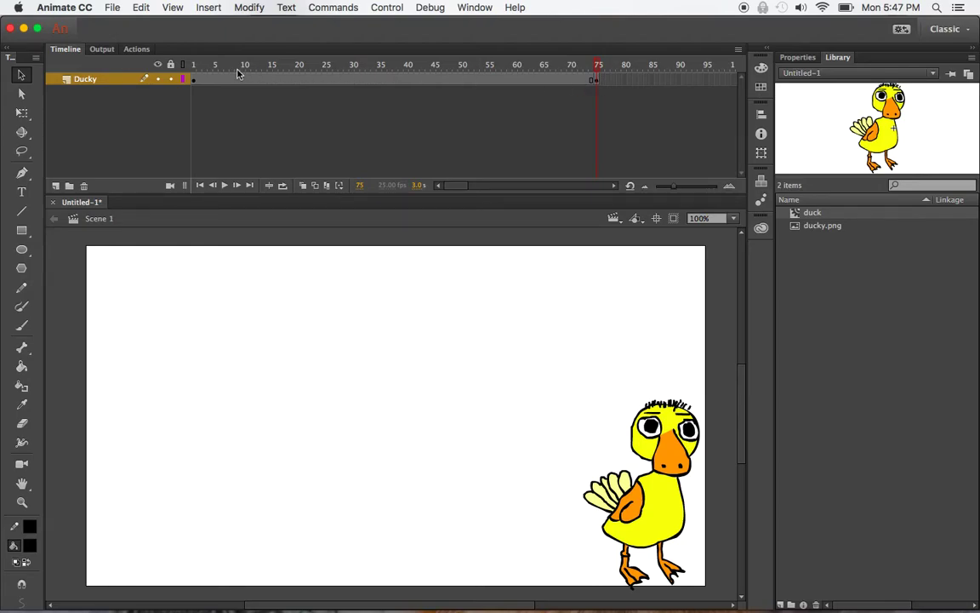
left_click(194, 67)
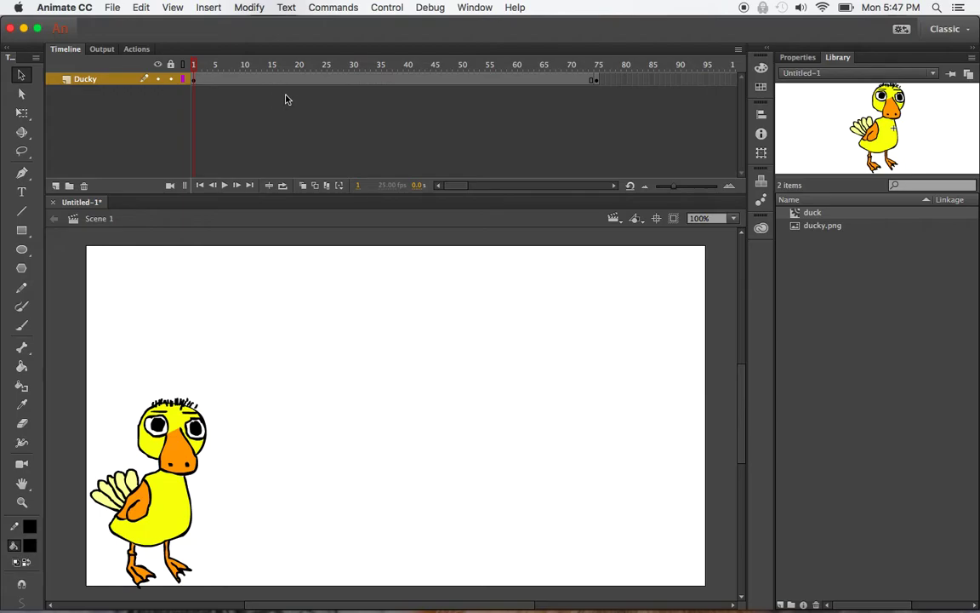
Create a classic tween between the keyframes at frames 1 and 75 of the Ducky layer and play it back
left_click(194, 81)
left_click(593, 79)
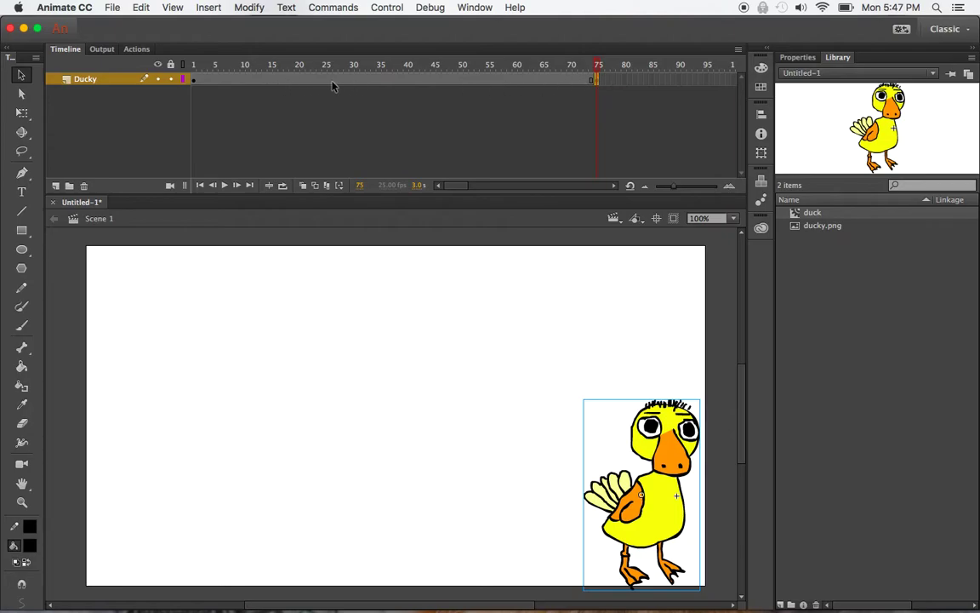
right_click(383, 86)
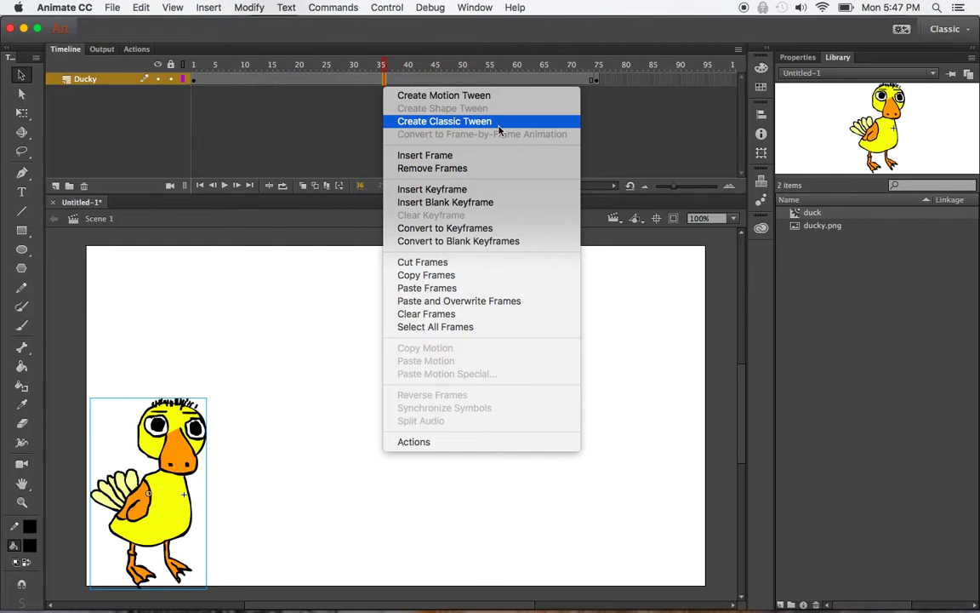
left_click(442, 122)
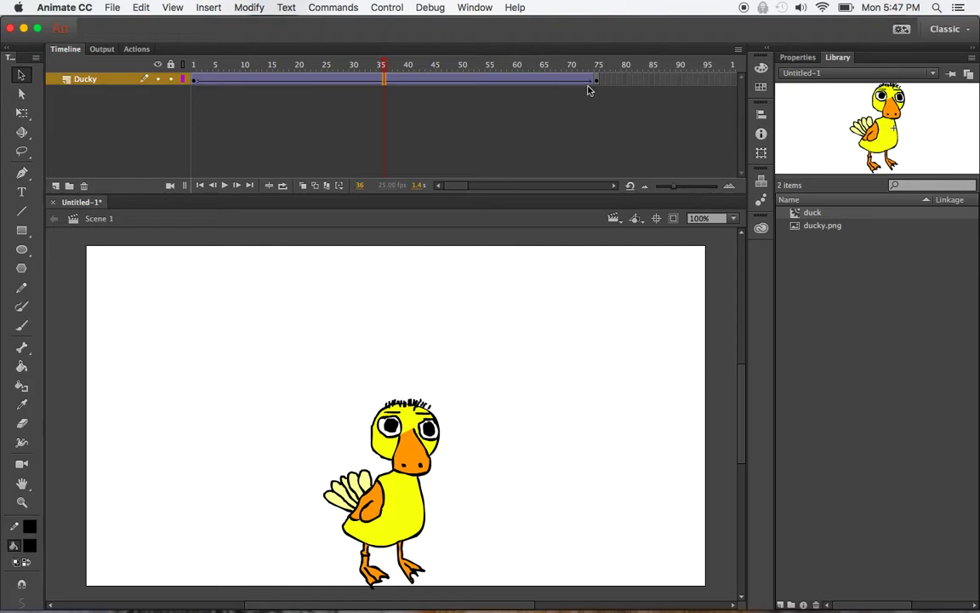
left_click(195, 66)
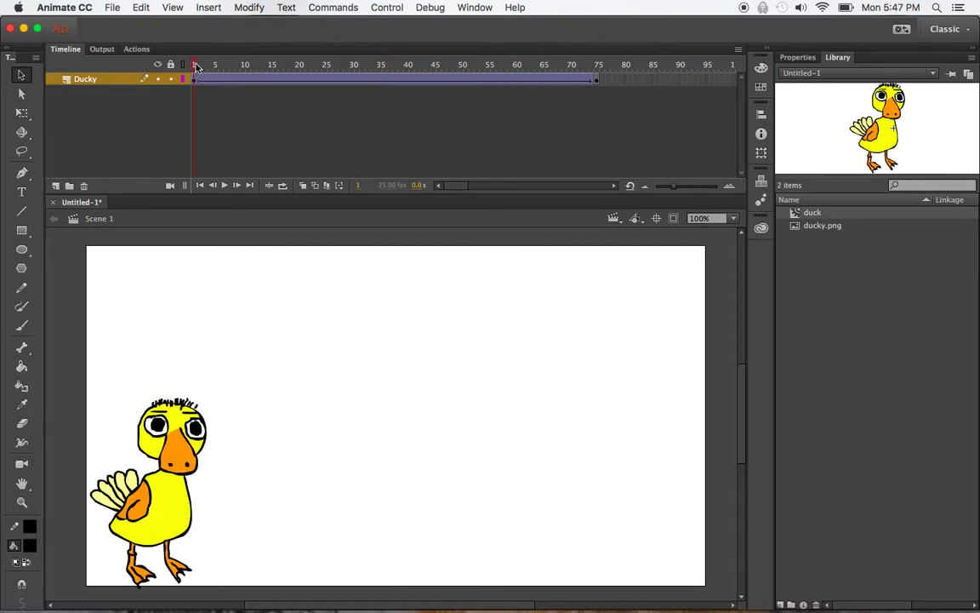
key("Return")
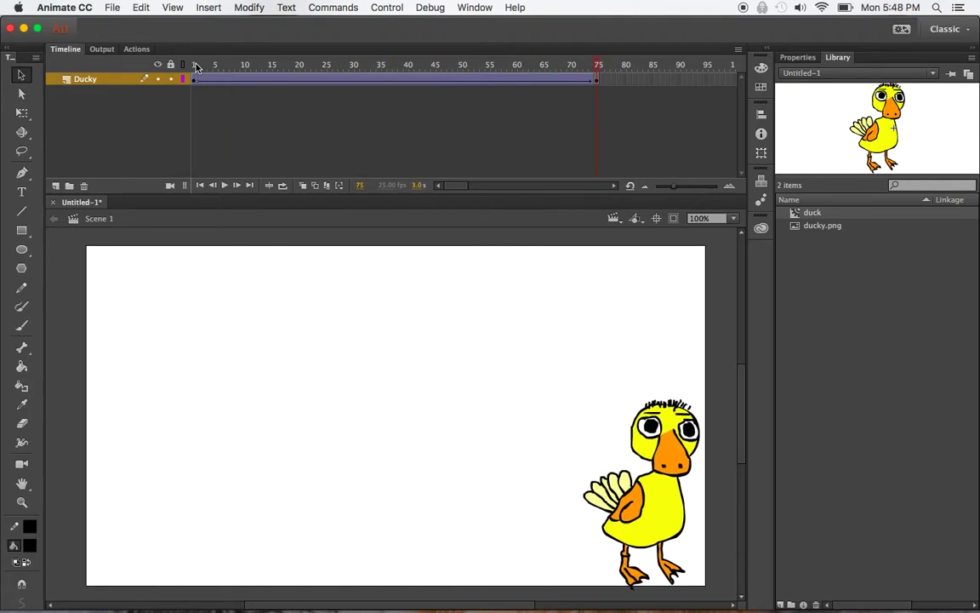
key("Return")
key("Return")
key("Return")
Duplicate the duck symbol in the library as a movie clip named duckWalking
right_click(795, 217)
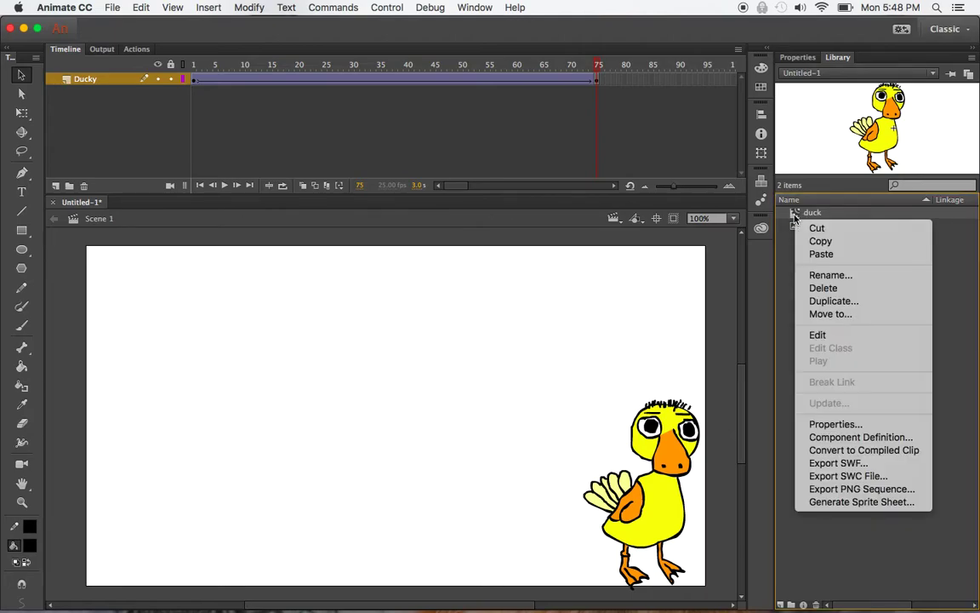
left_click(833, 303)
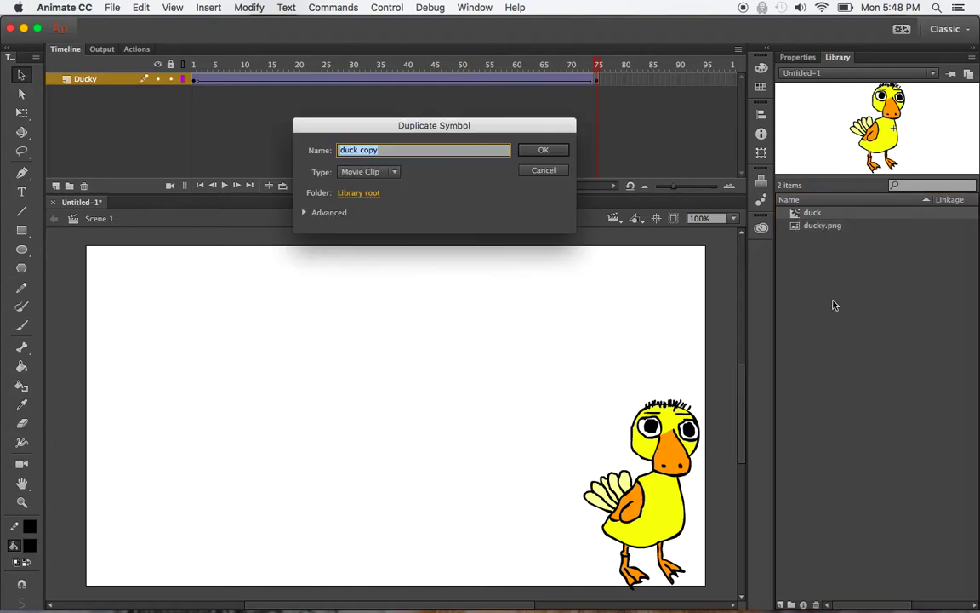
left_click(390, 146)
key("BackSpace")
key("BackSpace")
key("BackSpace")
key("BackSpace")
key("BackSpace")
type("Walking")
key("Return")
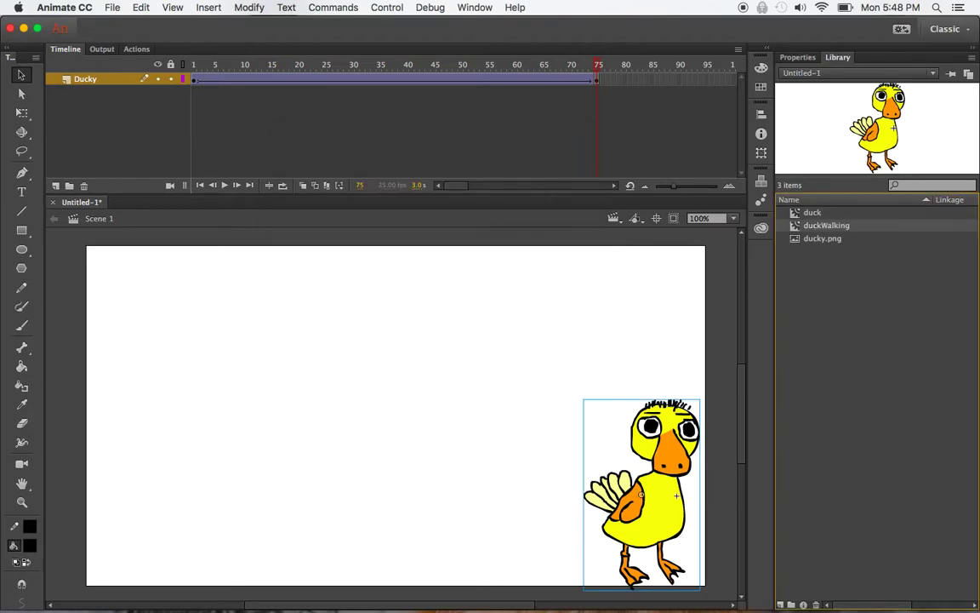
Open the duckWalking symbol for editing and insert a keyframe at frame 25 of its Legs layer
double_click(796, 226)
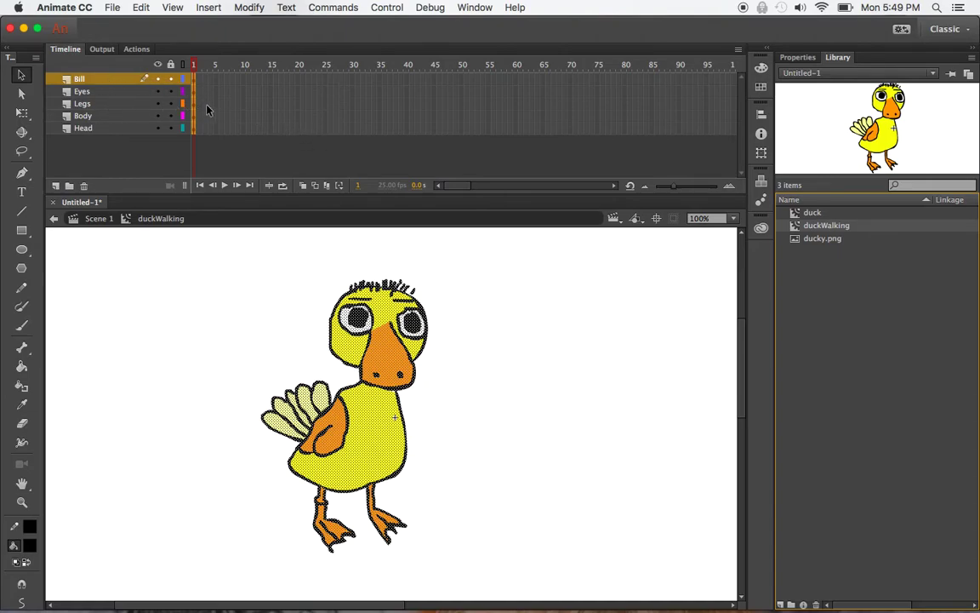
left_click(325, 105)
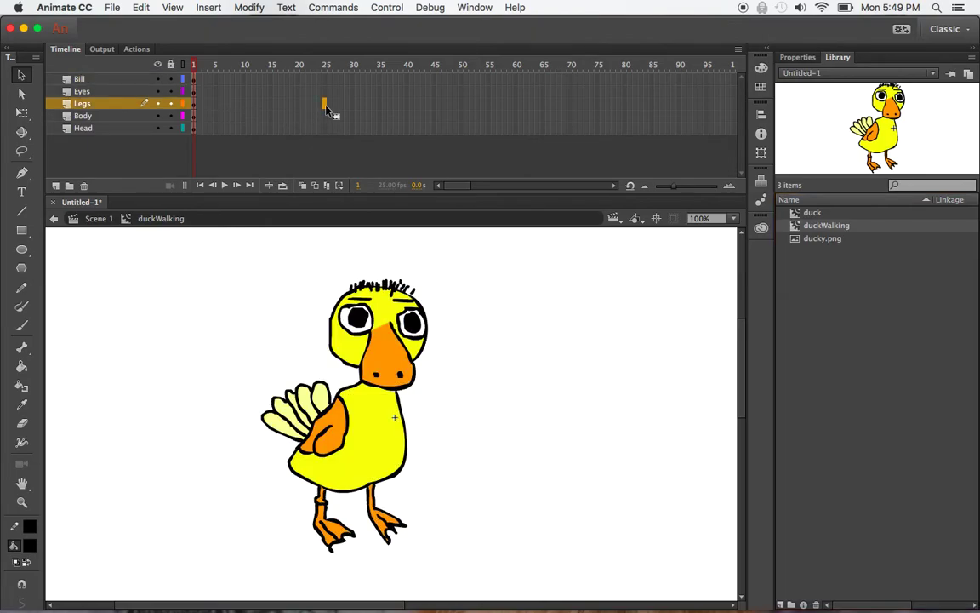
right_click(325, 106)
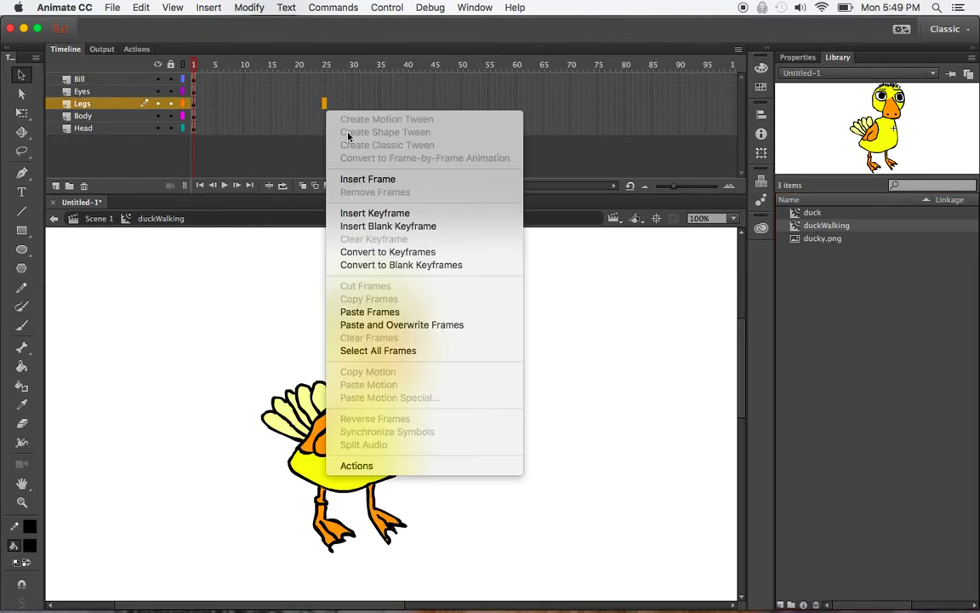
left_click(374, 214)
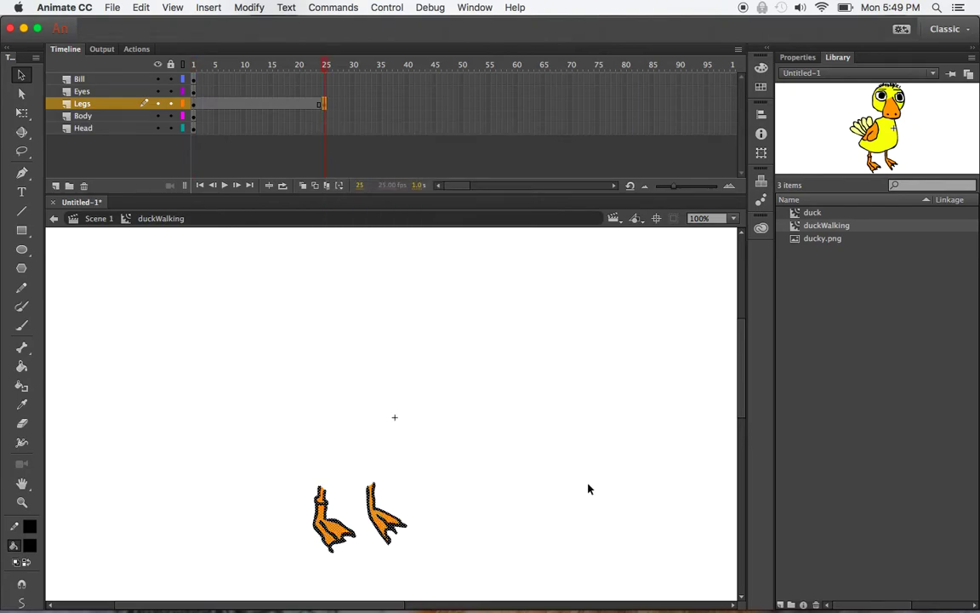
Scrub through the frames between the two Legs keyframes to check which body parts are shown
left_click(196, 66)
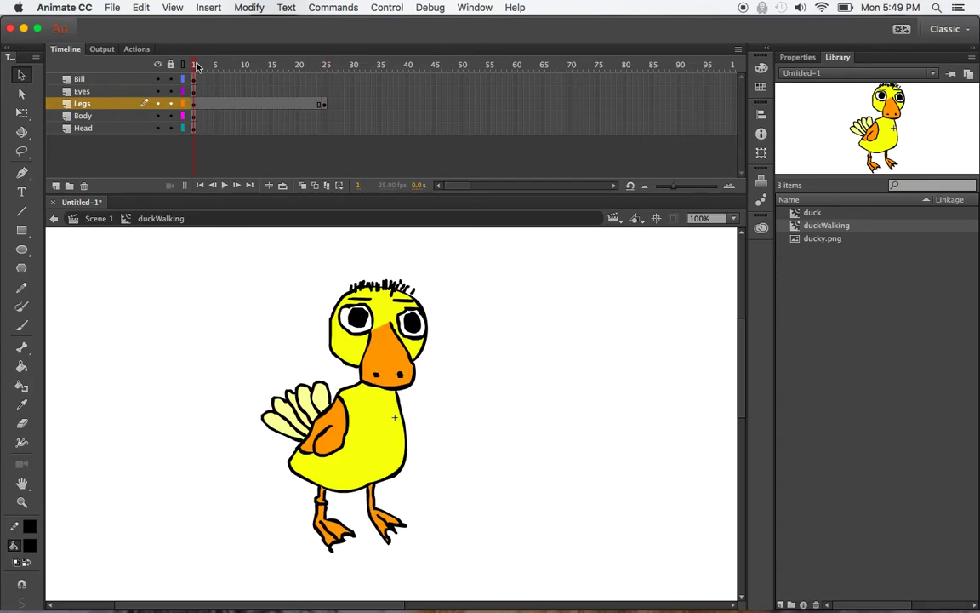
left_click_drag(195, 65, 229, 69)
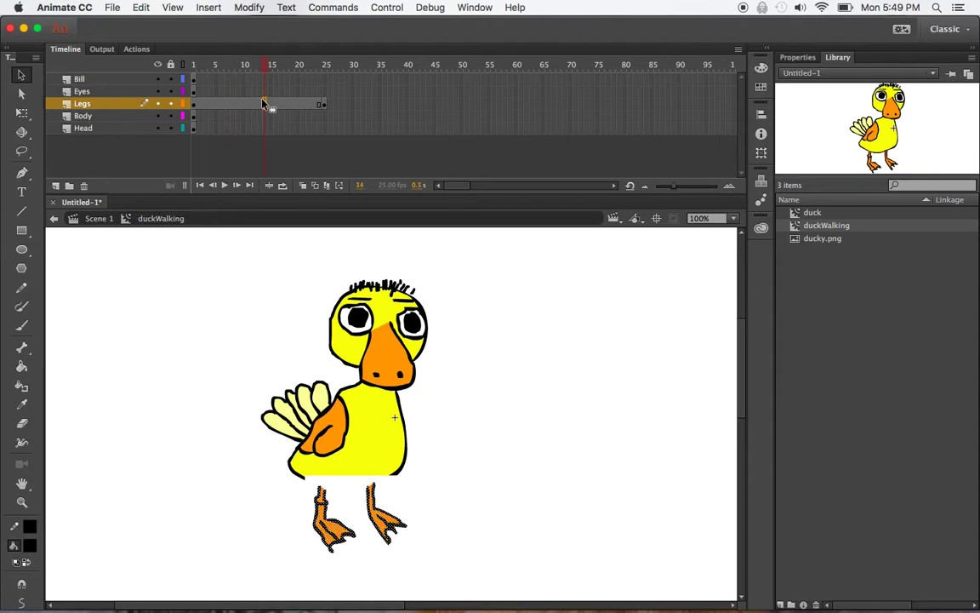
left_click(232, 103)
left_click(261, 80)
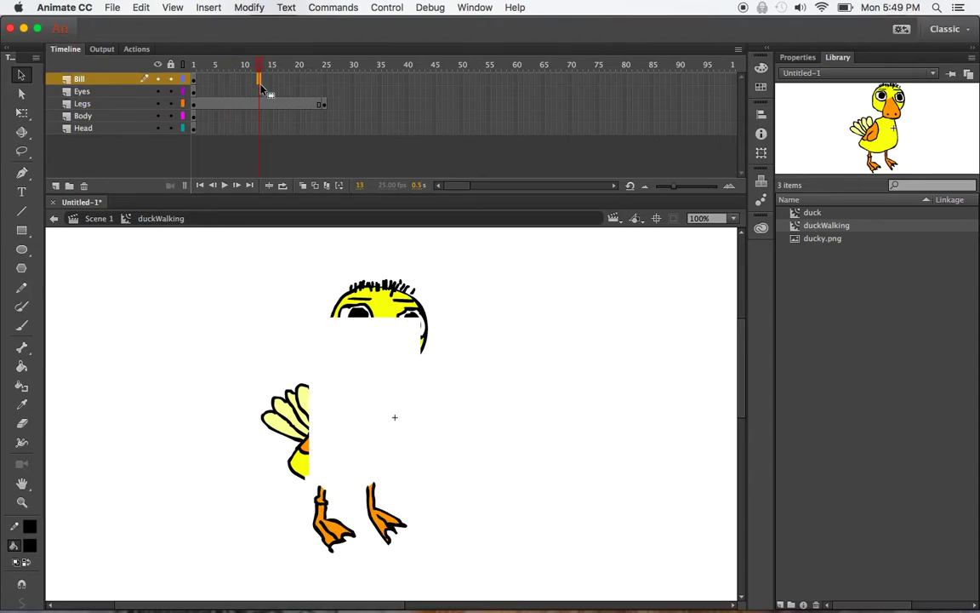
left_click_drag(261, 66, 178, 75)
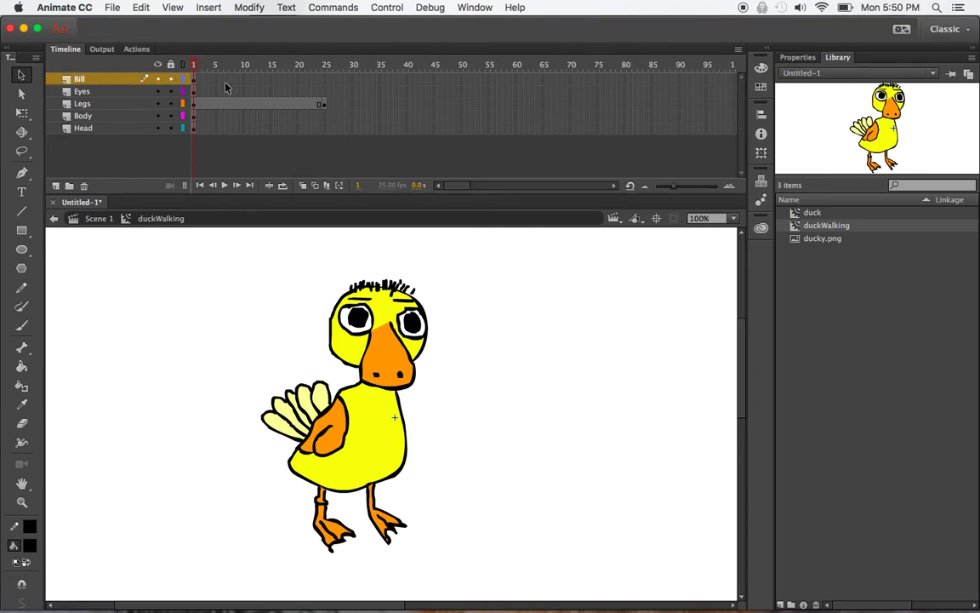
Extend the Bill, Eyes, Body and Head layers by inserting a frame at frame 50 of each
left_click(460, 80)
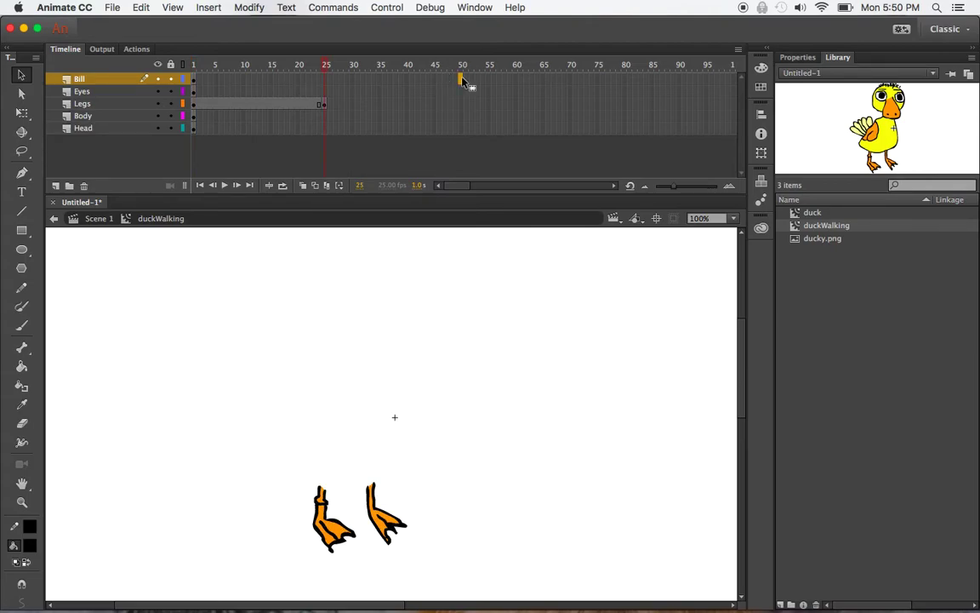
right_click(462, 80)
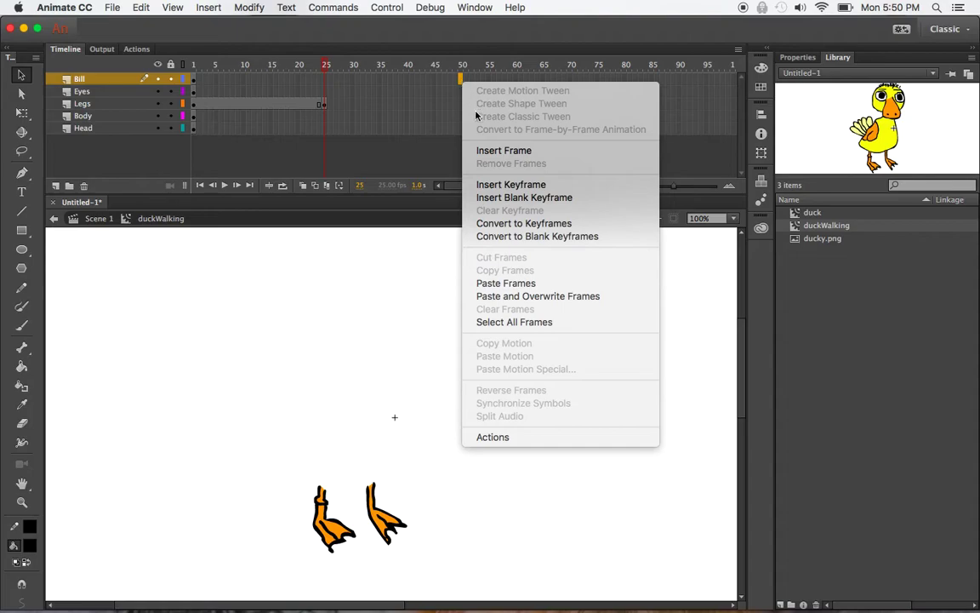
left_click(547, 151)
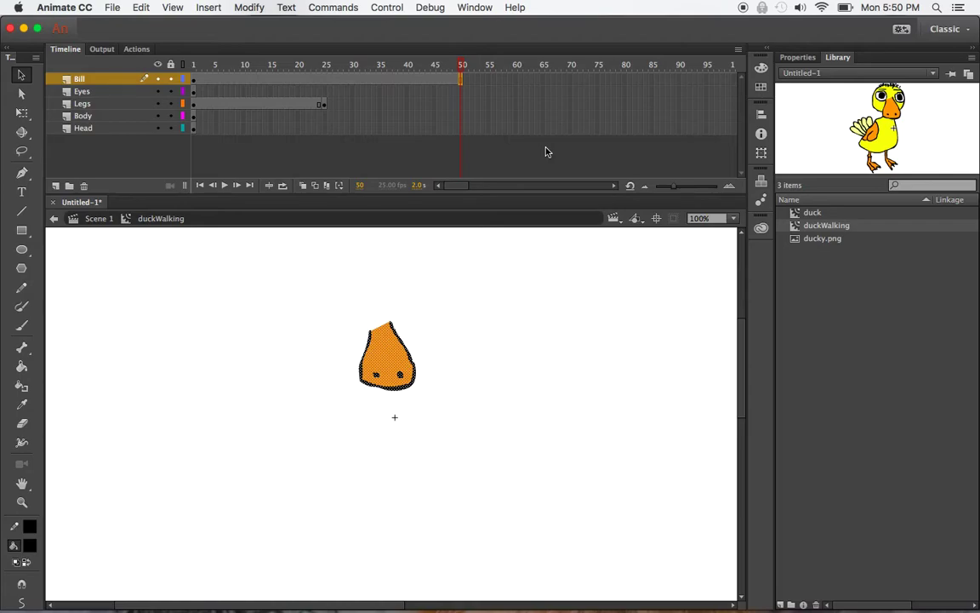
right_click(459, 94)
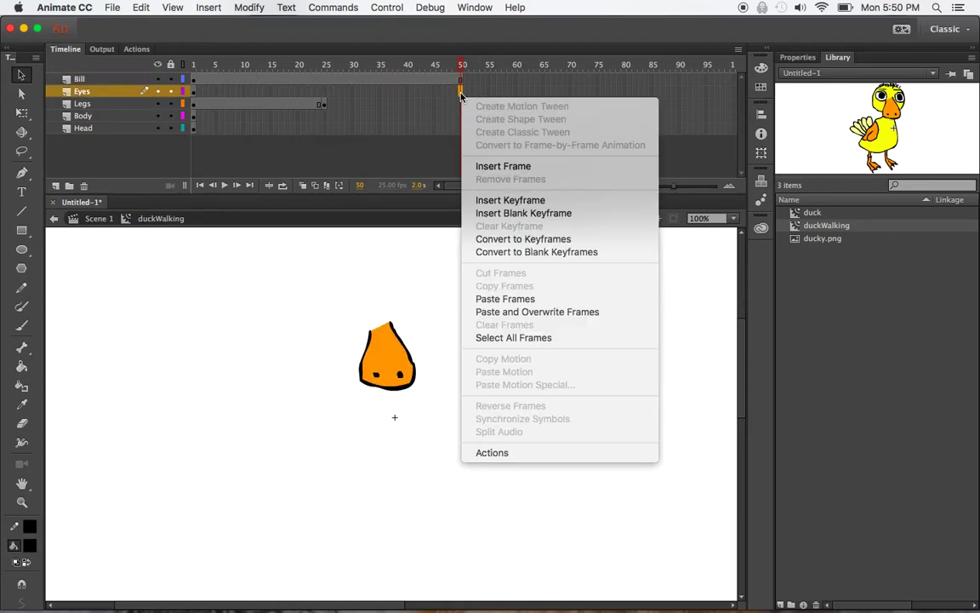
left_click(480, 164)
right_click(462, 118)
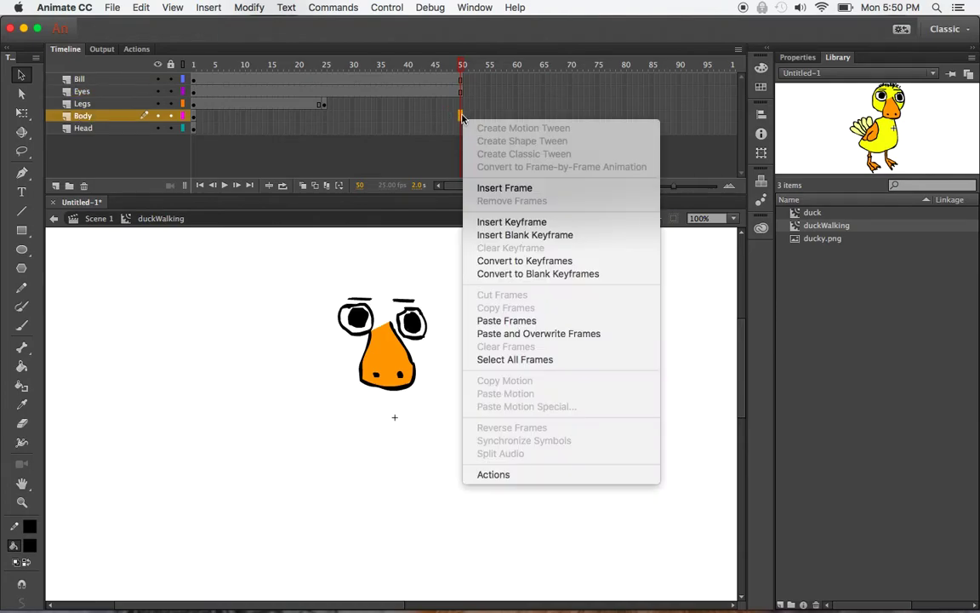
left_click(479, 185)
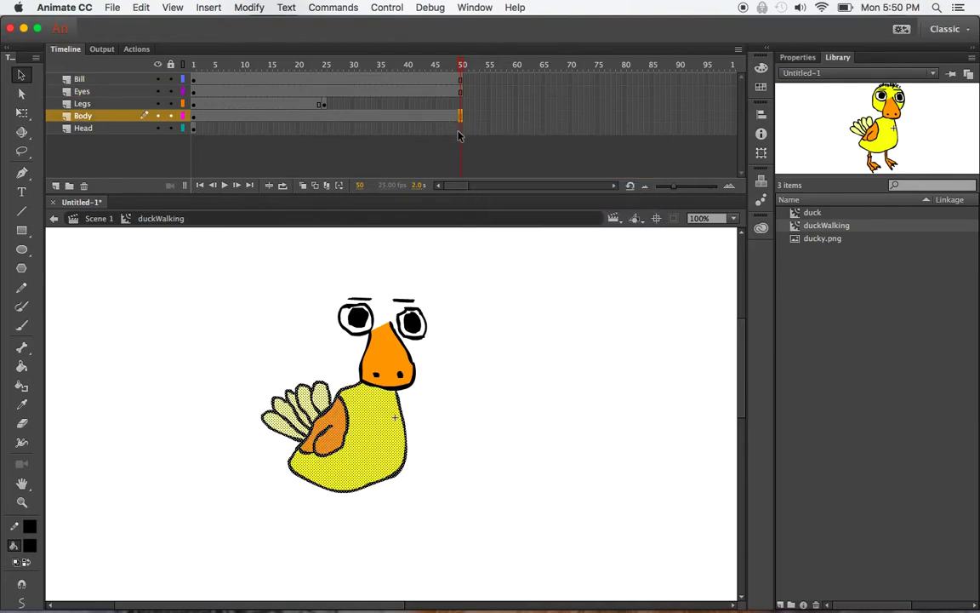
right_click(460, 129)
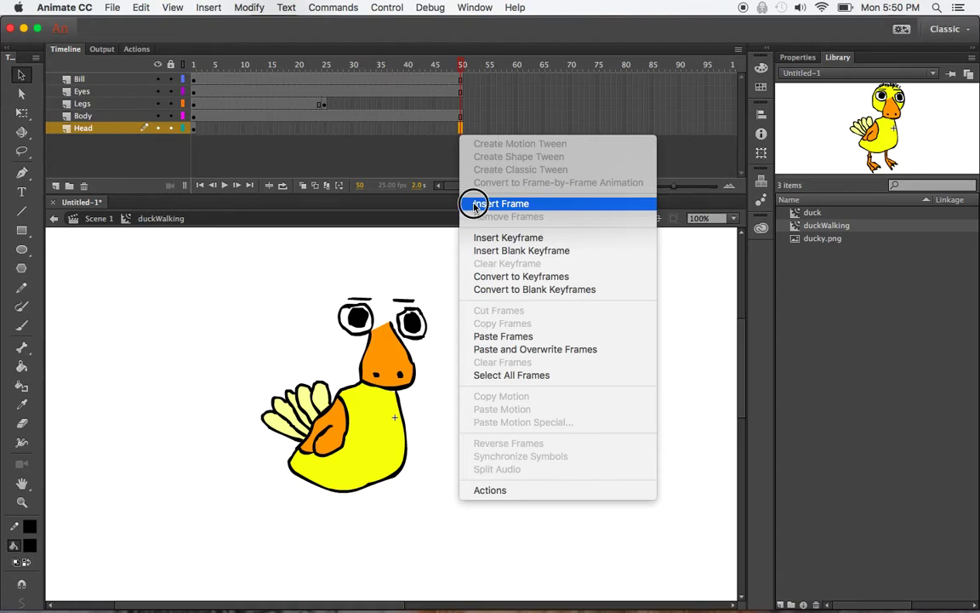
left_click(501, 205)
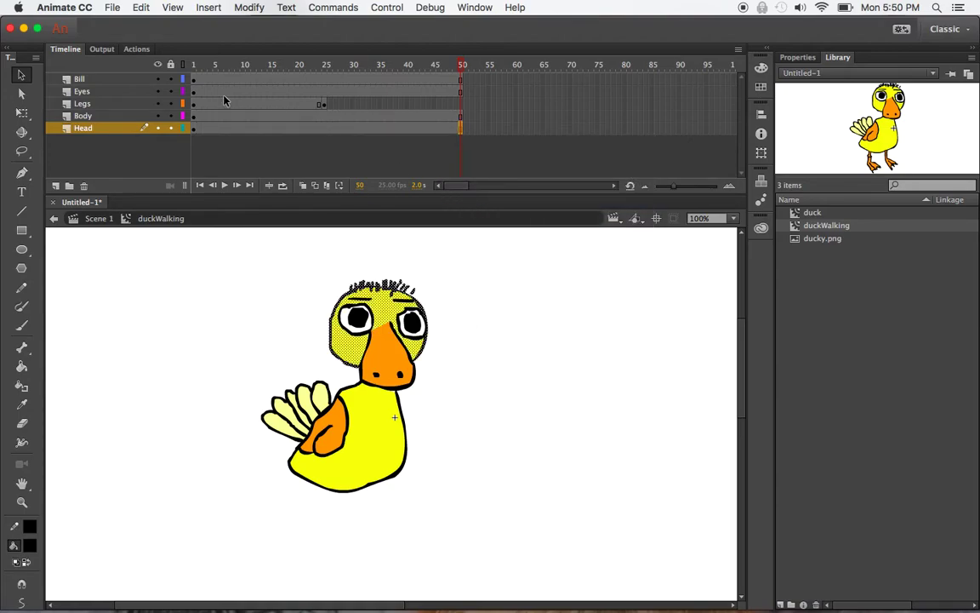
Lock the Bill, Eyes, Body and Head layers and select frame 40 of the Legs layer
left_click(171, 78)
left_click(170, 91)
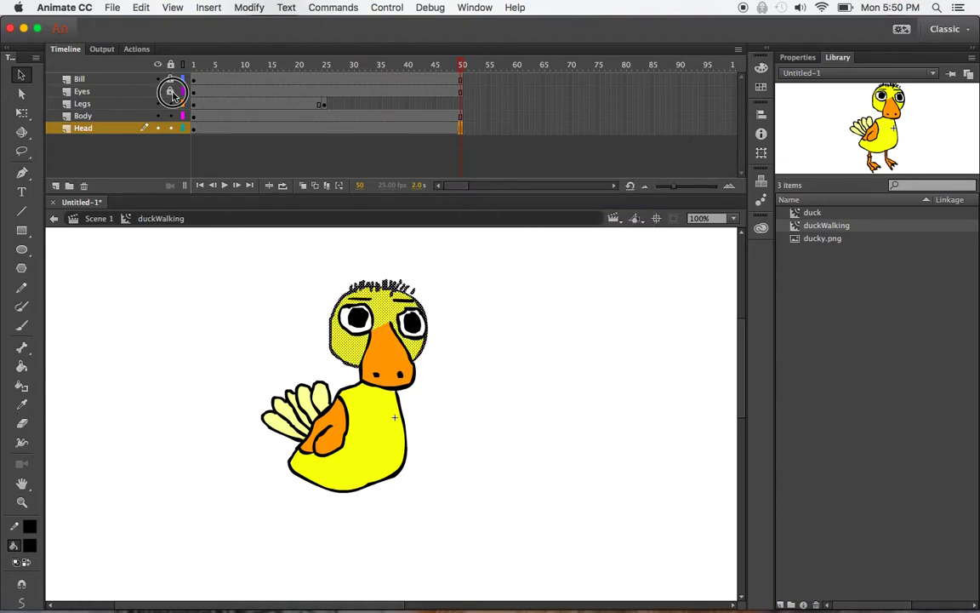
left_click(170, 116)
left_click(170, 127)
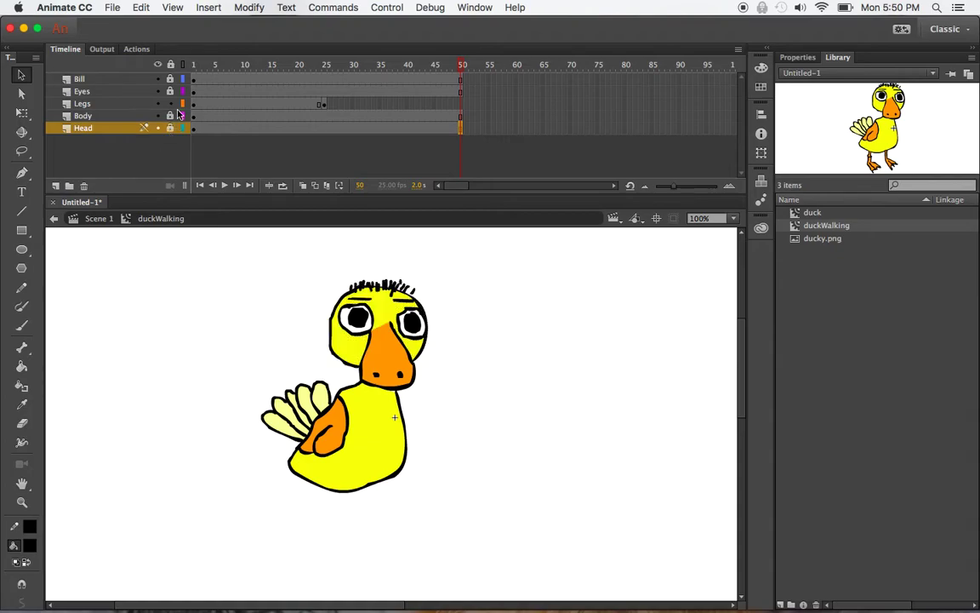
left_click(405, 106)
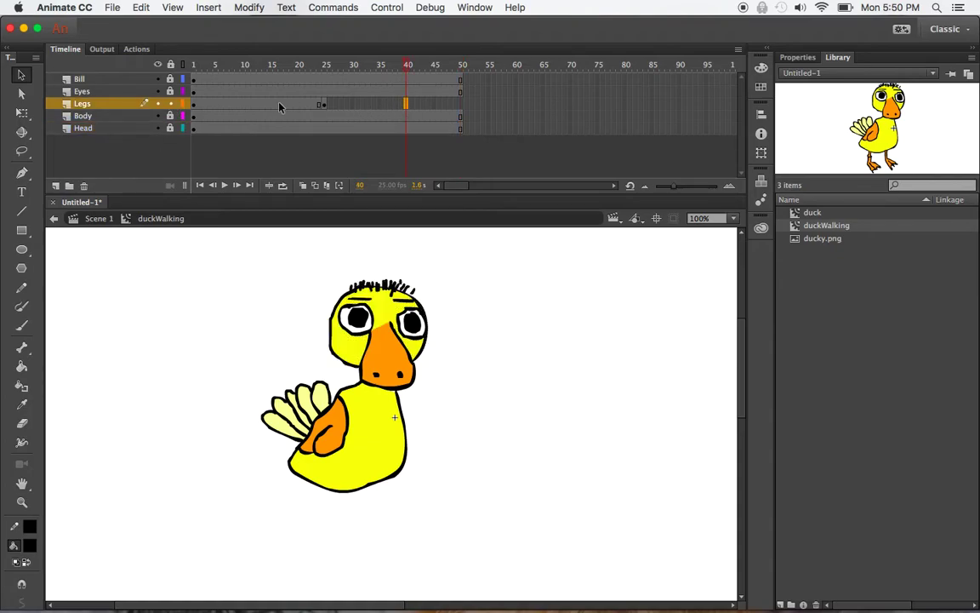
Add a new layer above the Legs layer and name it Feet
left_click(194, 104)
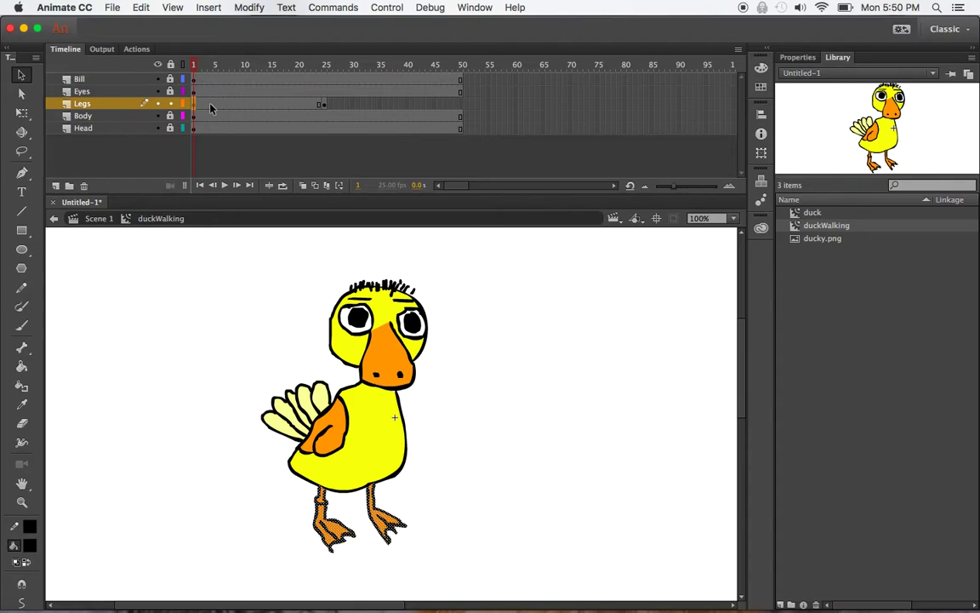
left_click(56, 187)
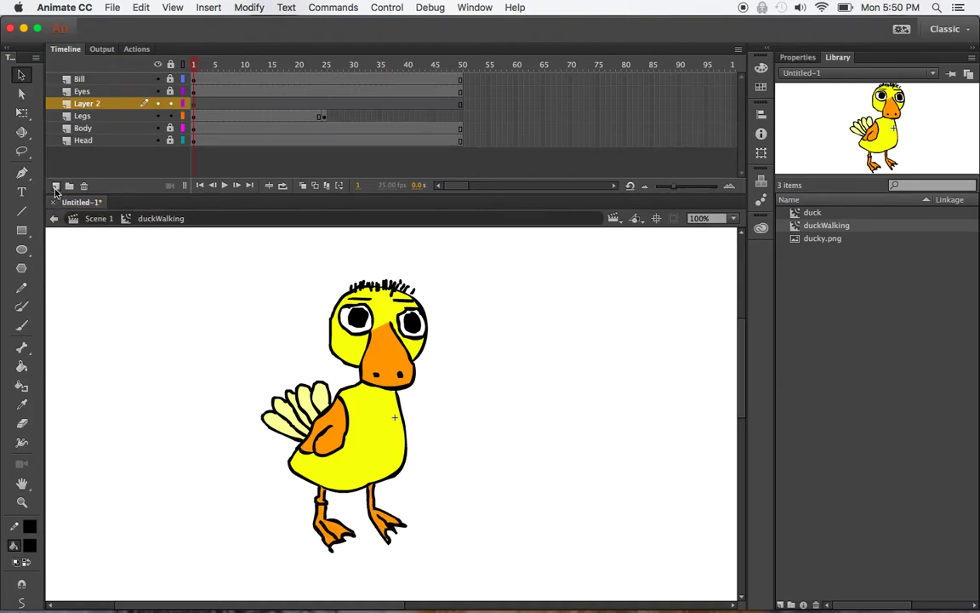
double_click(97, 105)
type("Feet")
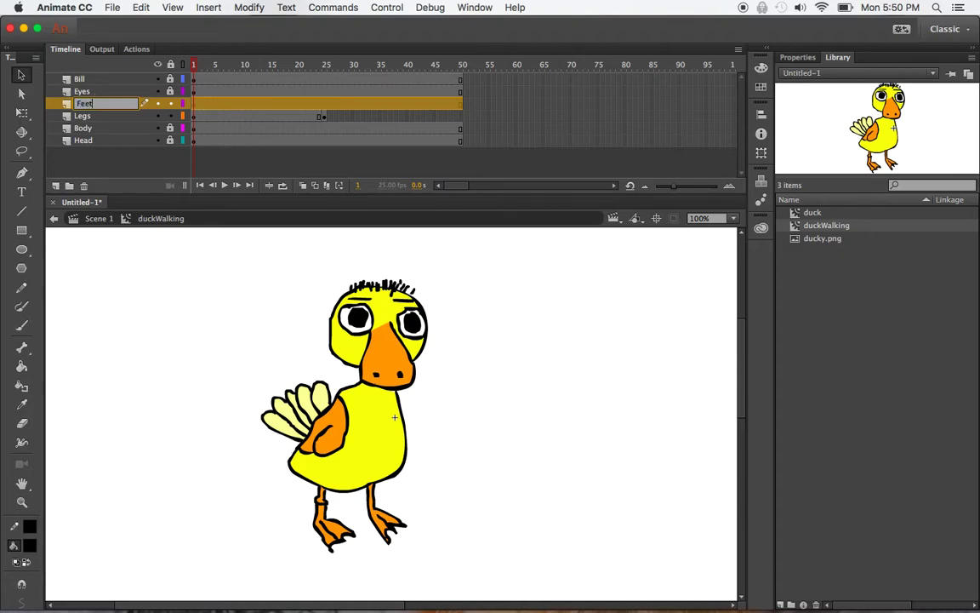
key("Return")
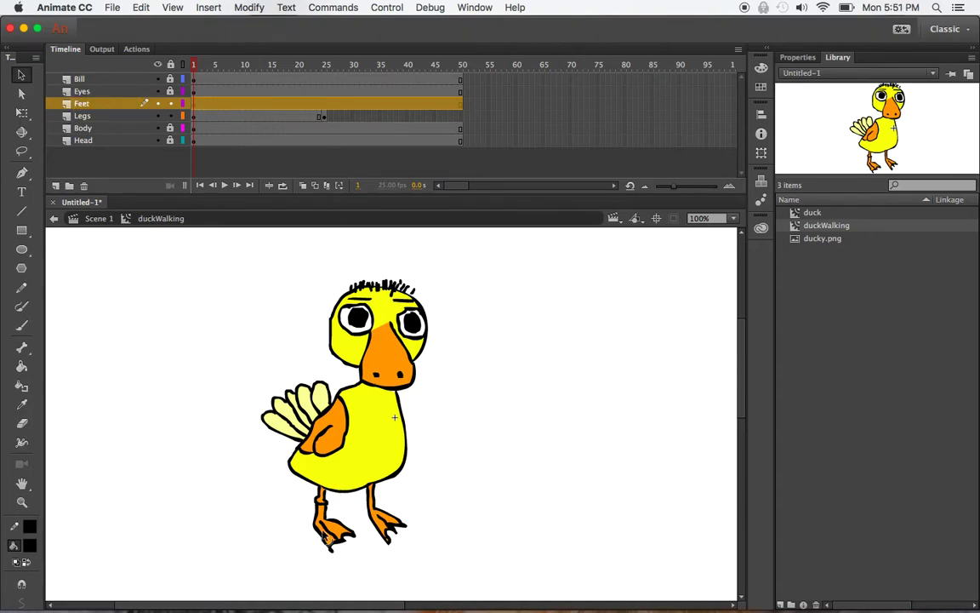
Cut the foot under the duck's tail-side leg from frame 1 of the Legs layer
left_click(17, 75)
mouse_move(361, 566)
left_mouse_down()
mouse_move(335, 534)
mouse_move(293, 522)
left_mouse_up()
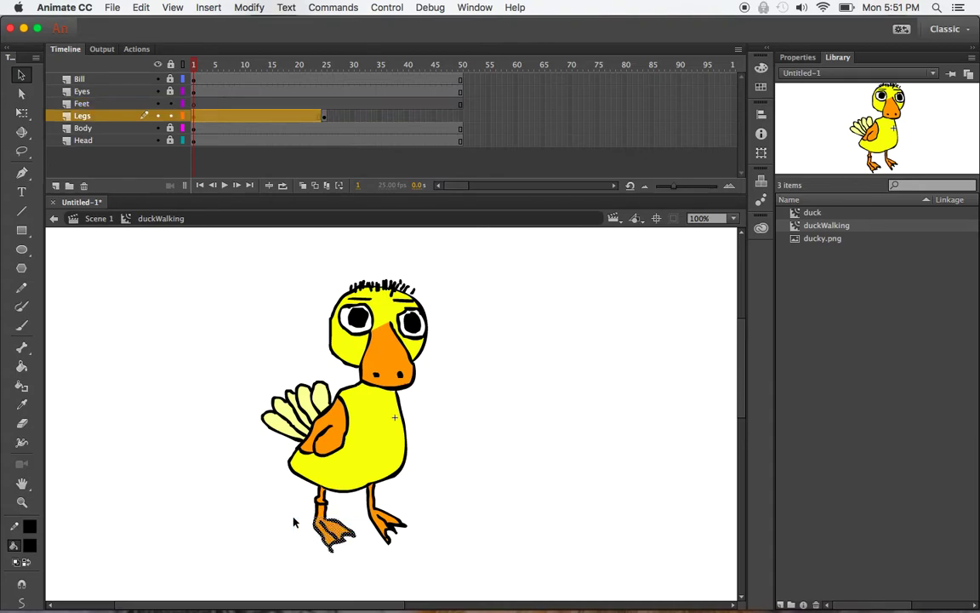
key("Delete")
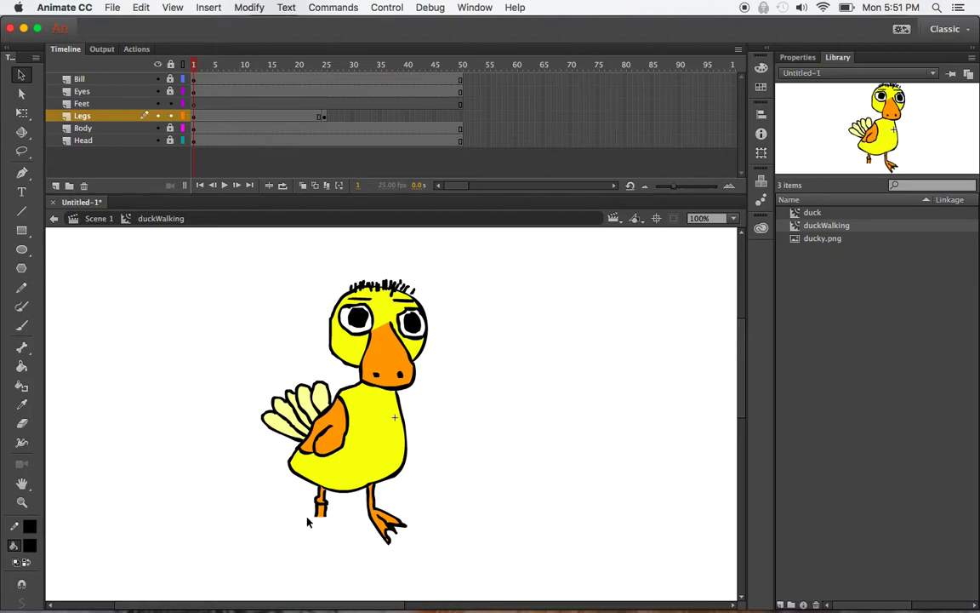
left_click(139, 7)
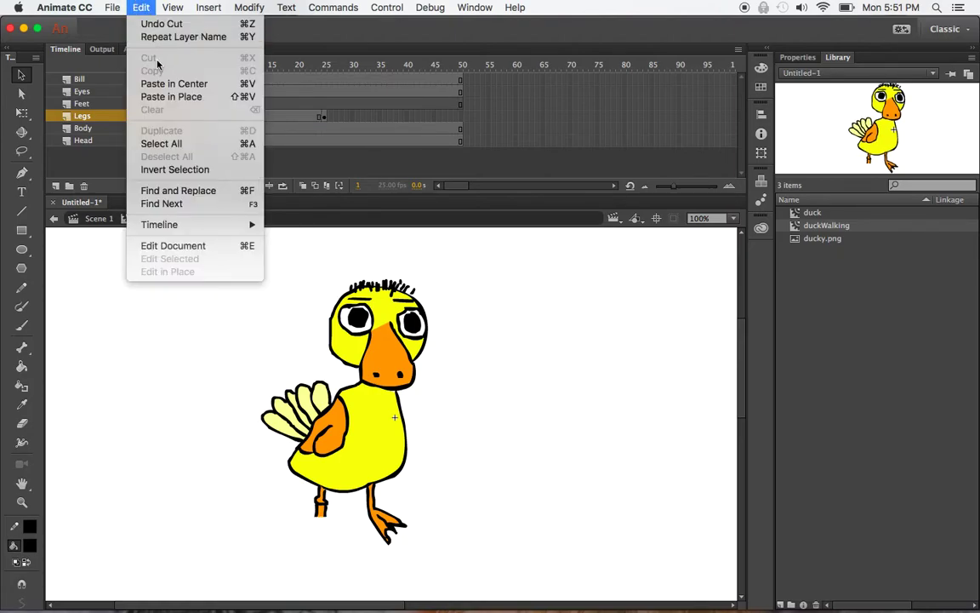
left_click(142, 7)
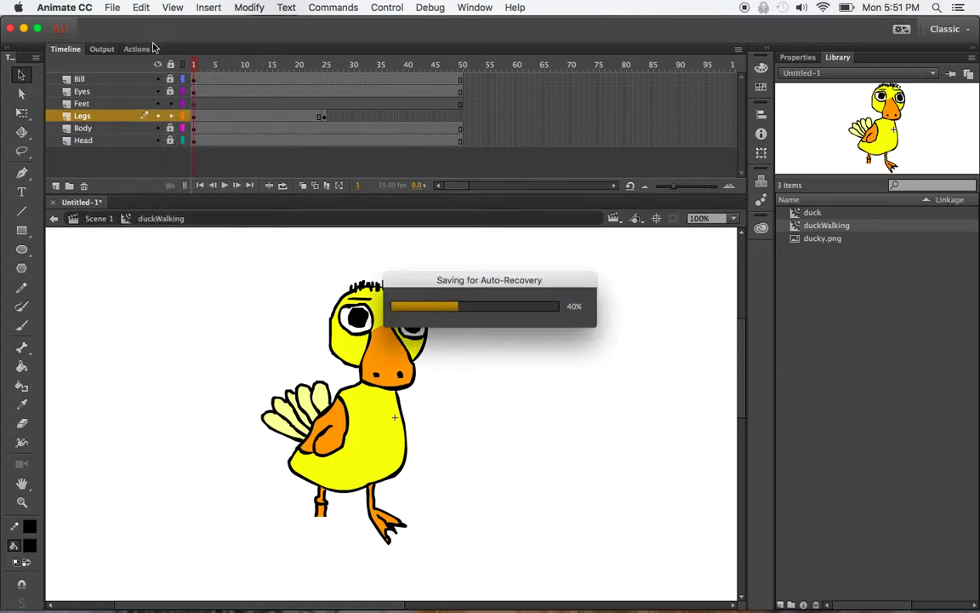
Rename the Feet layer to LeftFoot and add a new layer above it named RightFoot
double_click(82, 103)
type("LeftFoot")
key("Return")
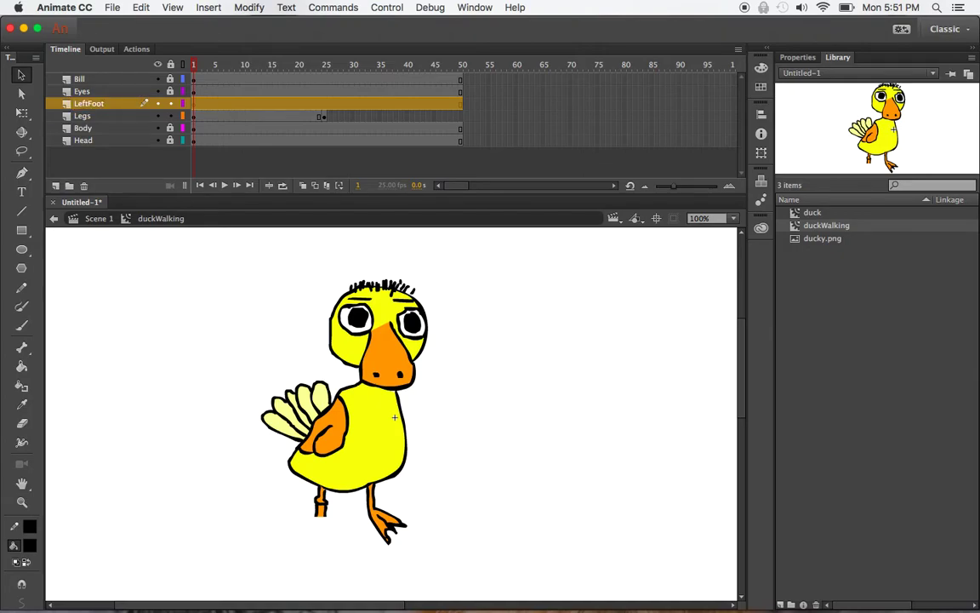
left_click(56, 185)
double_click(85, 103)
type("RightFoot")
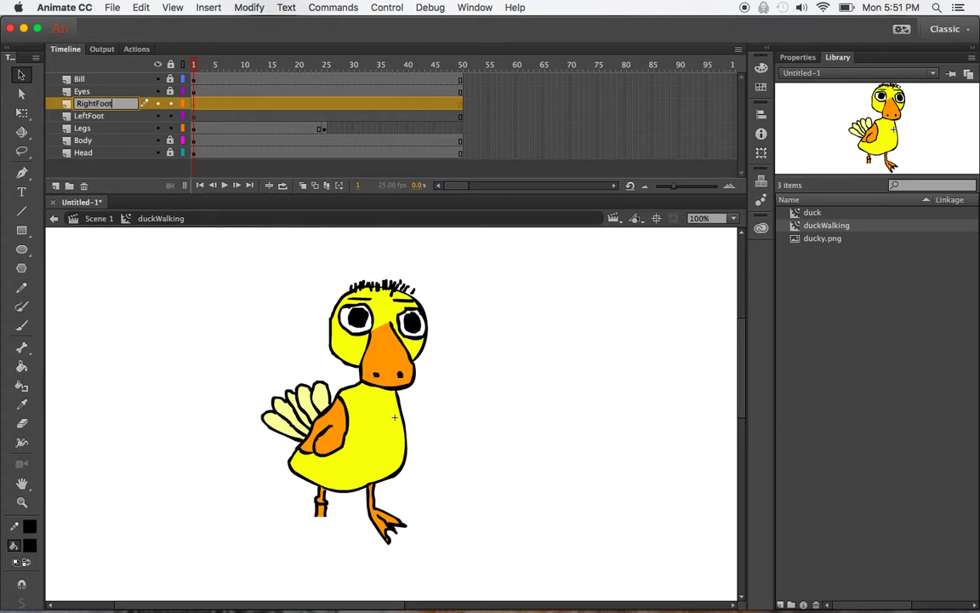
key("Return")
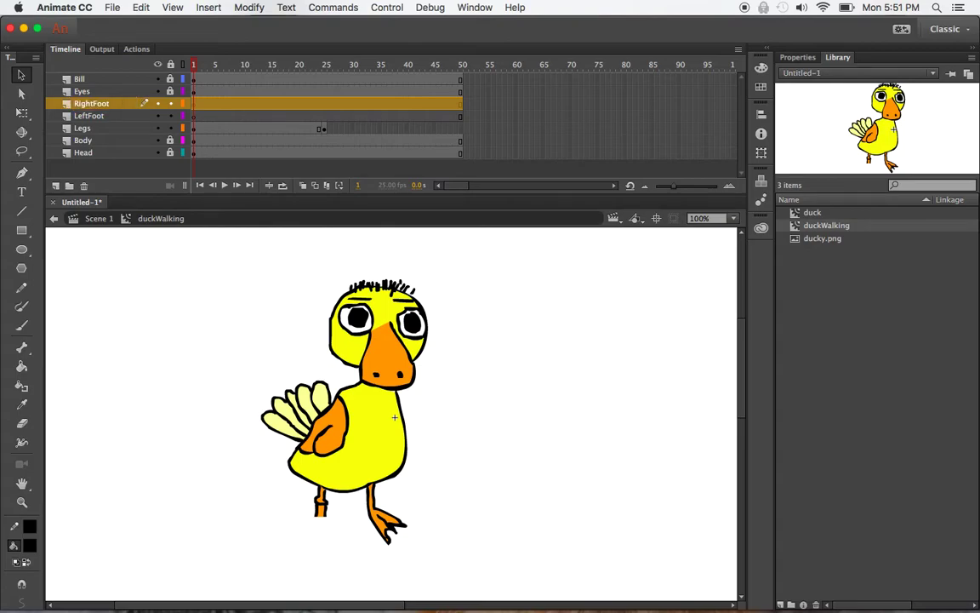
Paste the cut foot in place in frame 1 of the LeftFoot layer
left_click(195, 118)
right_click(195, 122)
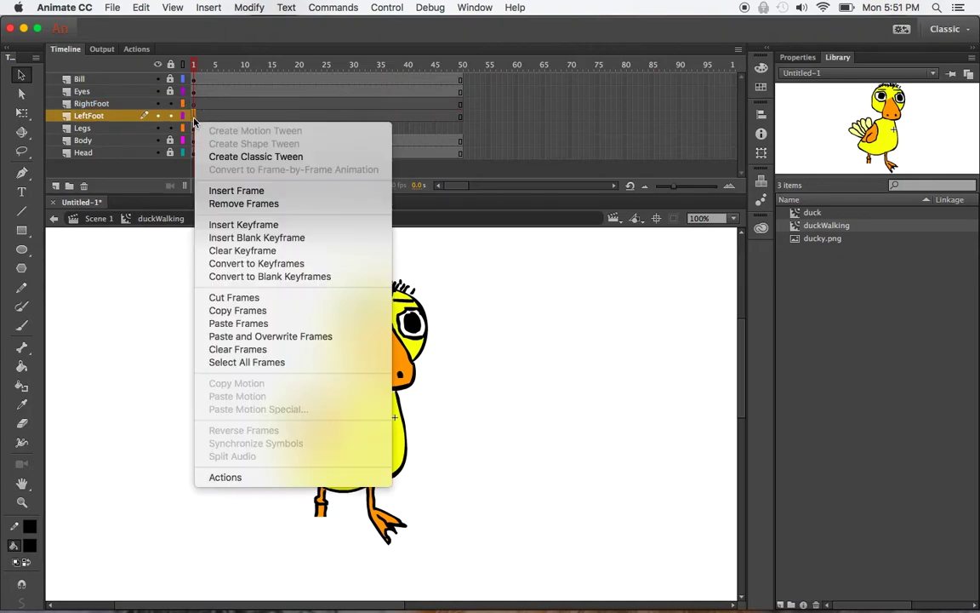
left_click(143, 7)
left_click(143, 8)
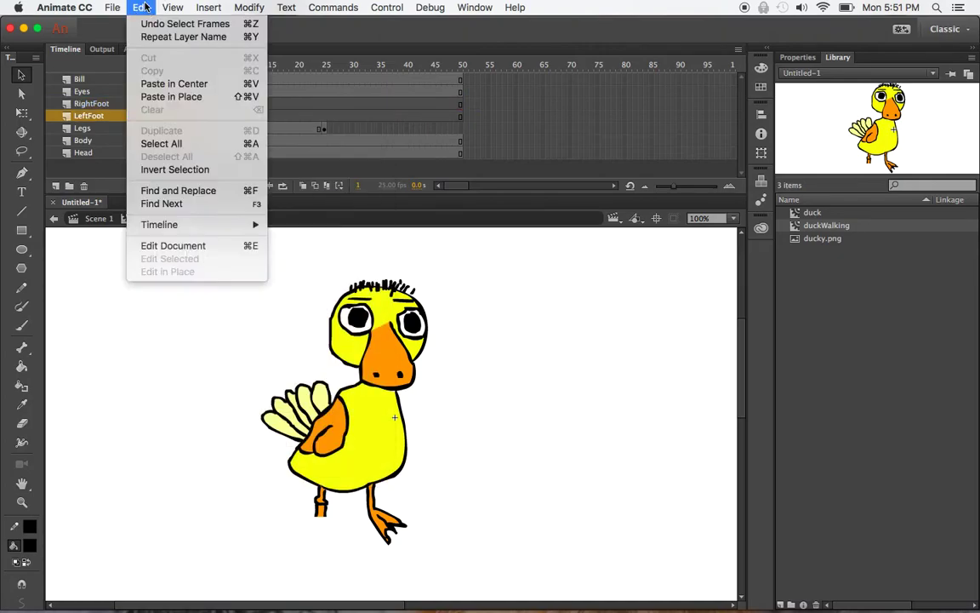
left_click(166, 96)
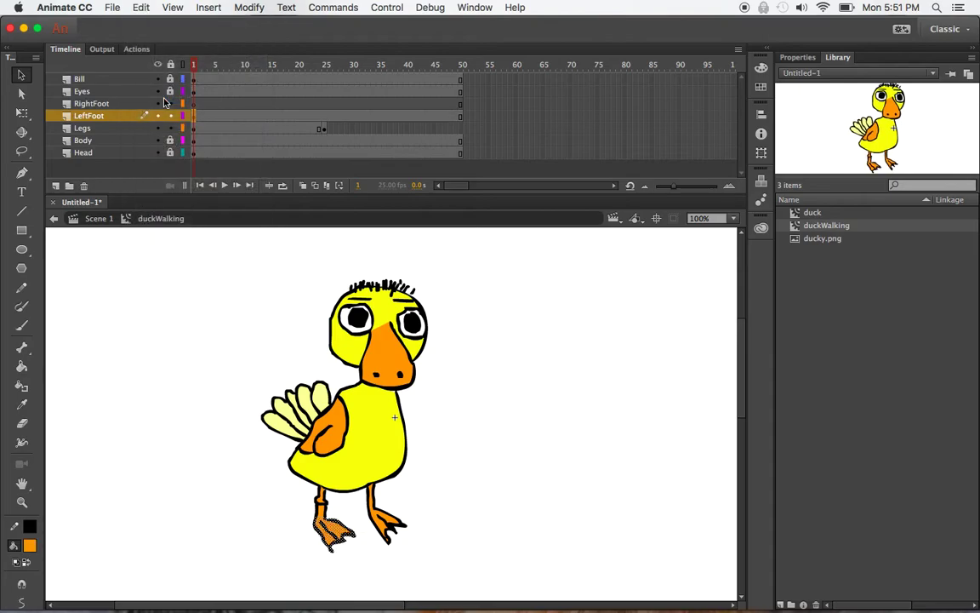
left_click(141, 8)
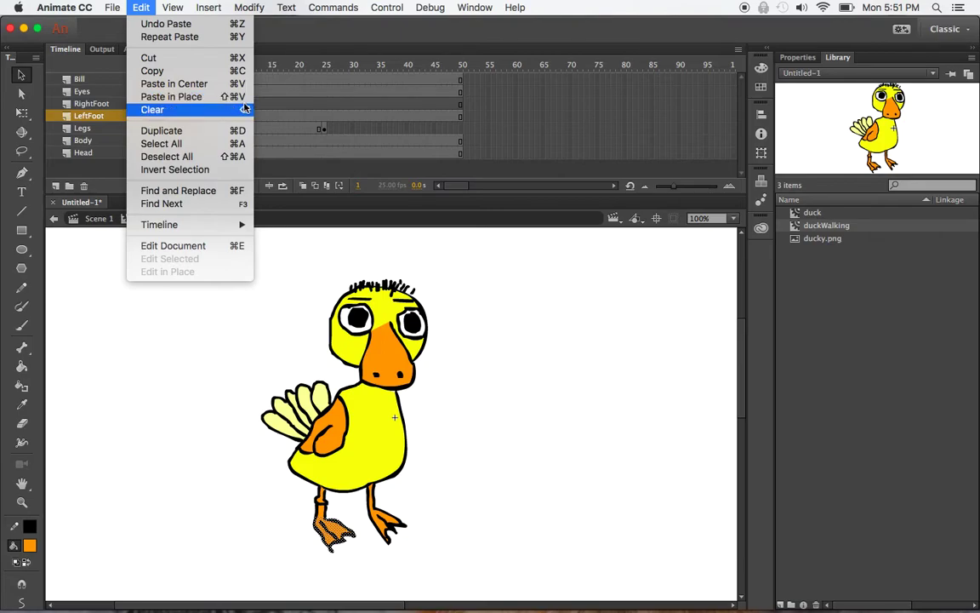
left_click(141, 8)
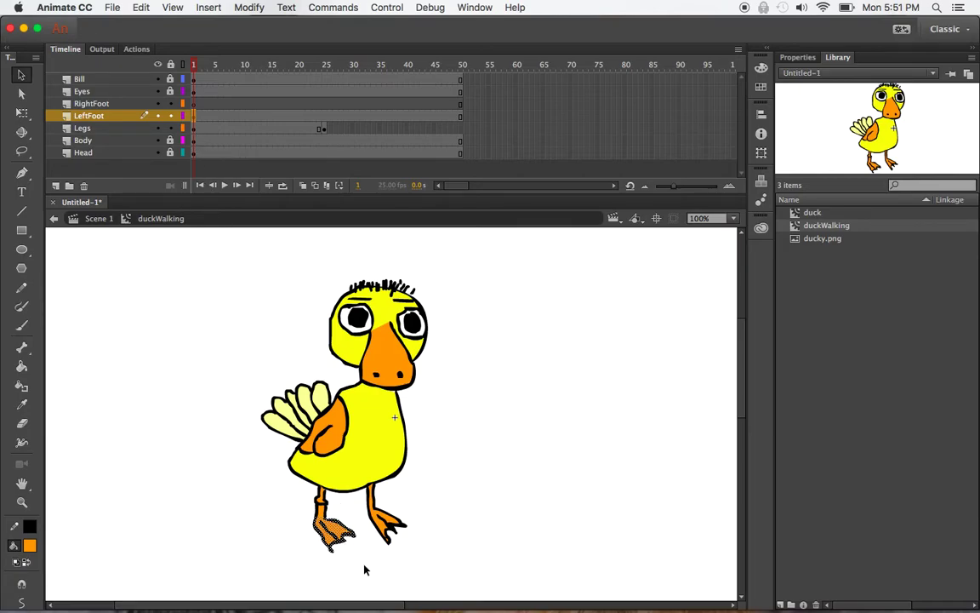
Toggle the visibility of the LeftFoot, Eyes and Bill layers to check which artwork each one holds
left_click(158, 116)
left_click(158, 116)
left_click(158, 117)
left_click(157, 117)
left_click(157, 116)
left_click(158, 116)
left_click(158, 93)
left_click(159, 92)
left_click(159, 93)
left_click(159, 93)
left_click(158, 93)
left_click(158, 91)
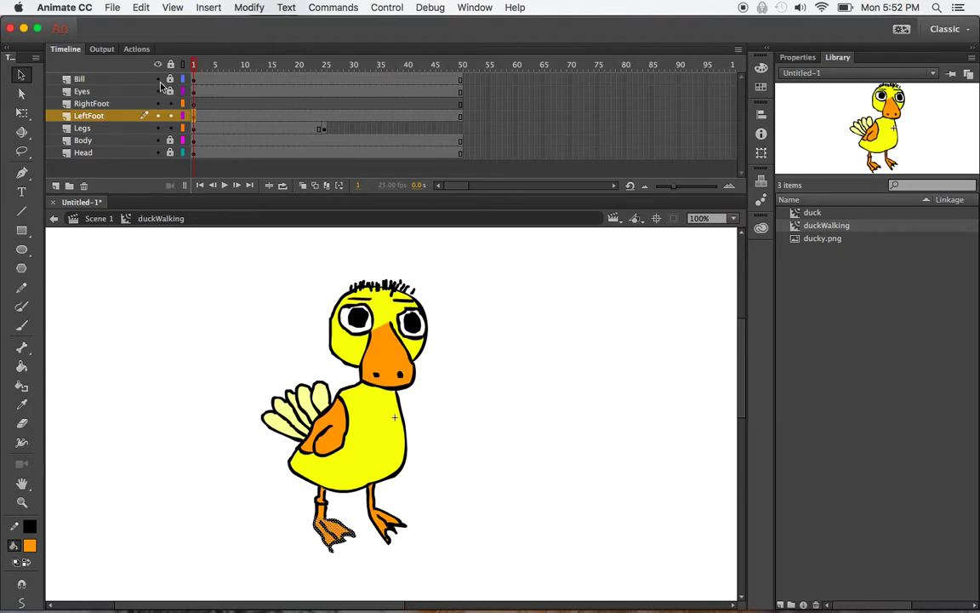
left_click(158, 79)
left_click(158, 79)
Cut the other foot from the Legs layer and paste it in place in frame 1 of the RightFoot layer
left_click(385, 534)
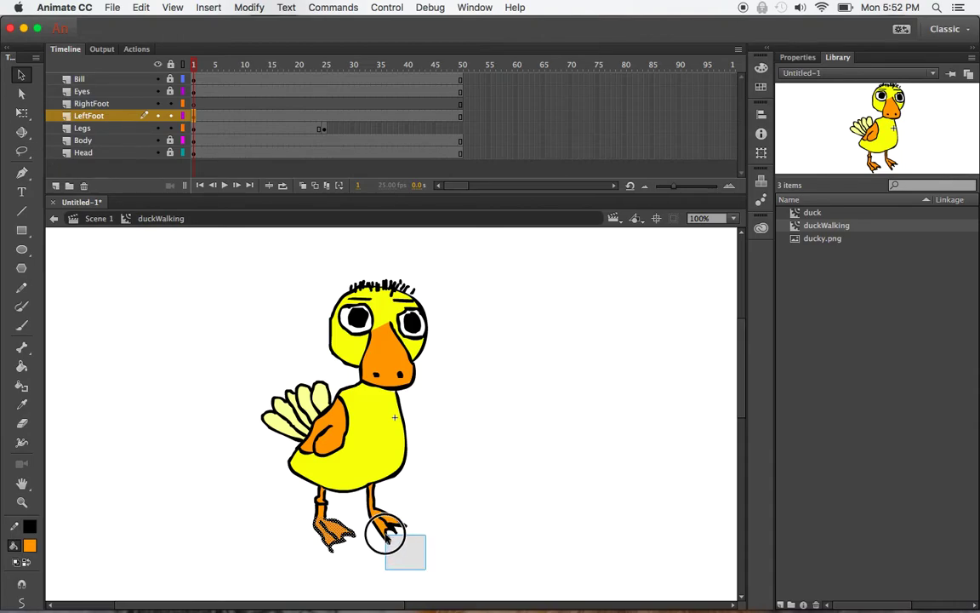
left_click(364, 511)
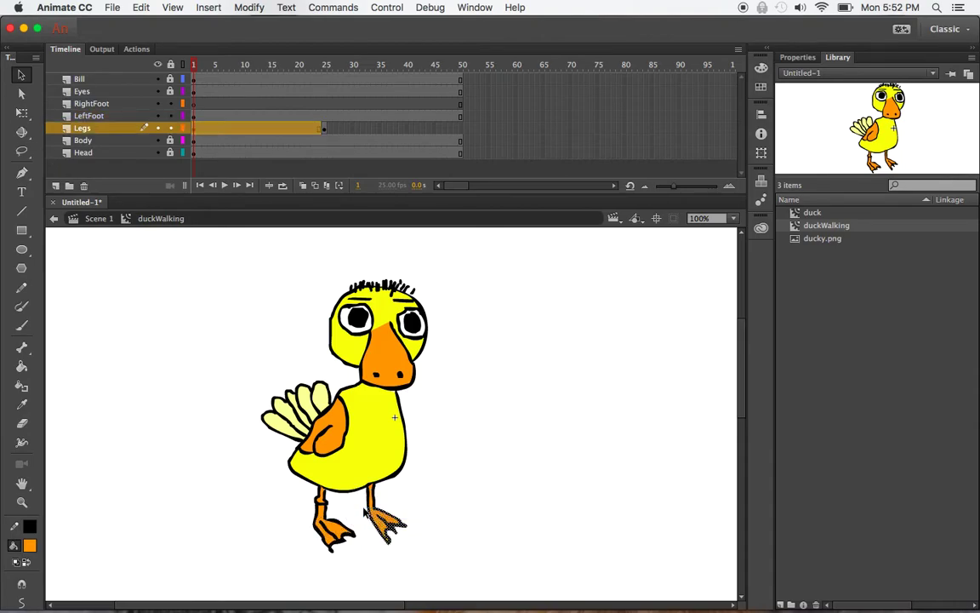
key("Delete")
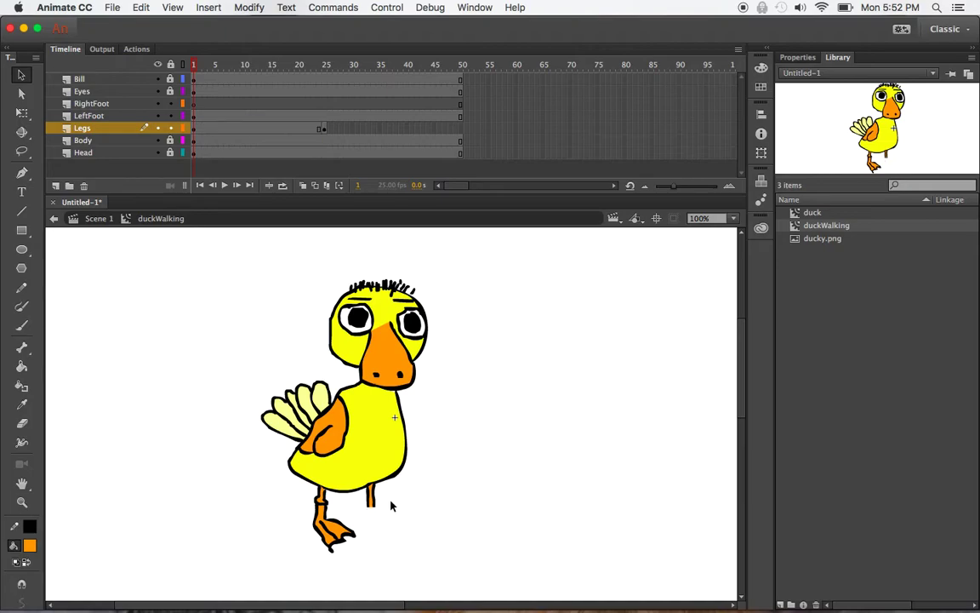
left_click(194, 104)
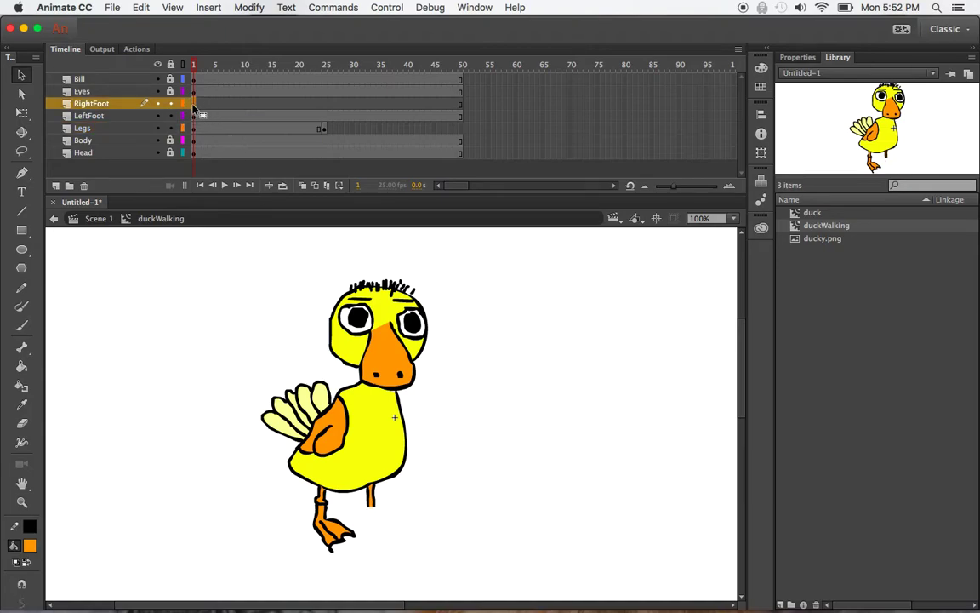
key("super+shift+v")
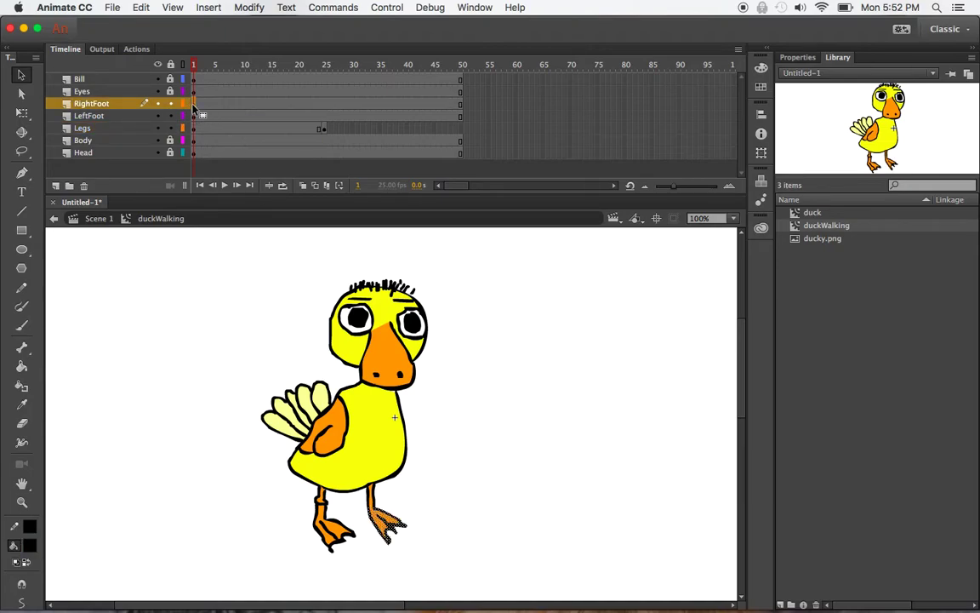
left_click(443, 526)
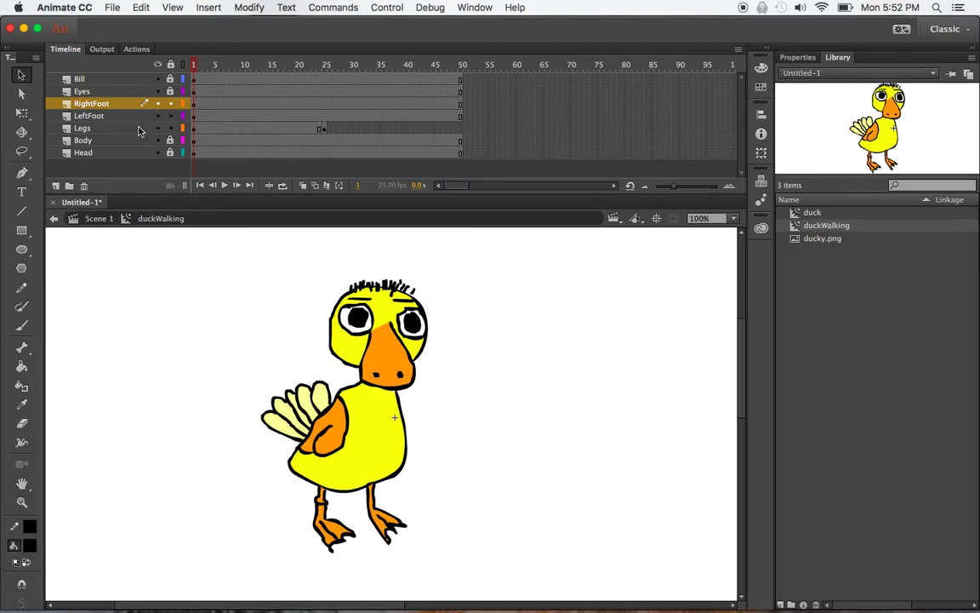
Move the Legs layer's frame 25 keyframe to frame 50 and clear it so the legs extend across all 50 frames
left_click(324, 128)
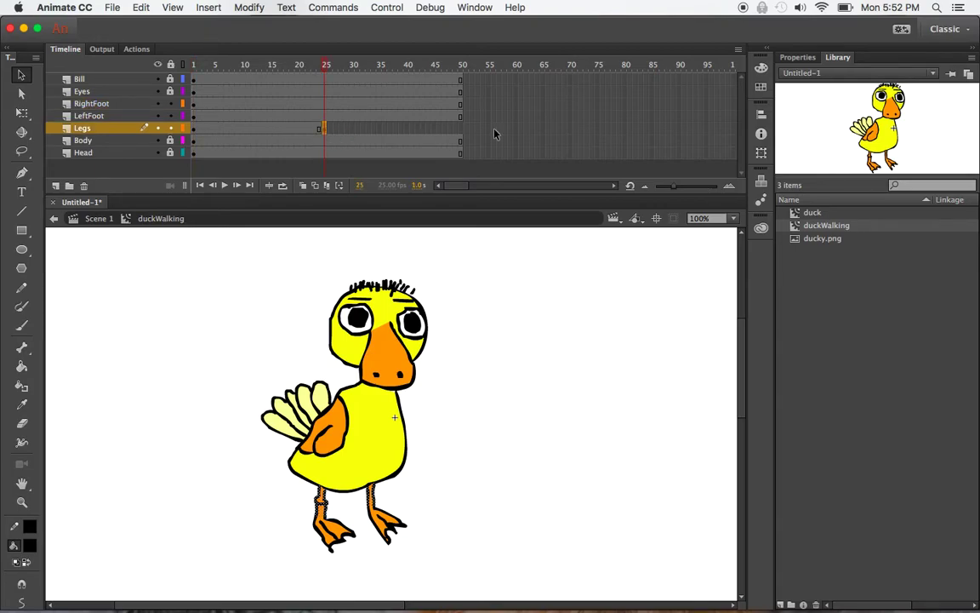
right_click(324, 131)
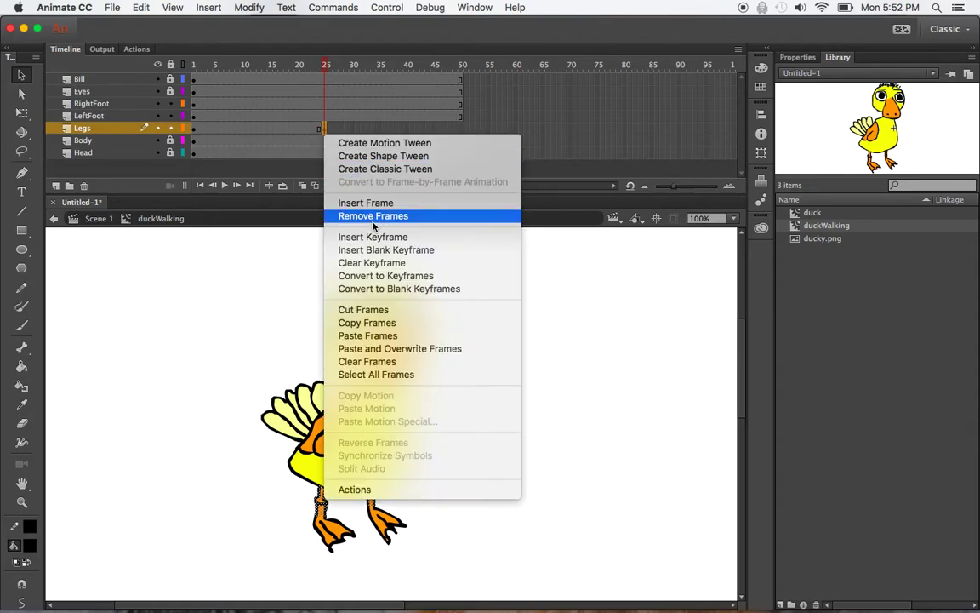
left_click(330, 130)
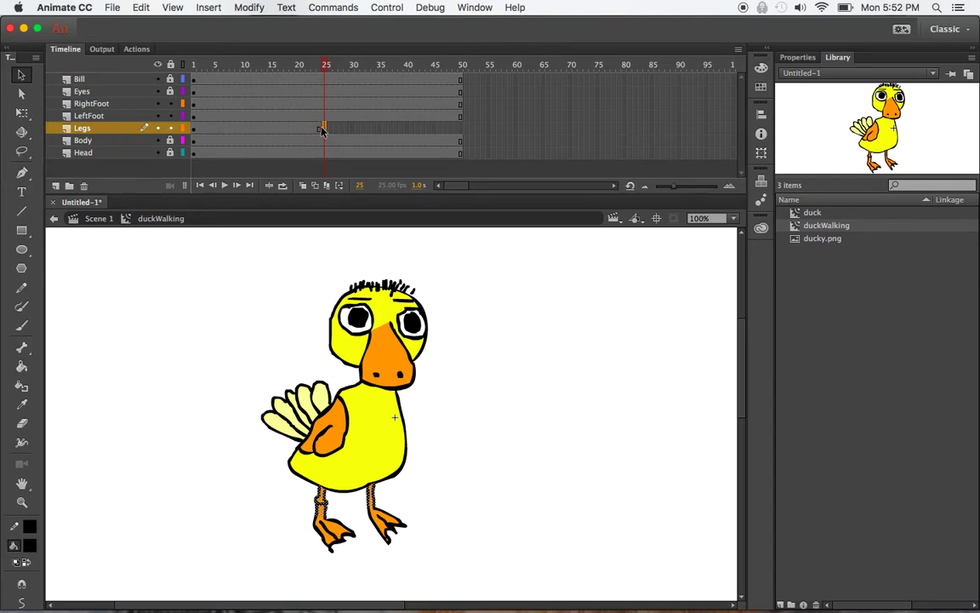
left_click_drag(326, 132, 460, 132)
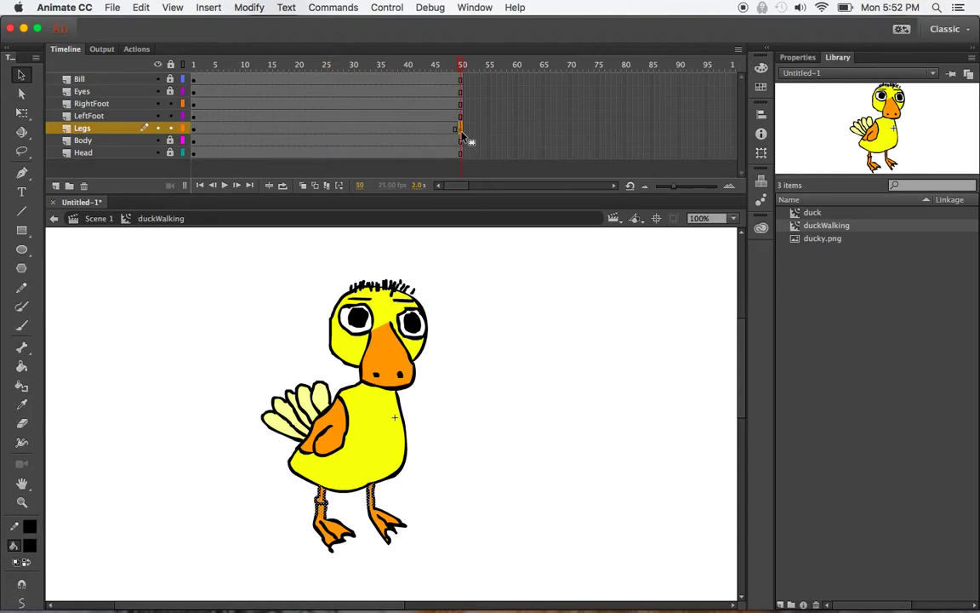
right_click(460, 136)
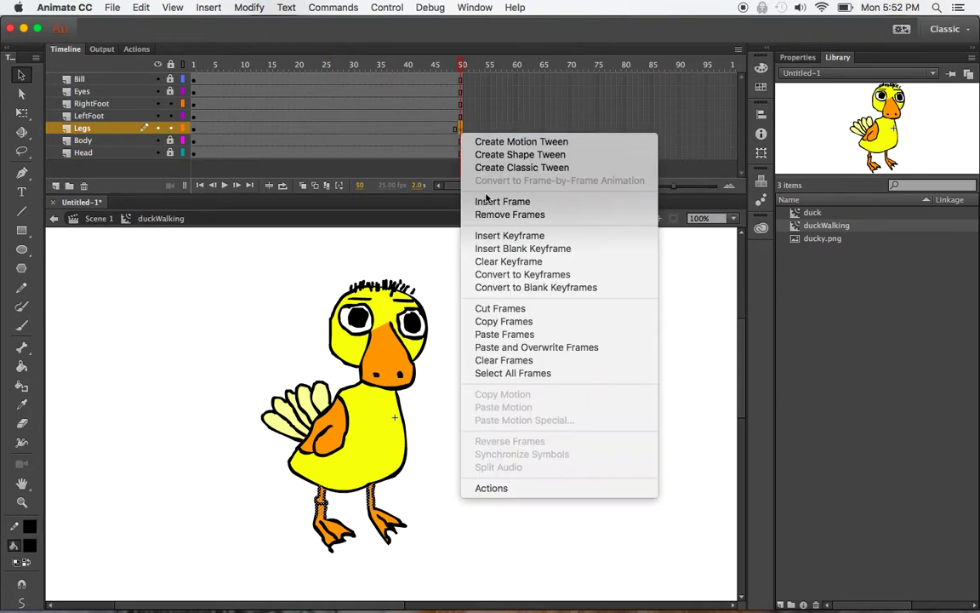
left_click(506, 264)
left_click_drag(448, 65, 464, 67)
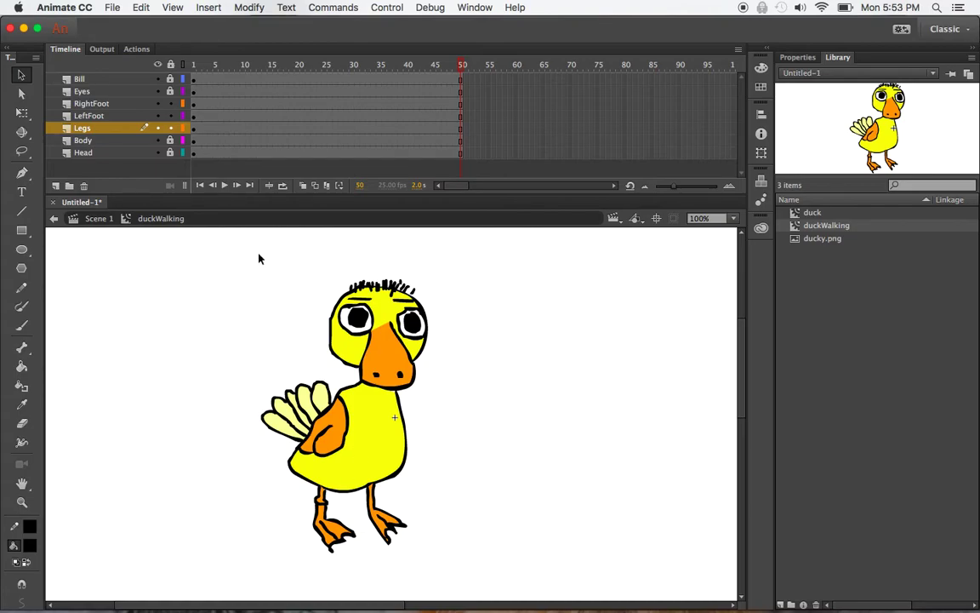
Convert the foot on the LeftFoot layer to a Movie Clip symbol named DuckLeftFoot
left_click(194, 116)
right_click(339, 537)
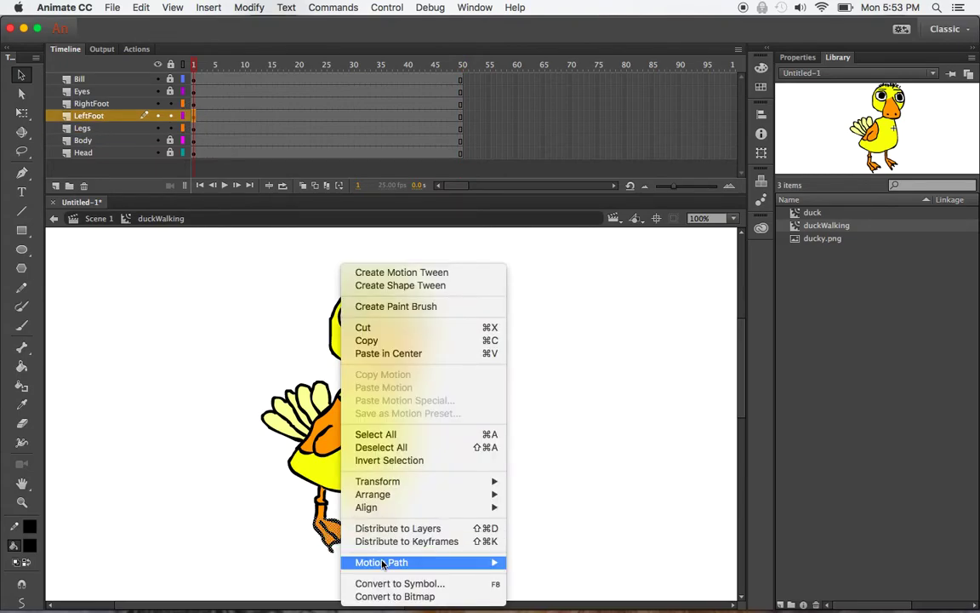
left_click(455, 587)
type("DuckLeftFoot")
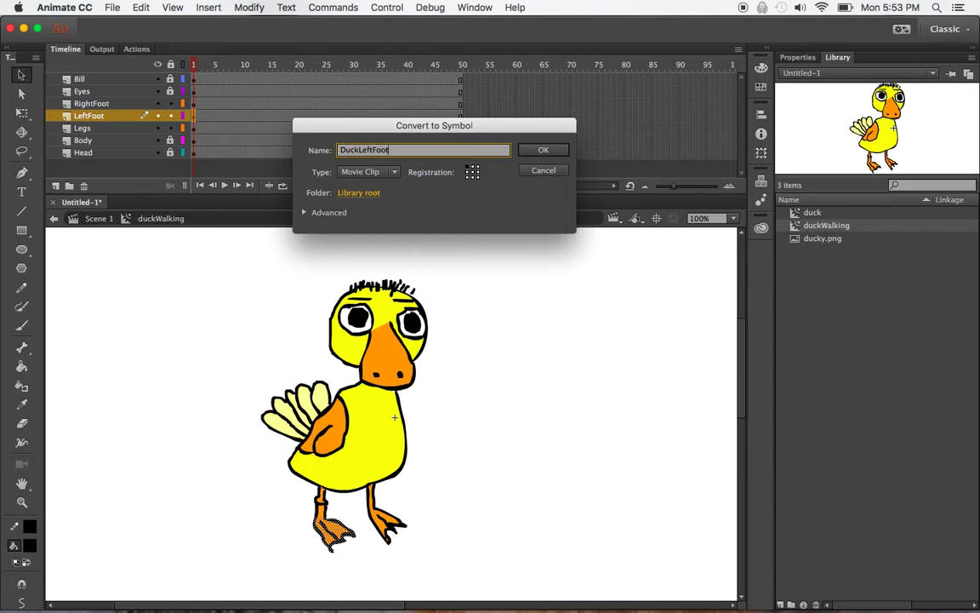
left_click(543, 150)
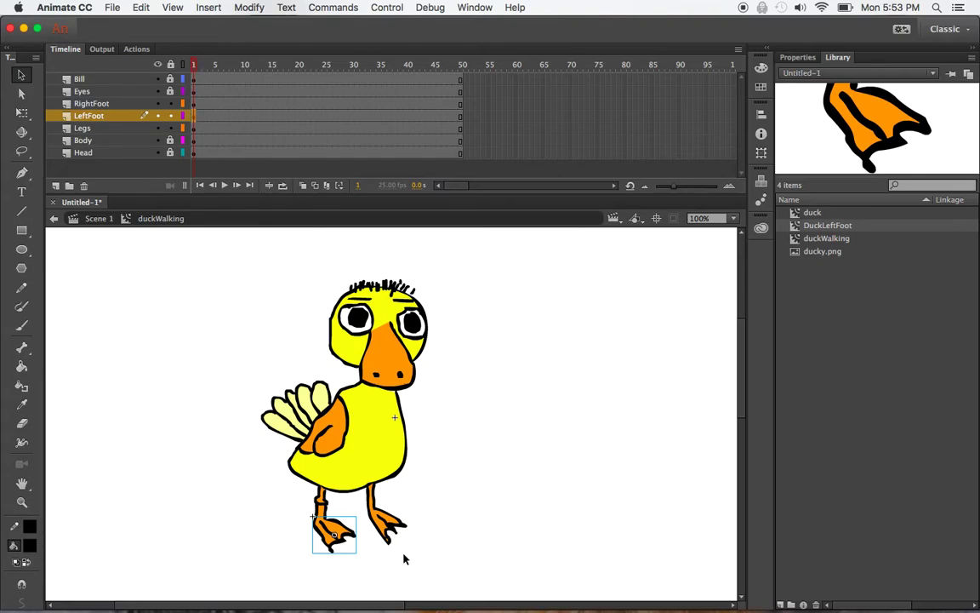
left_click(328, 119)
right_click(328, 118)
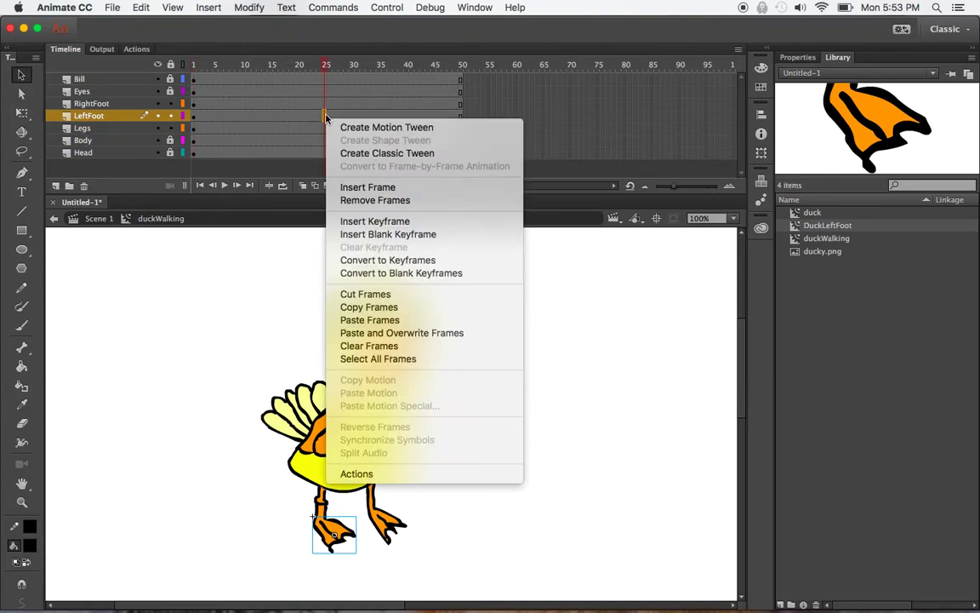
left_click(378, 223)
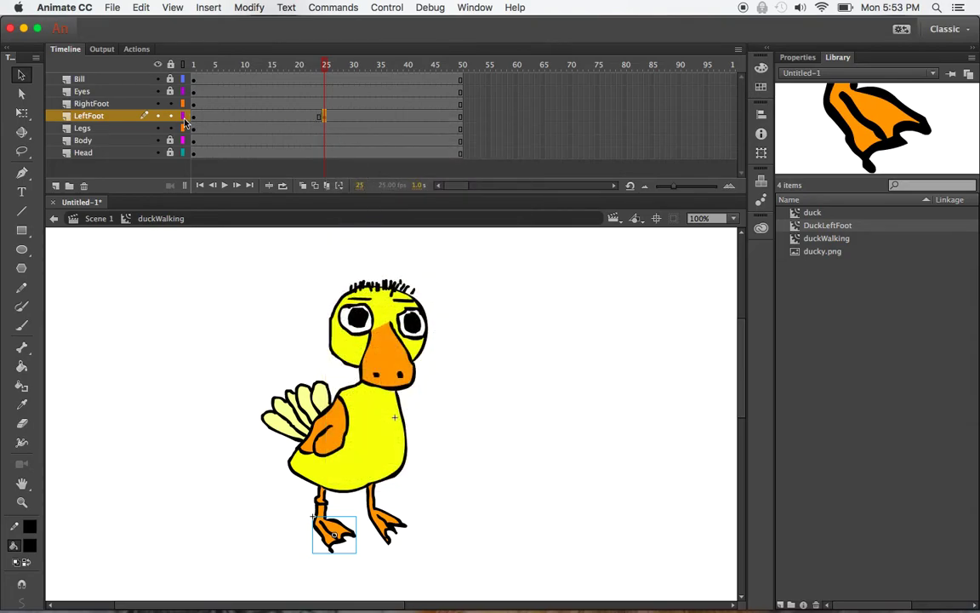
left_click(327, 119)
left_click(23, 113)
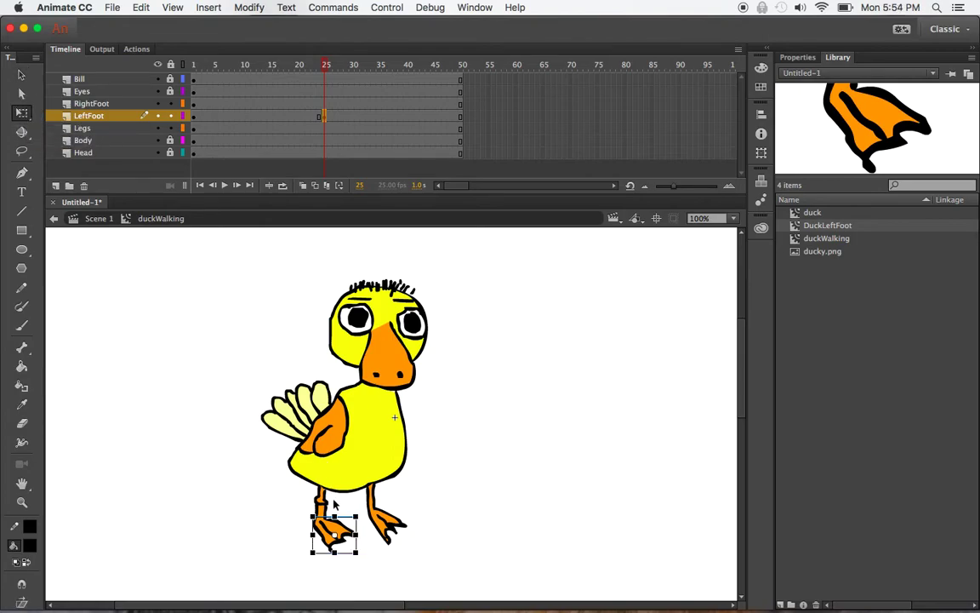
mouse_move(359, 560)
left_mouse_down()
mouse_move(350, 538)
mouse_move(365, 558)
mouse_move(356, 567)
mouse_move(374, 564)
left_mouse_up()
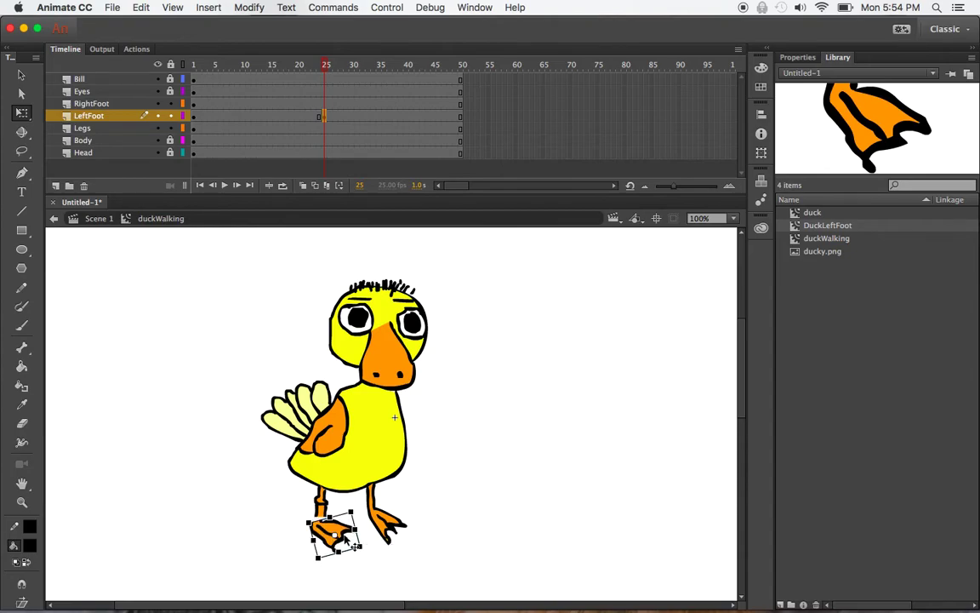
key("super+z")
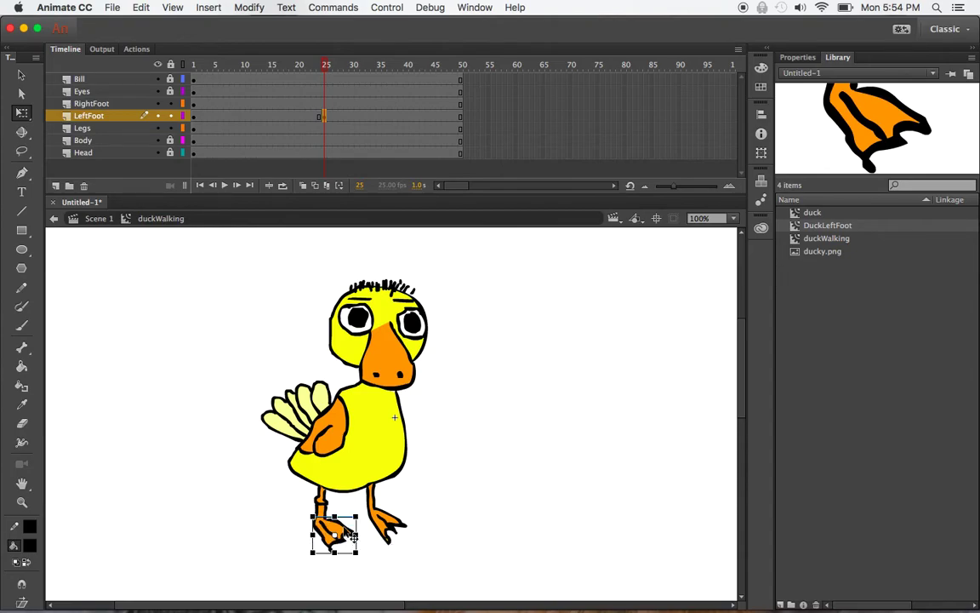
key("super+z")
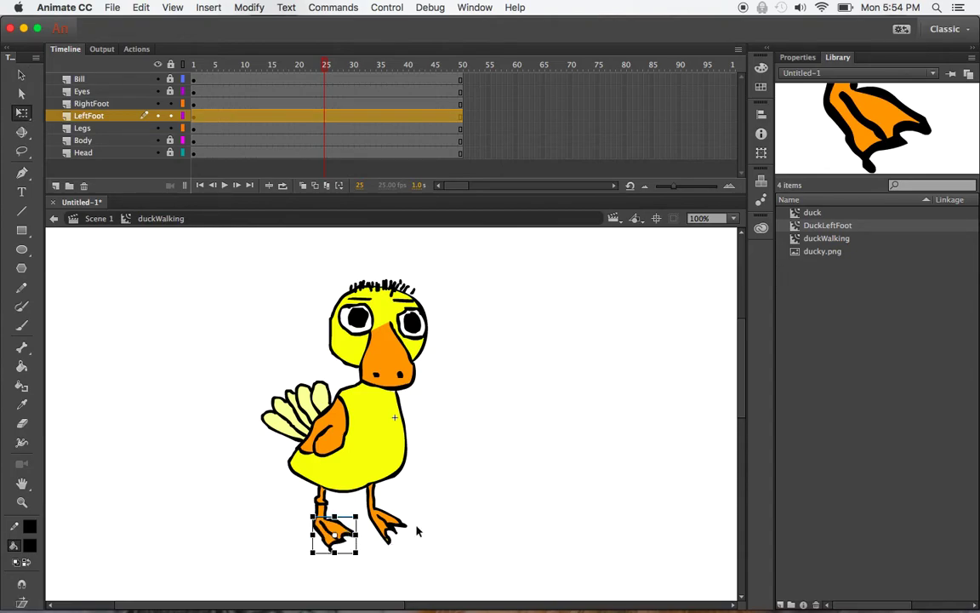
Move the left foot's transformation point to the ankle in frame 1 of the LeftFoot layer
left_click(327, 117)
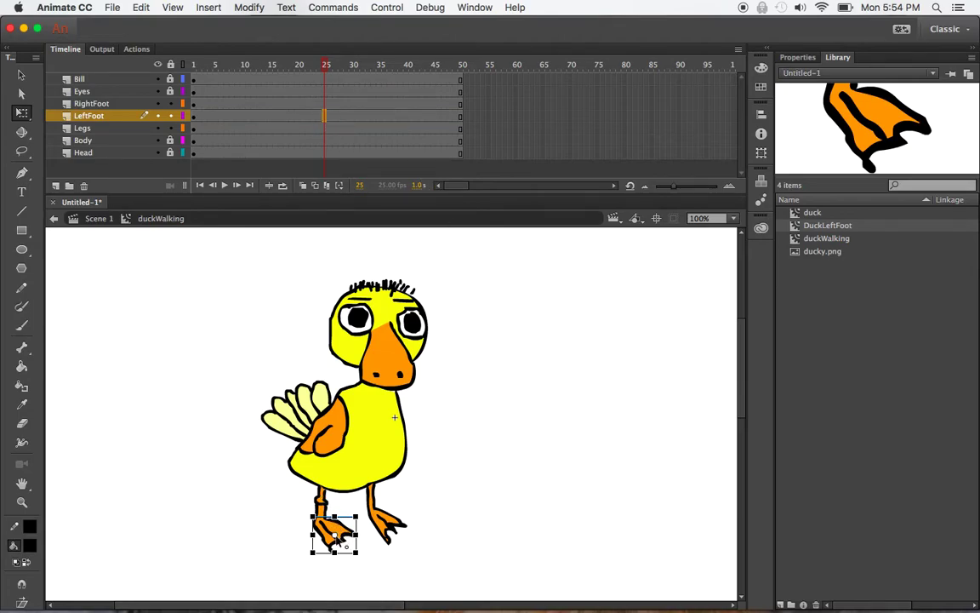
left_click(194, 116)
left_click_drag(335, 535, 320, 517)
left_click_drag(354, 553, 374, 559)
Insert a keyframe at frame 25 of the LeftFoot layer and rotate the foot's toes upward about the ankle
left_click(325, 116)
right_click(327, 116)
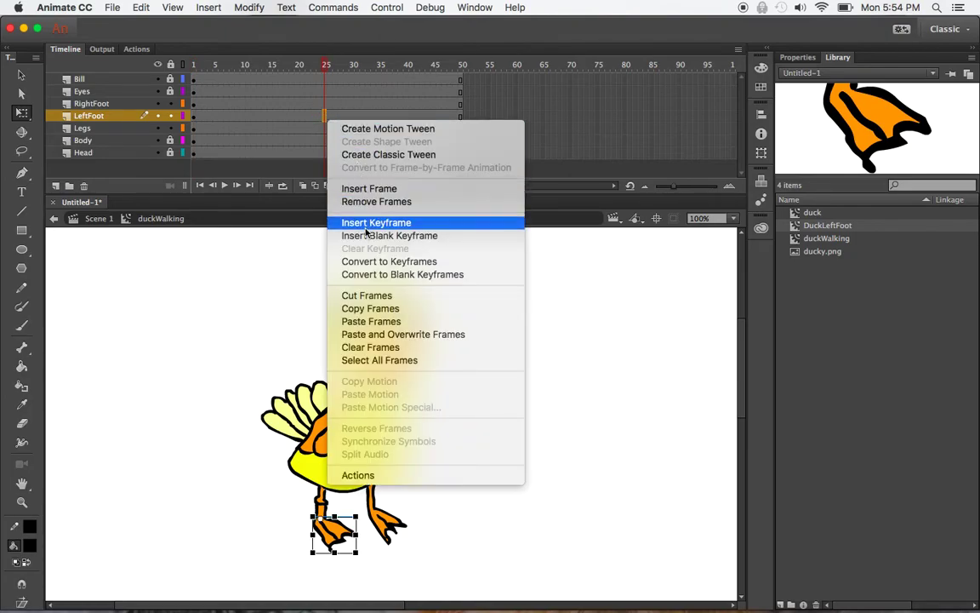
left_click(366, 229)
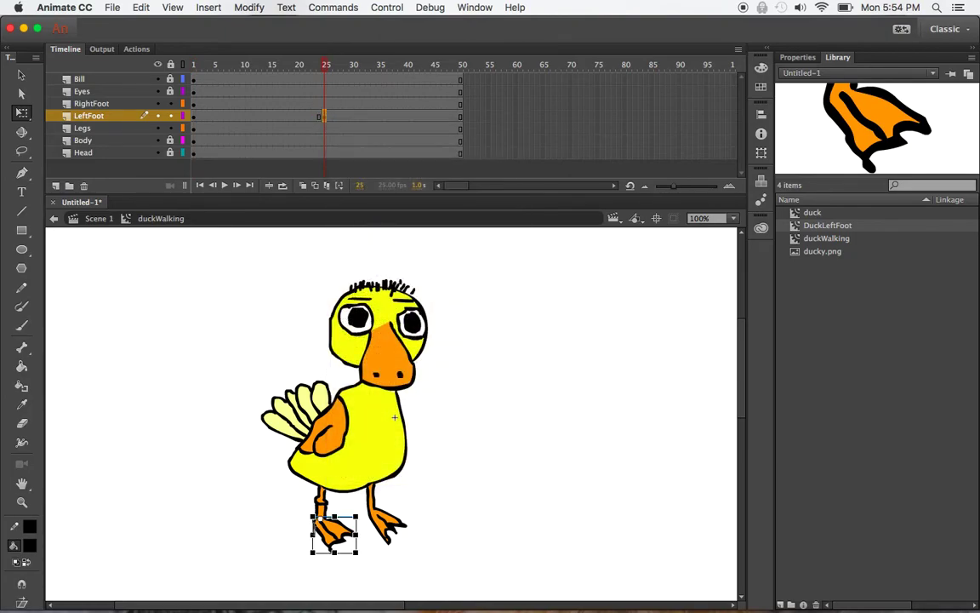
left_click_drag(360, 564, 370, 547)
left_click_drag(370, 547, 372, 551)
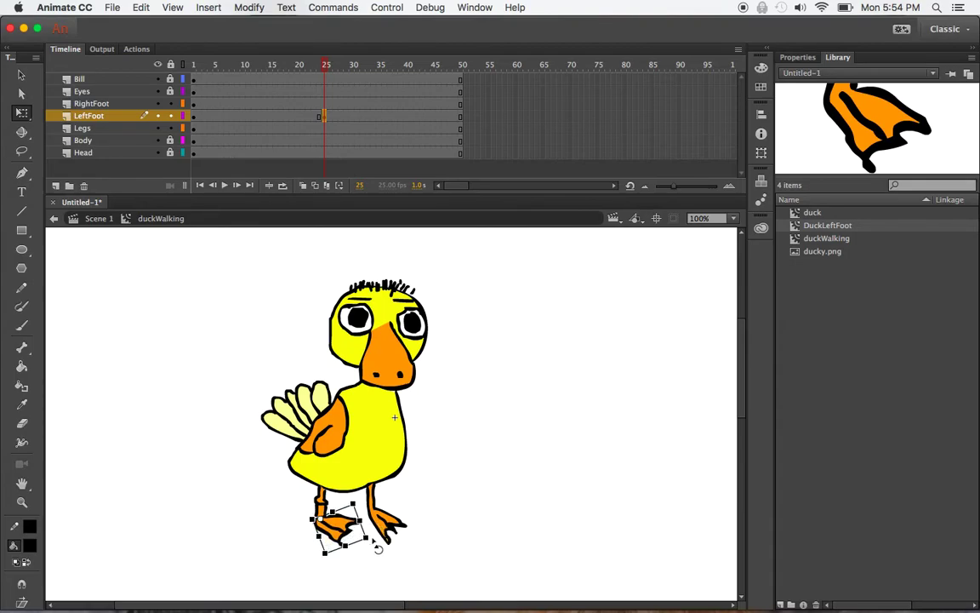
Insert a keyframe at frame 50 of the LeftFoot layer and rotate the foot back down to its starting pose
left_click(460, 117)
right_click(461, 116)
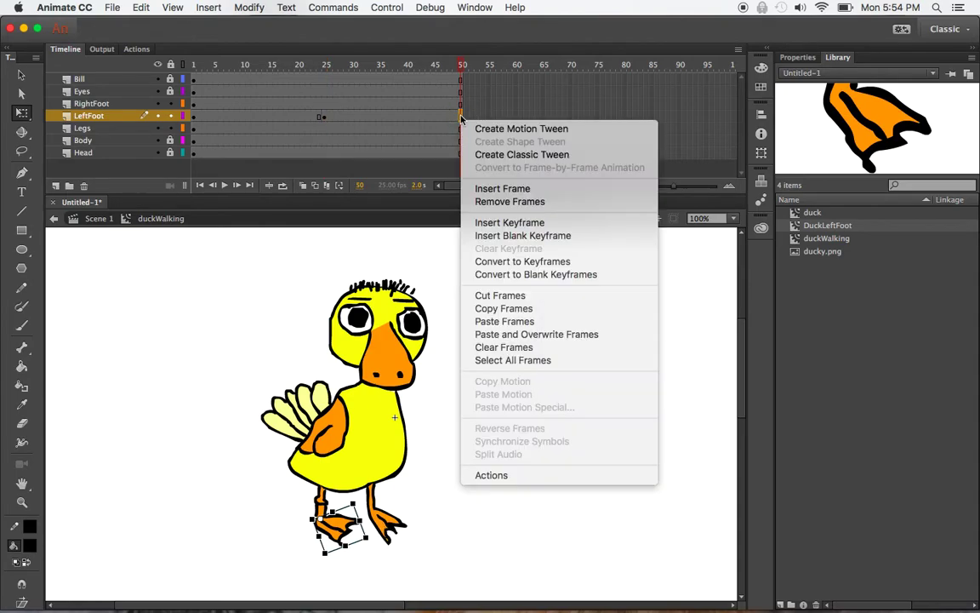
left_click(498, 222)
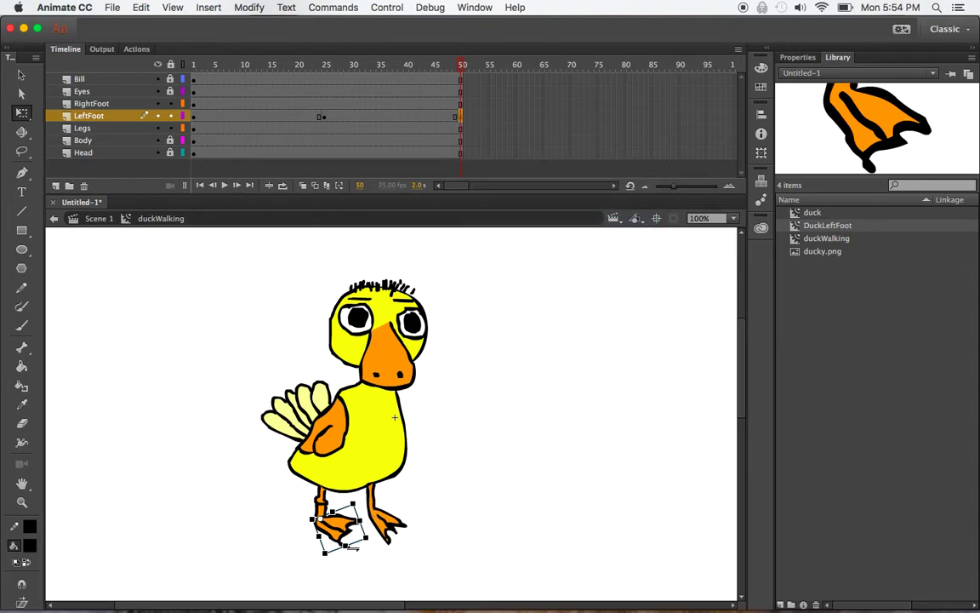
left_click_drag(375, 545, 367, 566)
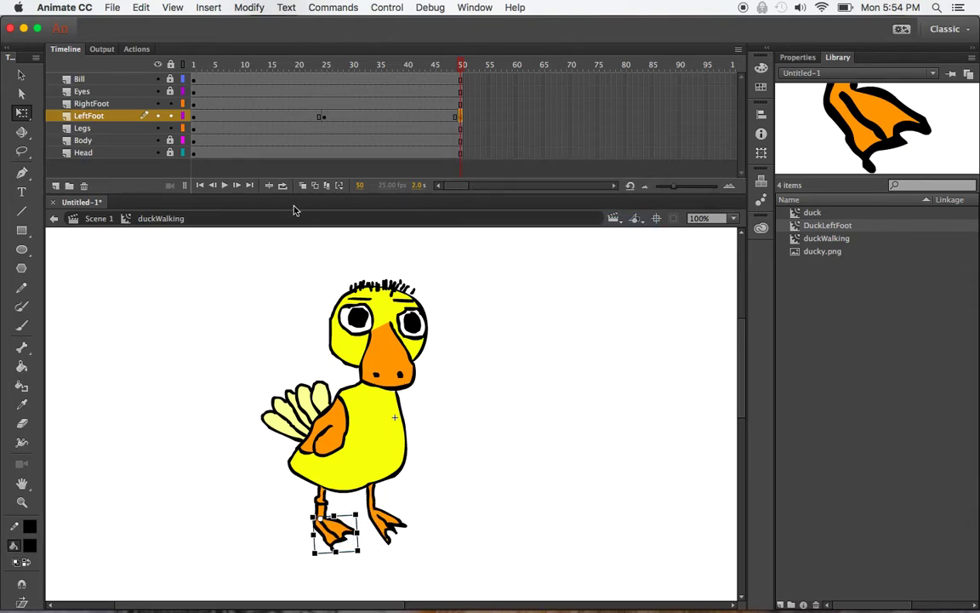
Play the duckWalking clip from frame 1 and inspect how the left foot meets its leg at frame 25
left_click(192, 65)
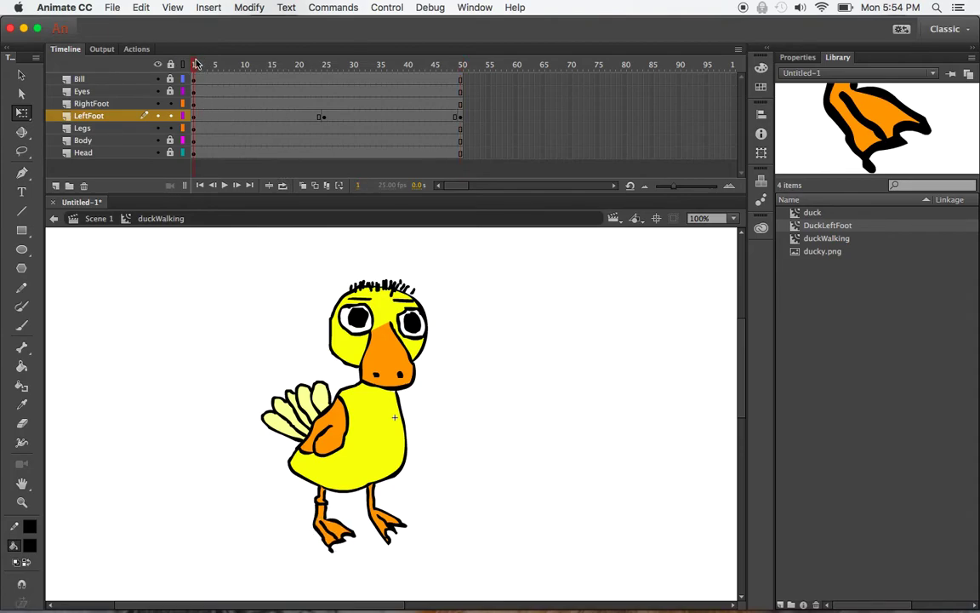
key("Return")
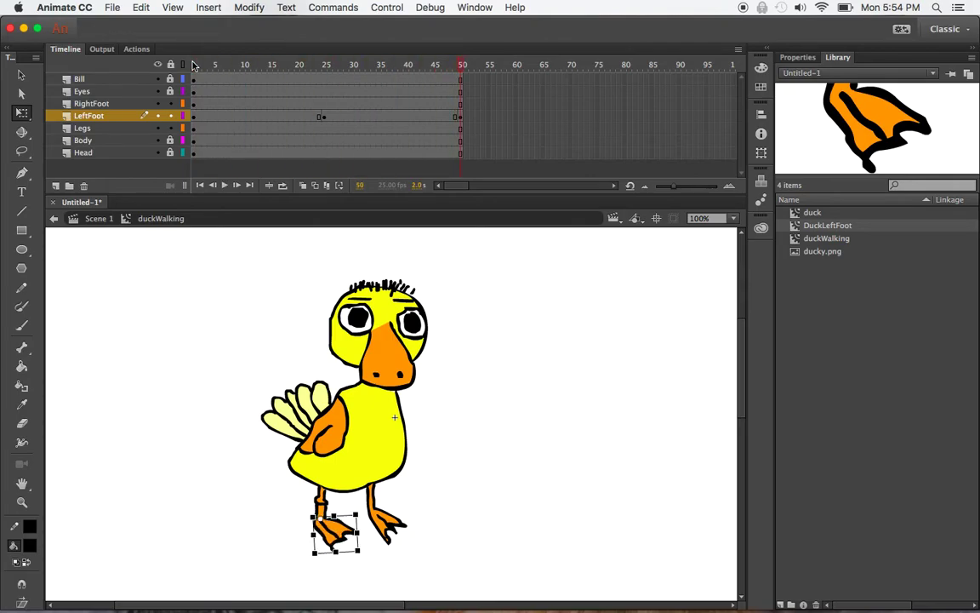
left_click(239, 545)
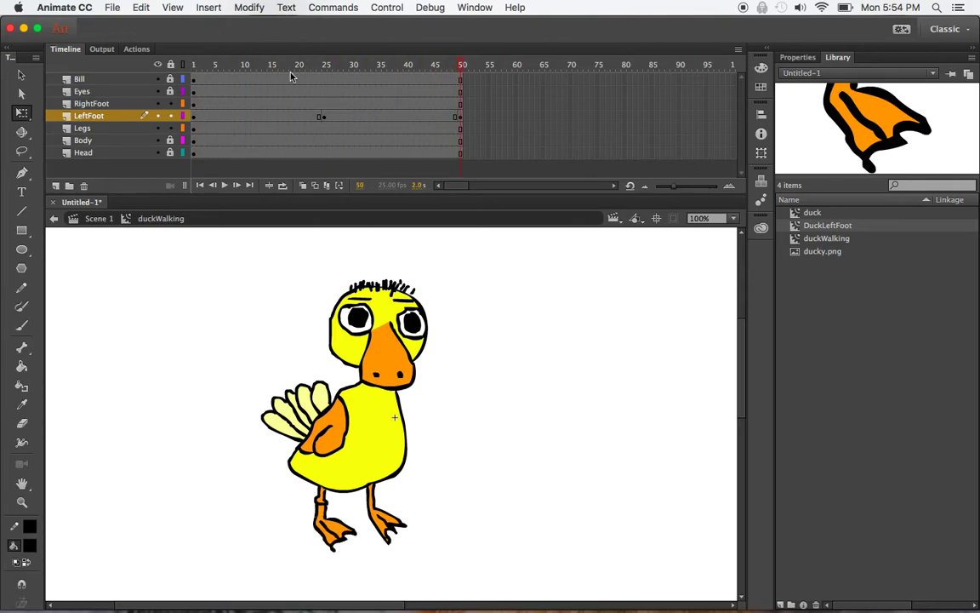
left_click(324, 116)
left_click(474, 440)
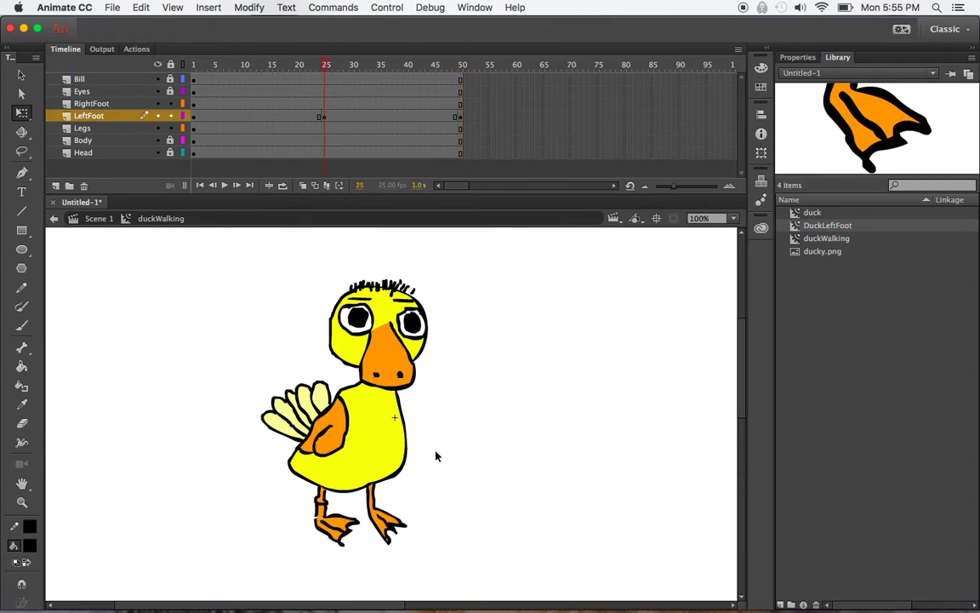
left_click(22, 75)
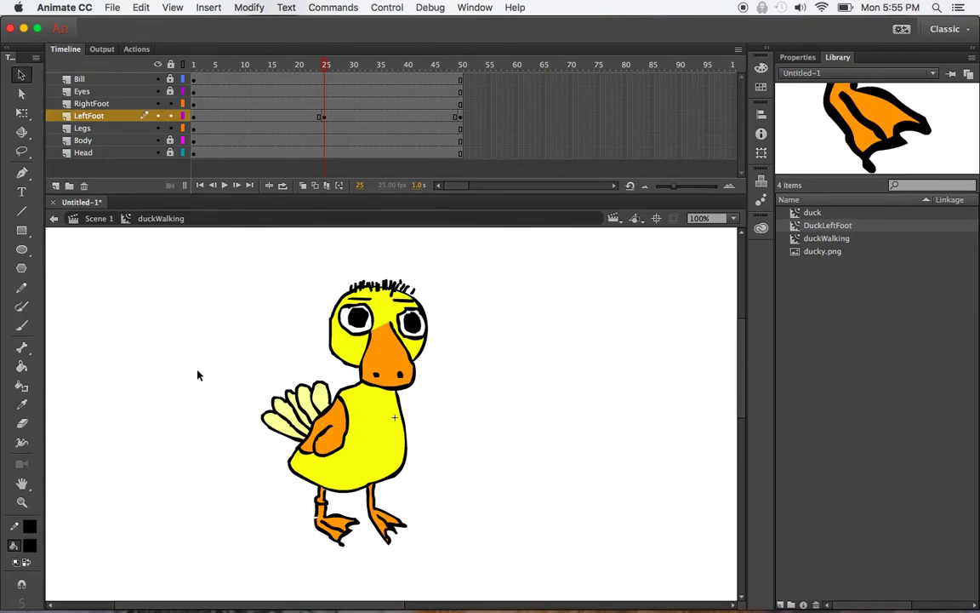
left_click(316, 516)
left_click(318, 518)
left_click(284, 514)
left_click(195, 66)
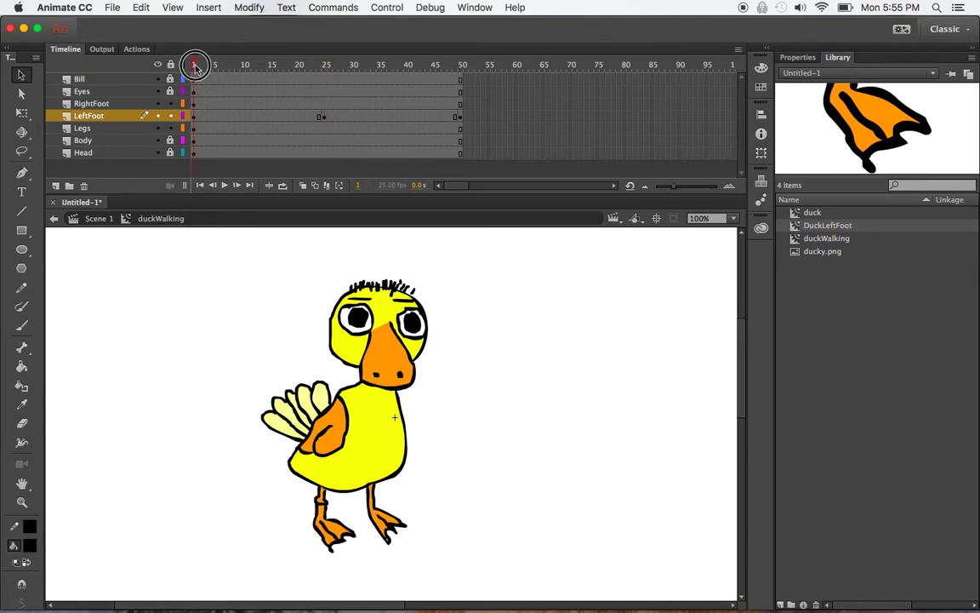
key("Return")
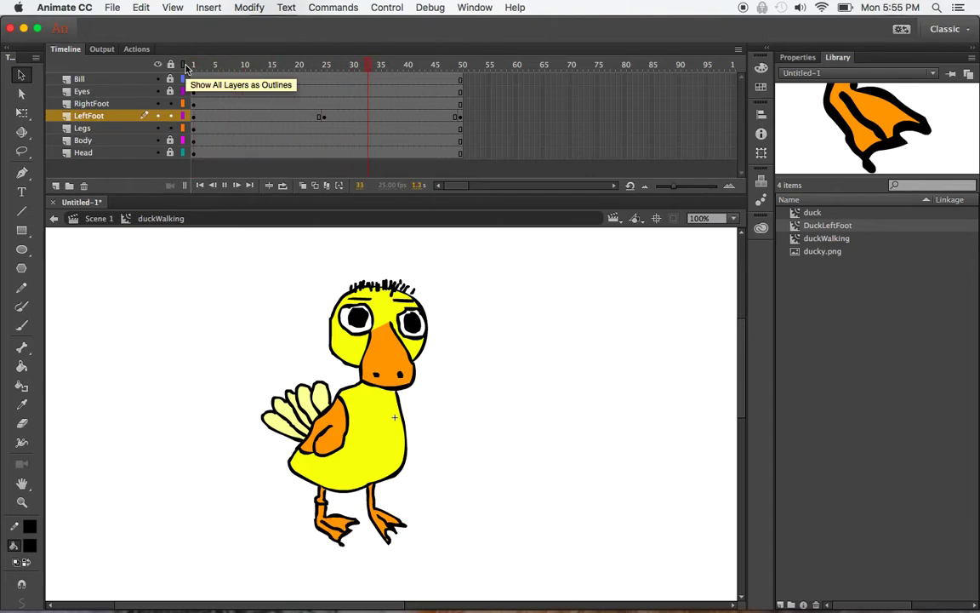
Create classic tweens between frames 1, 25 and 50 of the LeftFoot layer and play the animation from frame 1
right_click(260, 116)
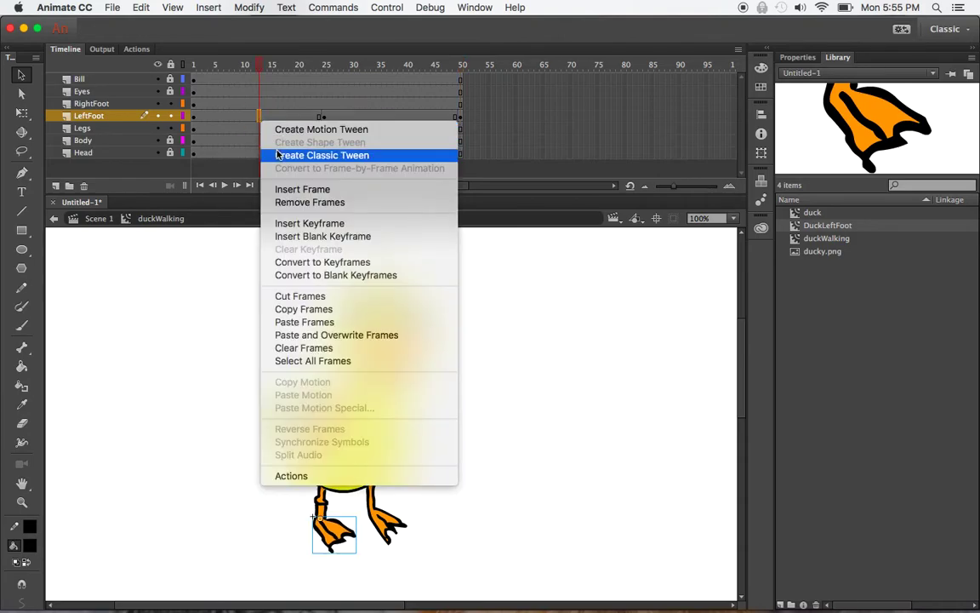
left_click(277, 154)
right_click(406, 116)
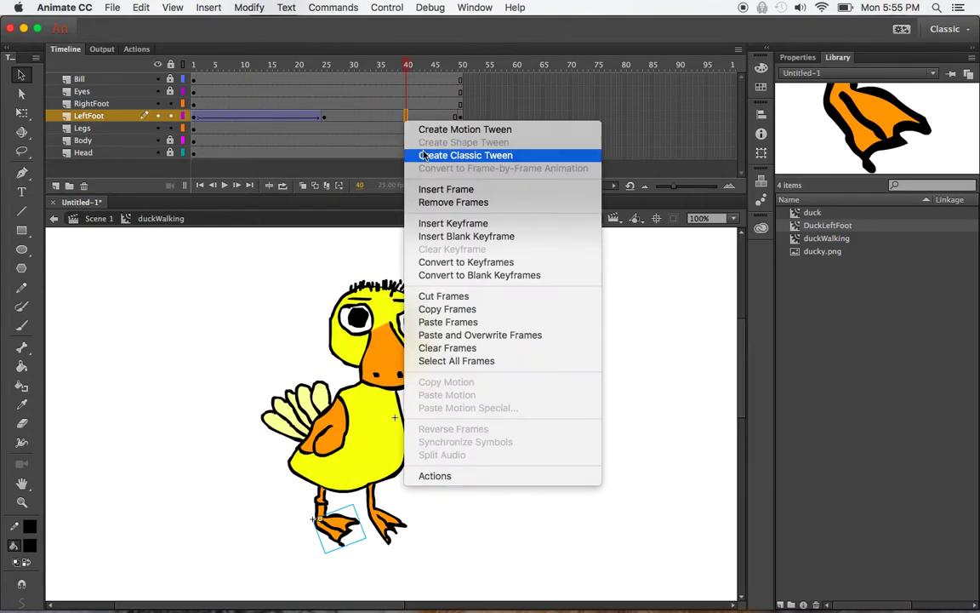
left_click(424, 156)
left_click(192, 66)
key("Return")
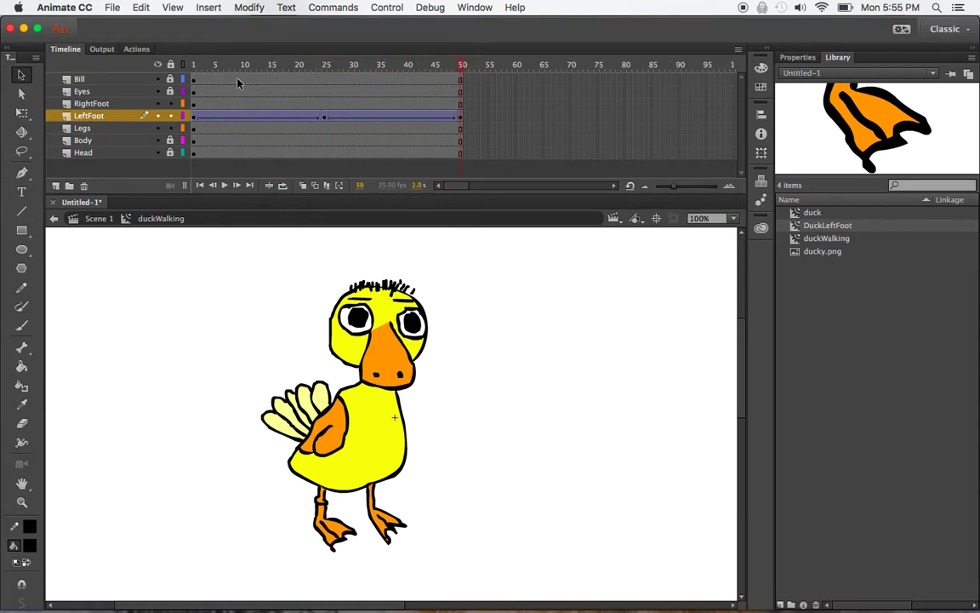
Convert the foot in frame 1 of the RightFoot layer to a Movie Clip symbol named DuckRightFoot
left_click(194, 103)
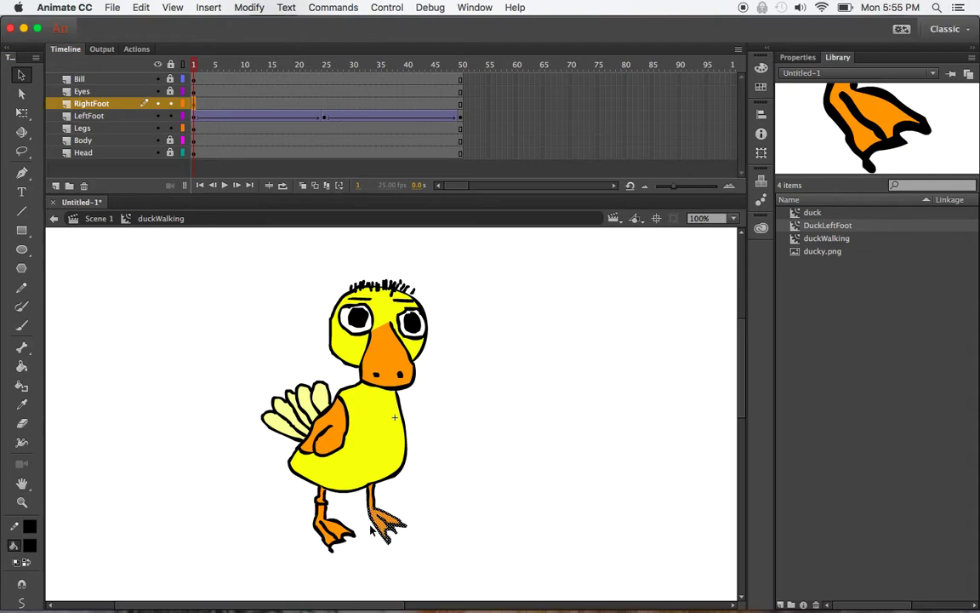
left_click(798, 57)
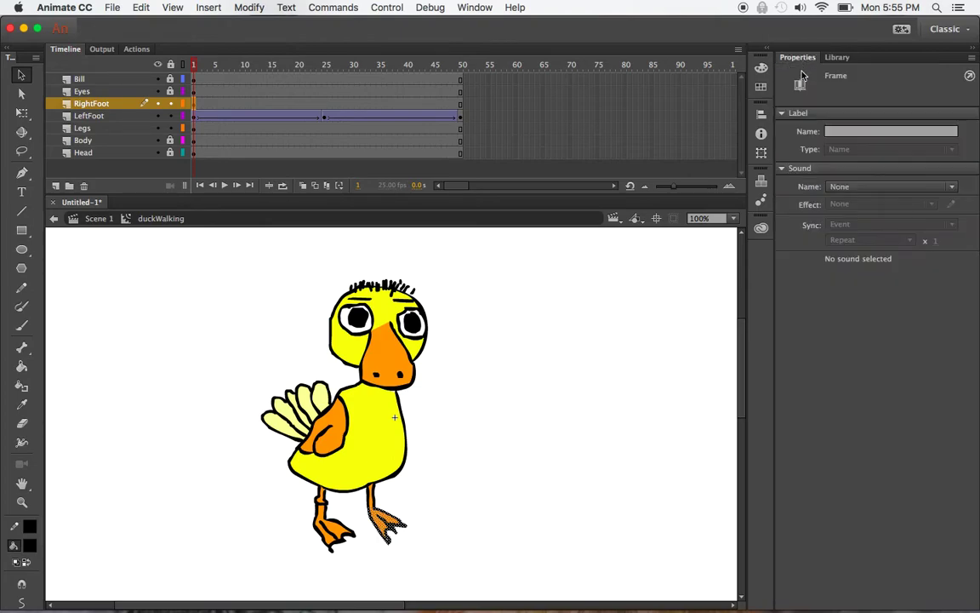
left_click(387, 522)
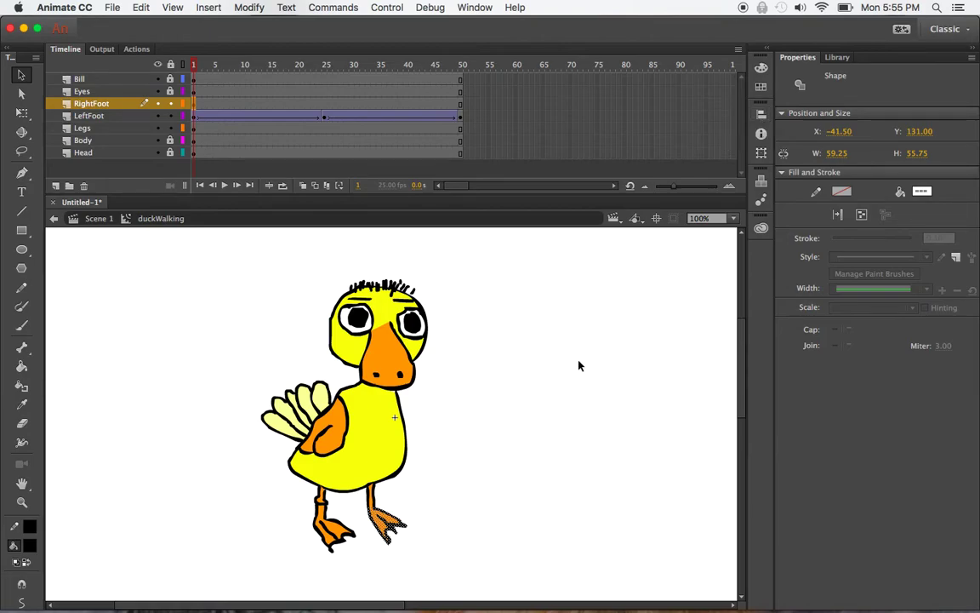
right_click(385, 521)
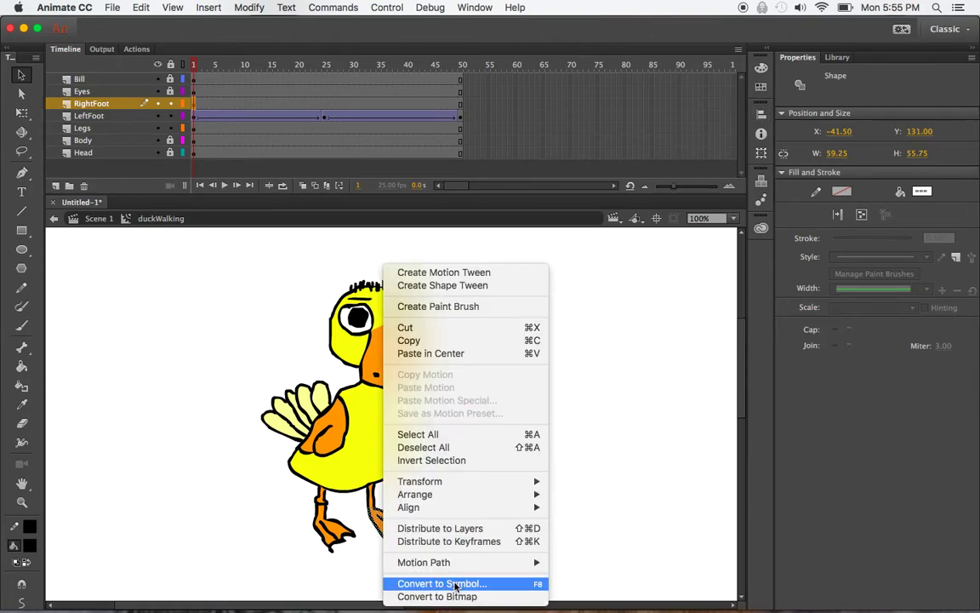
left_click(502, 584)
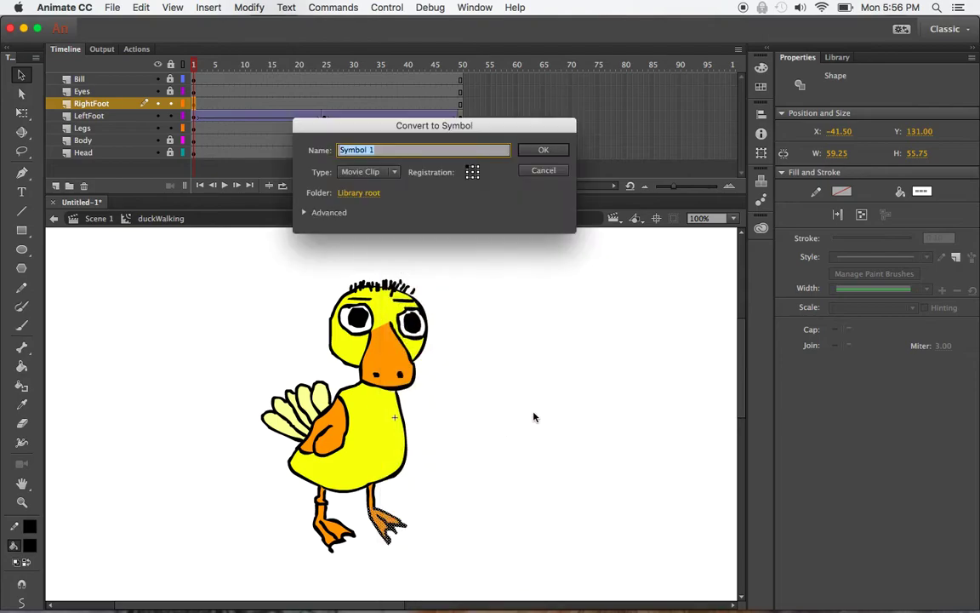
type("DuckRightFoot")
key("Return")
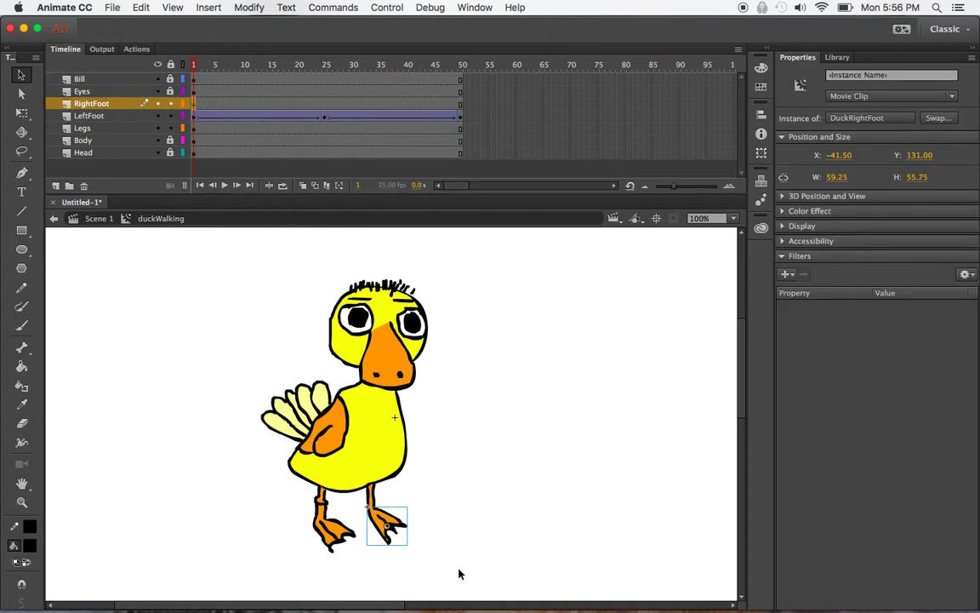
Move the right foot's transformation point to its ankle and insert keyframes at frames 50 and 25 of the RightFoot layer
left_click(22, 112)
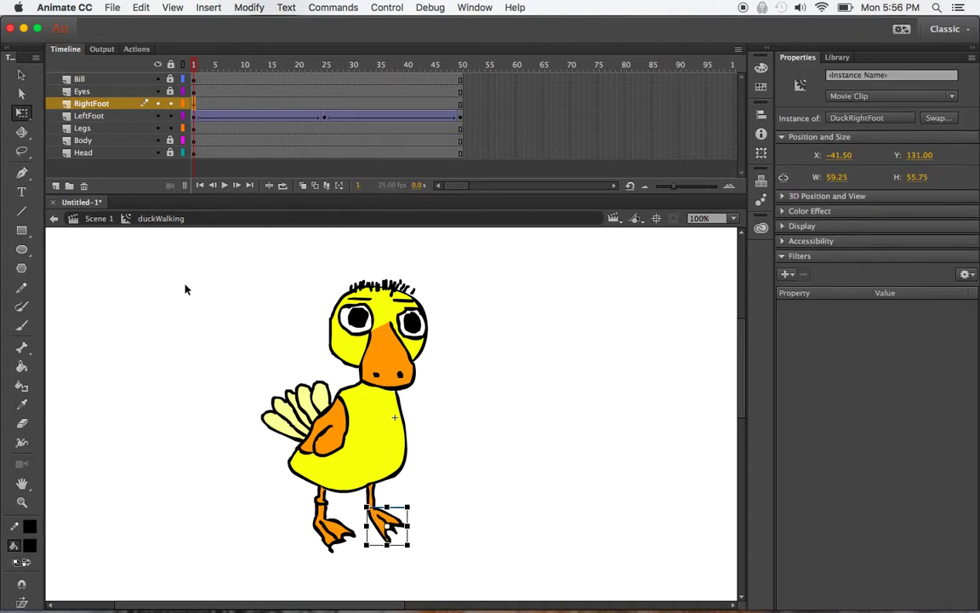
left_click_drag(388, 526, 372, 507)
left_click(461, 104)
right_click(461, 103)
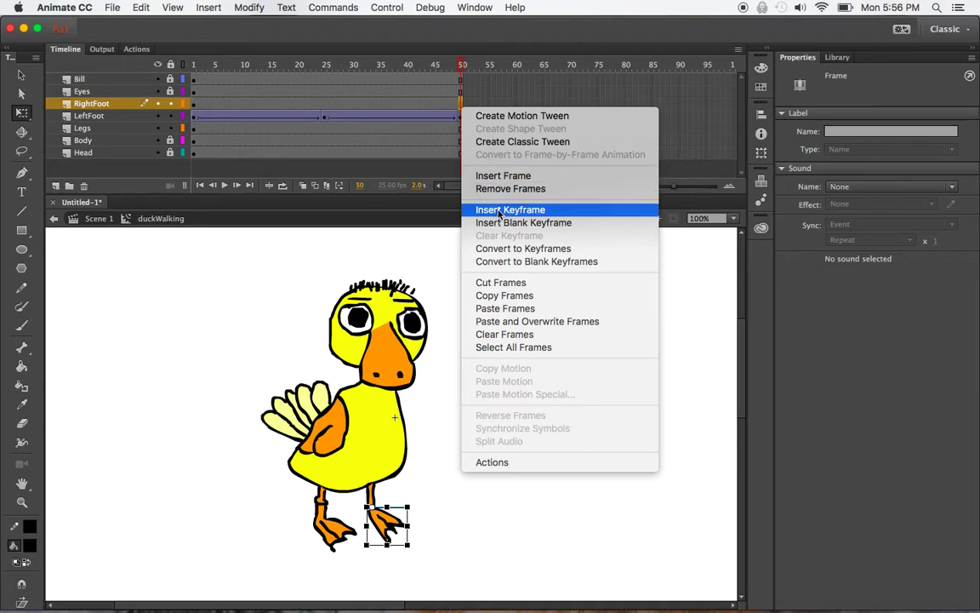
left_click(499, 211)
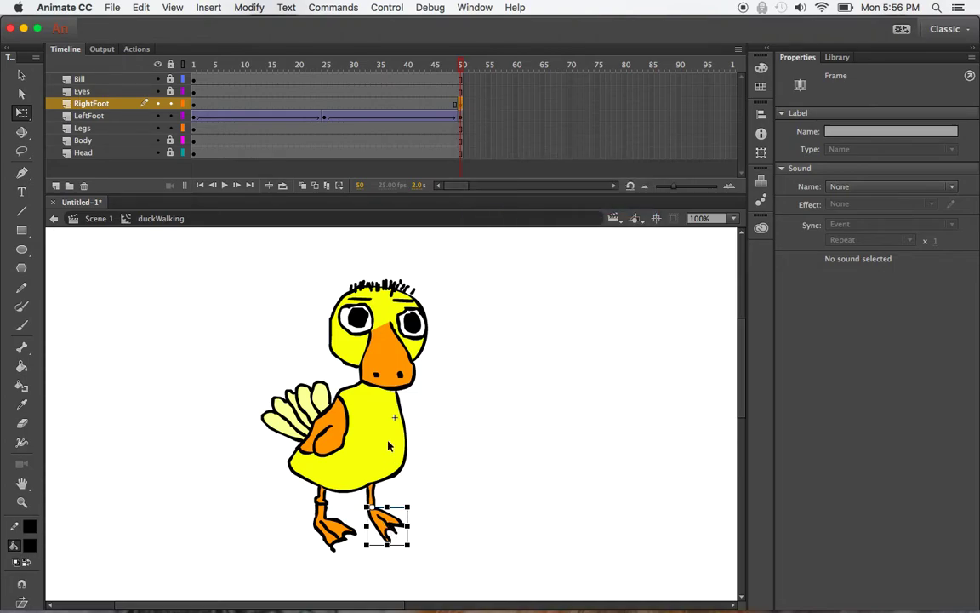
left_click(325, 104)
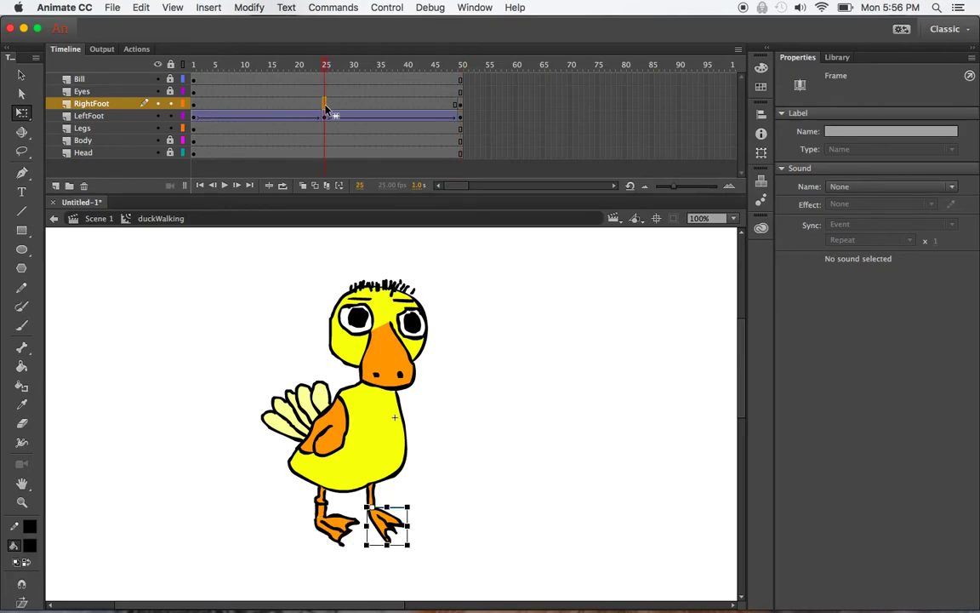
right_click(325, 104)
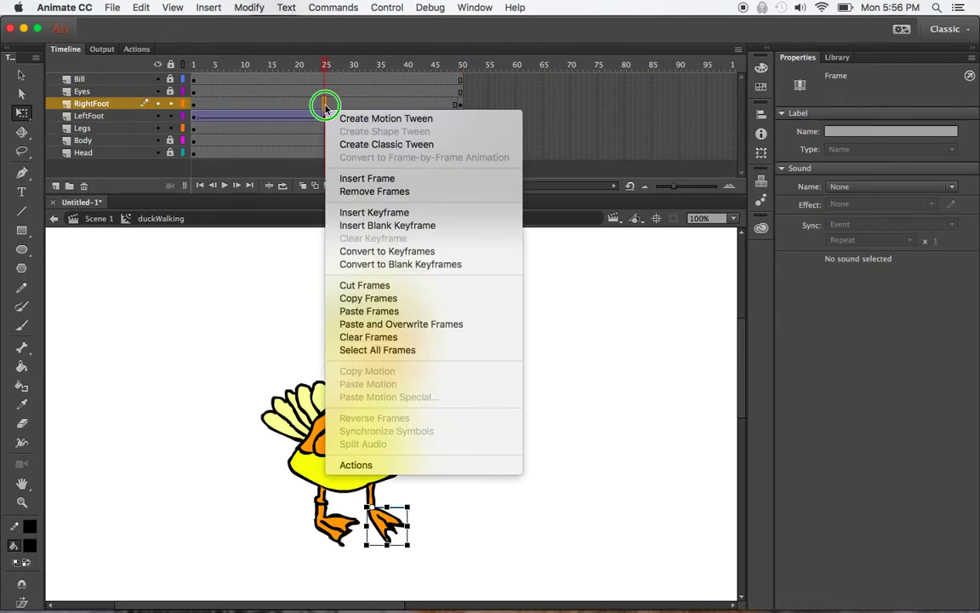
left_click(357, 212)
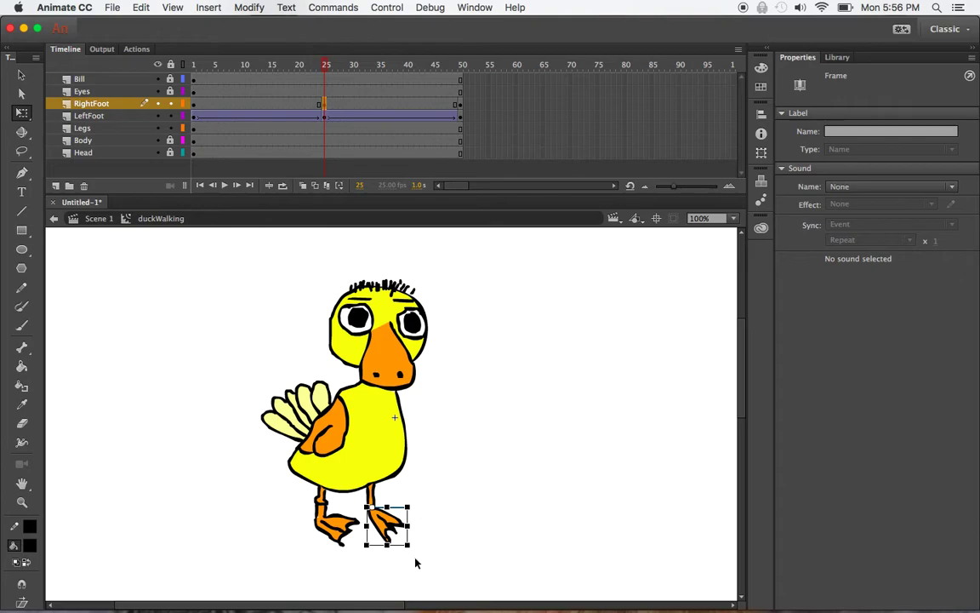
Rotate the right foot upward at frame 25 and create classic tweens between frames 1, 25 and 50 of the RightFoot layer
left_click_drag(420, 560, 426, 550)
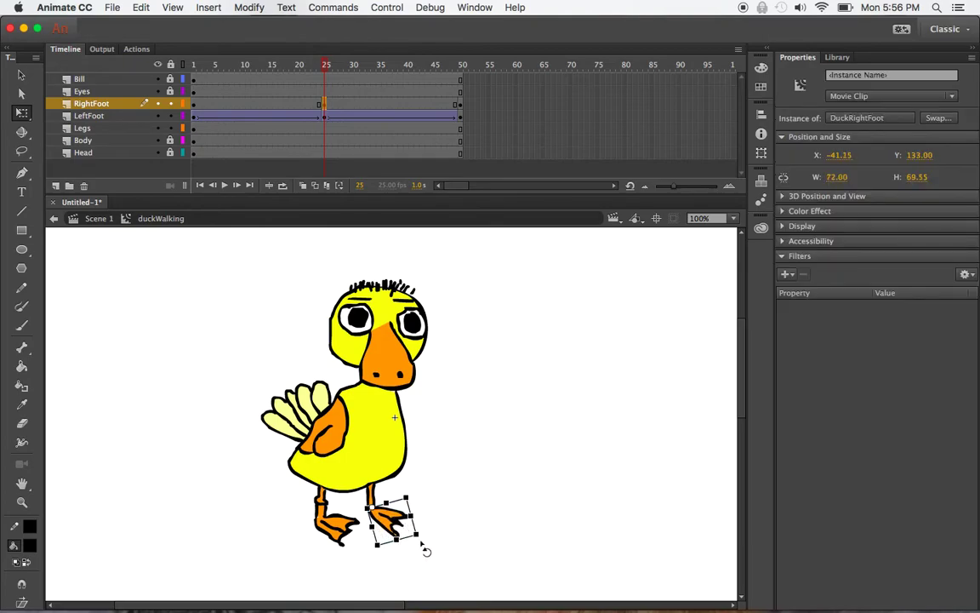
left_click(460, 104)
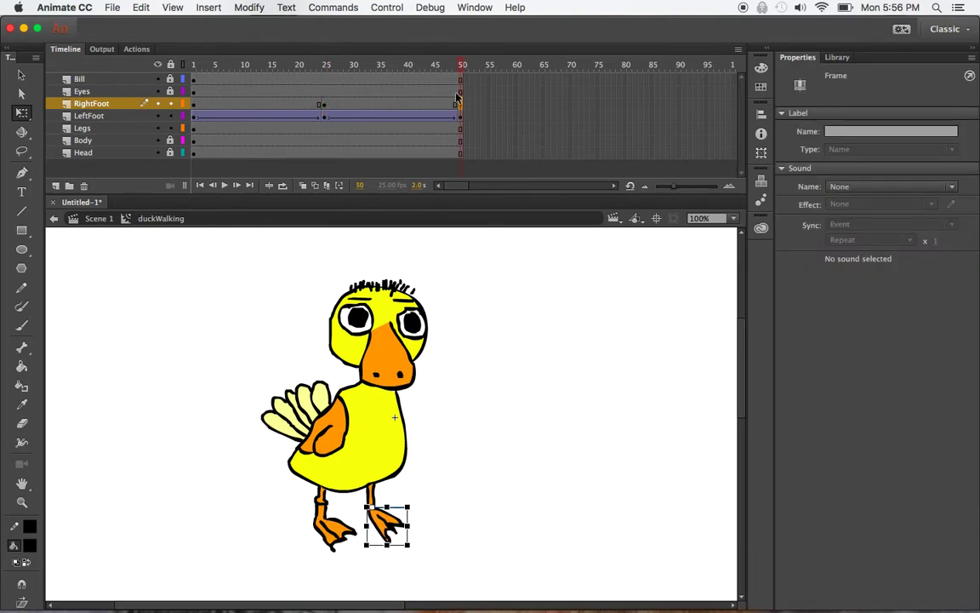
left_click(289, 66)
left_click_drag(289, 65, 199, 65)
right_click(234, 108)
left_click(306, 143)
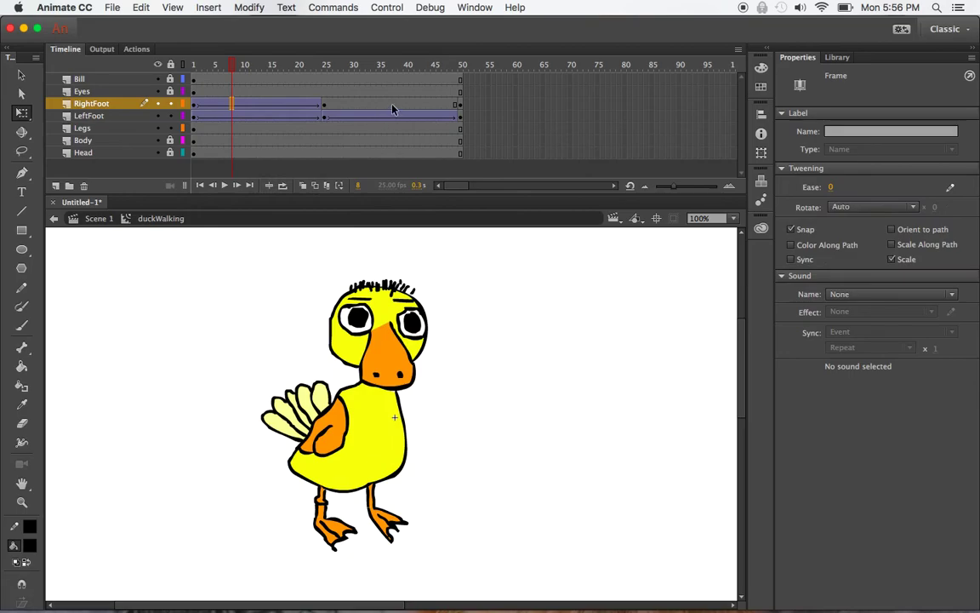
right_click(392, 109)
left_click(399, 149)
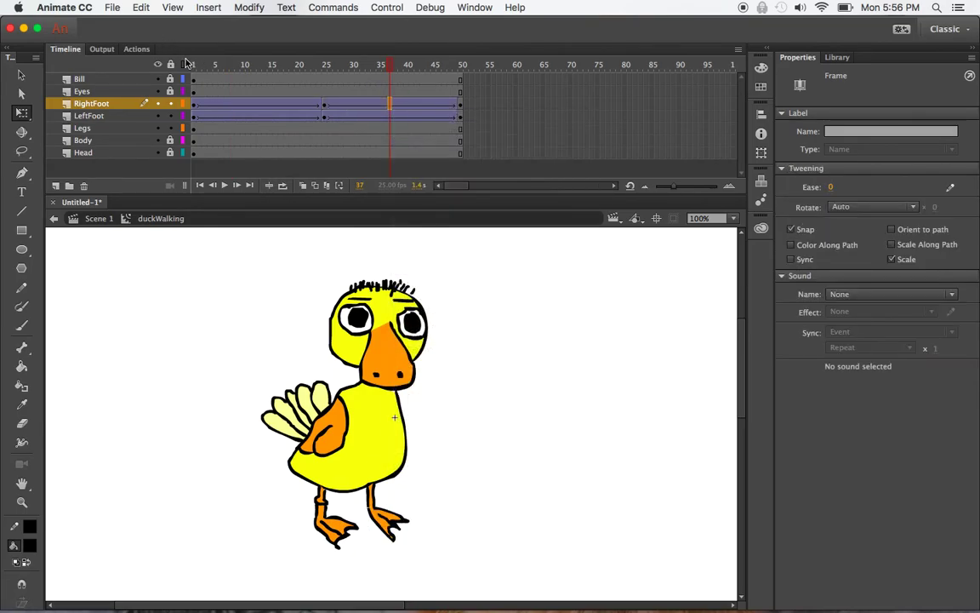
Play the duckWalking clip from frame 1 to review how both feet move
left_click(197, 67)
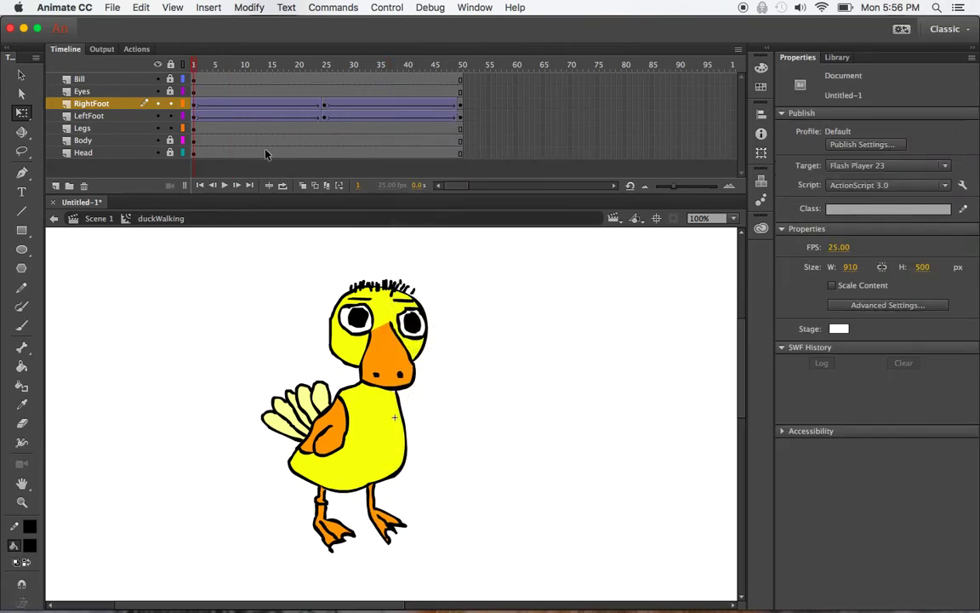
key("Return")
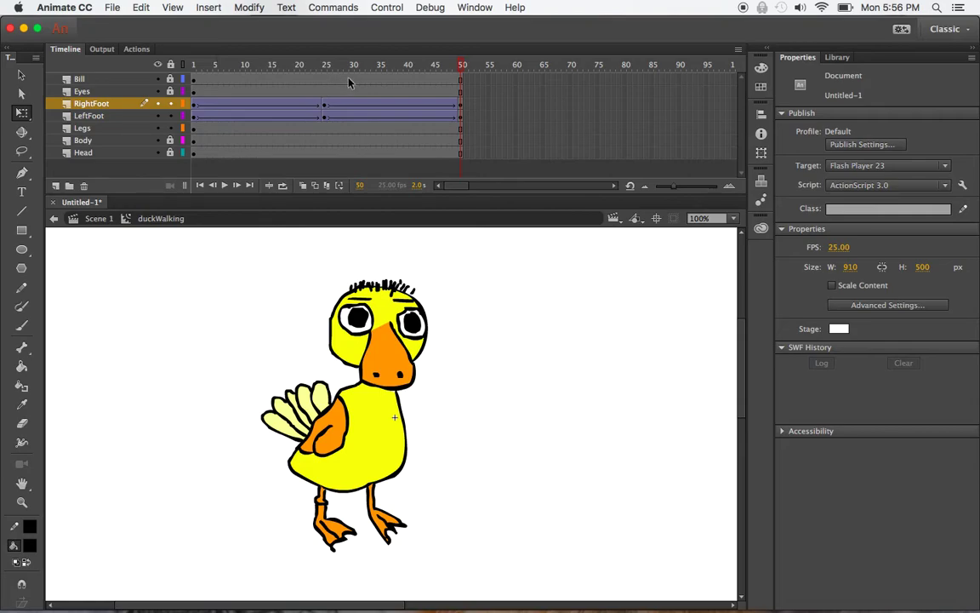
left_click(195, 66)
key("Return")
Rotate the right foot downward at frame 25 of the RightFoot layer and play the clip from frame 1
left_click(195, 104)
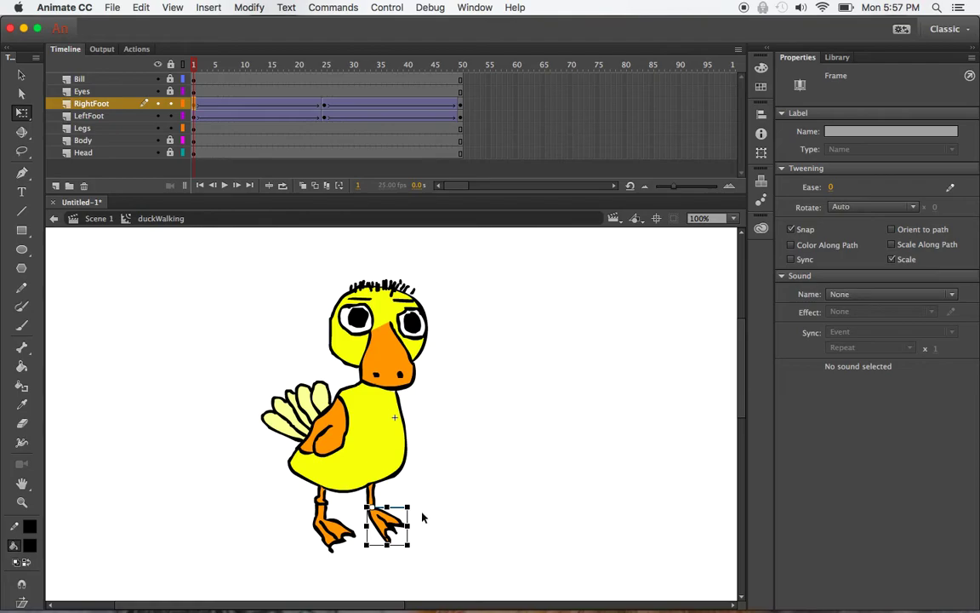
left_click(325, 104)
left_click_drag(427, 551, 402, 557)
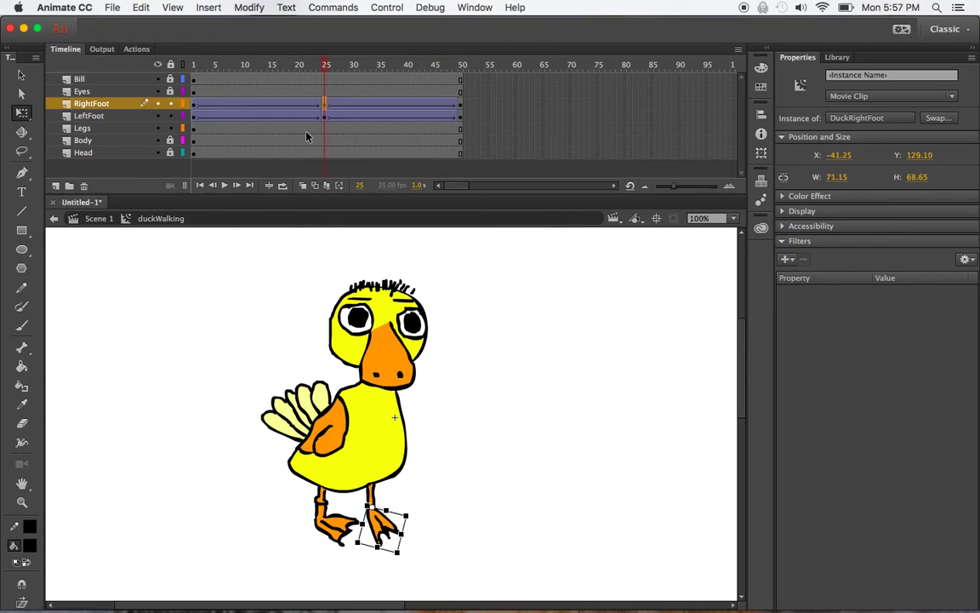
left_click(196, 64)
key("Return")
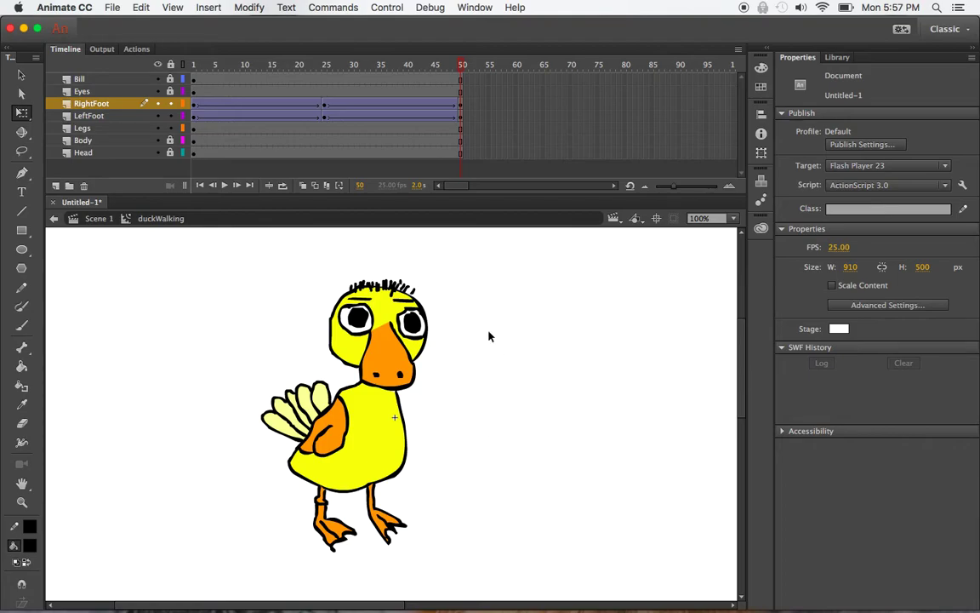
Replay the duckWalking clip from frame 1 and return to Scene 1
left_click(197, 70)
left_click_drag(197, 70, 193, 67)
key("Return")
left_click(97, 220)
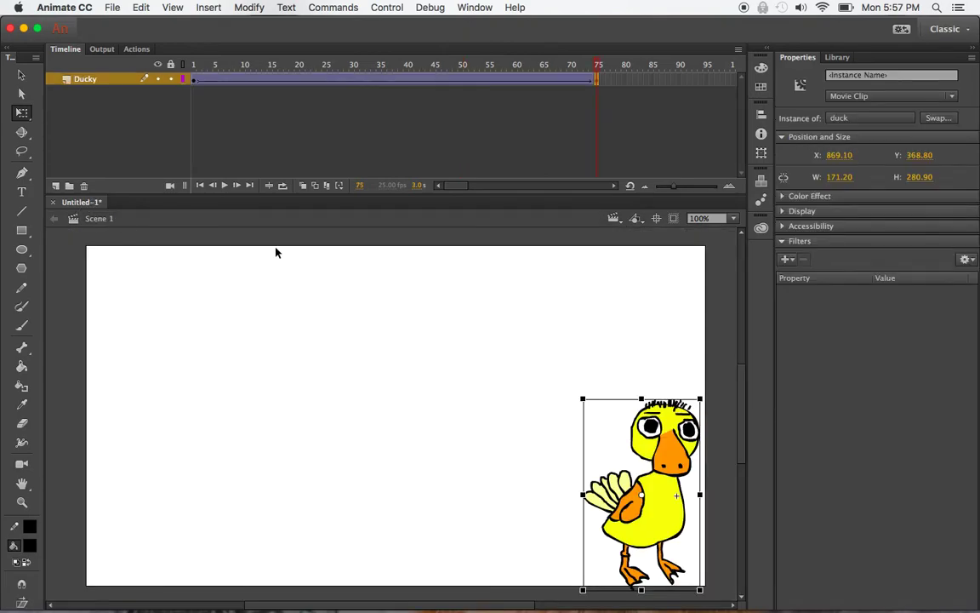
Try placing a duckWalking instance beside the duck at frame 75 of the Ducky layer and play the timeline
left_click(837, 57)
left_click(816, 251)
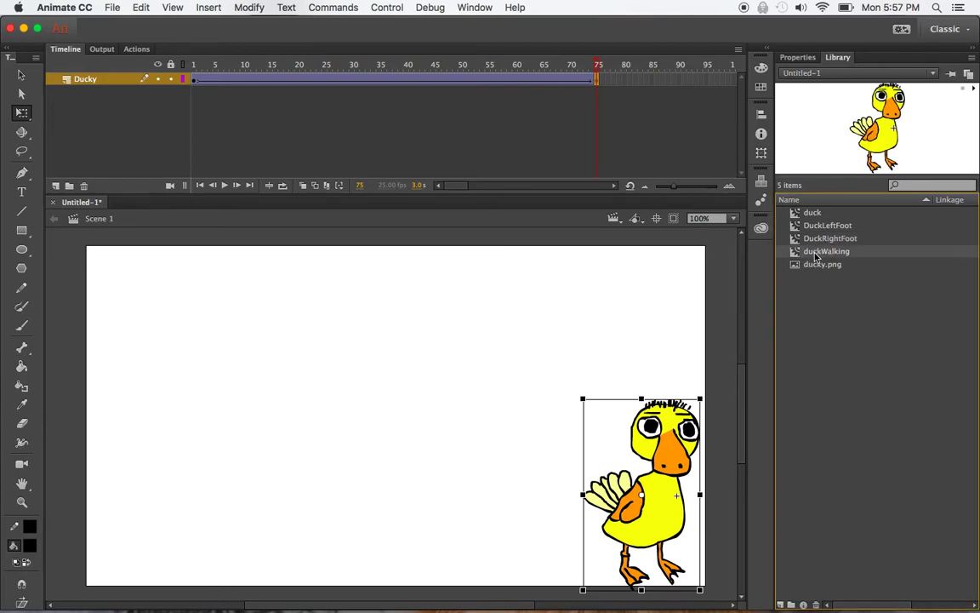
left_click_drag(794, 255, 315, 485)
left_click_drag(347, 430, 357, 398)
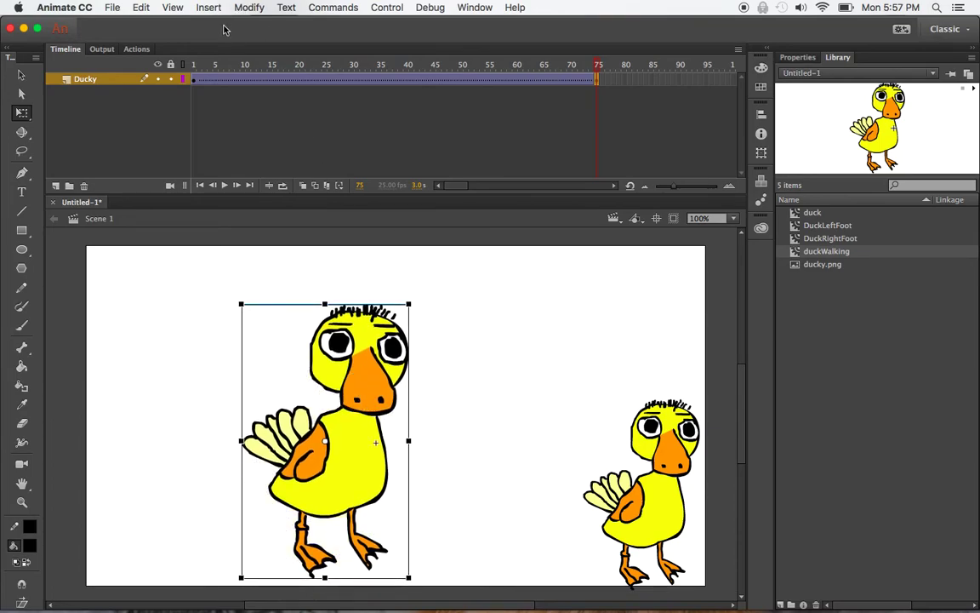
left_click(194, 66)
key("Return")
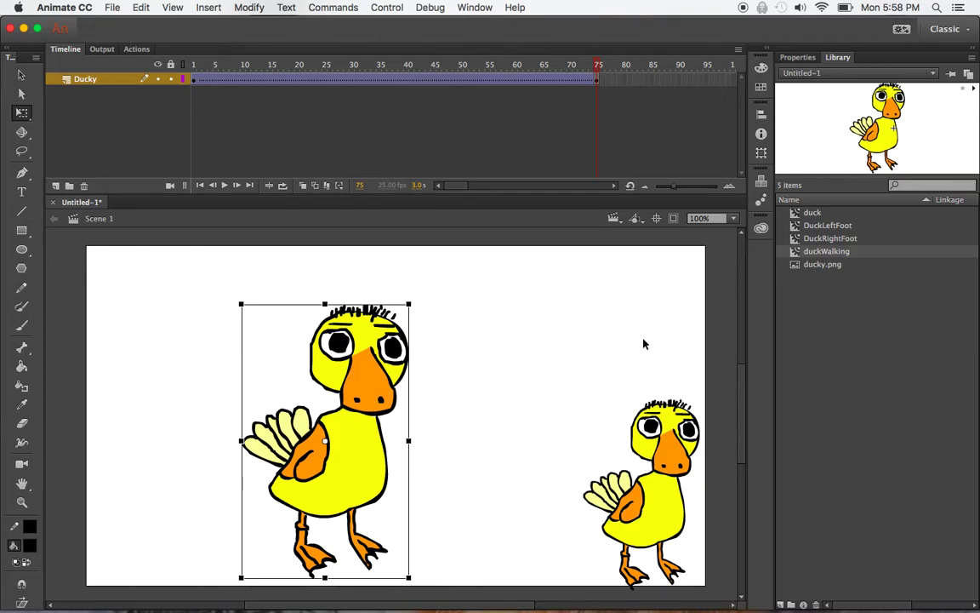
key("shift+comma")
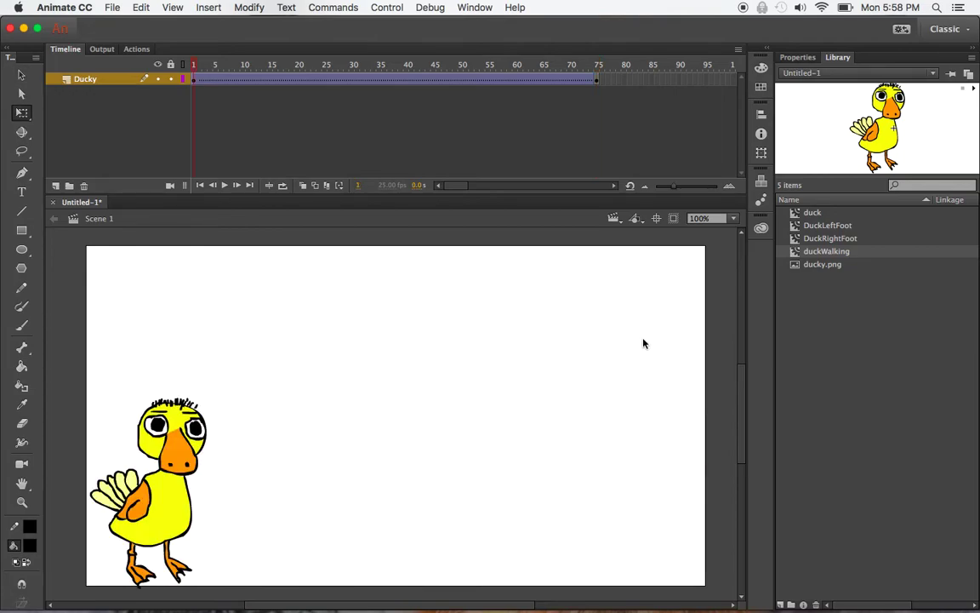
key("shift+period")
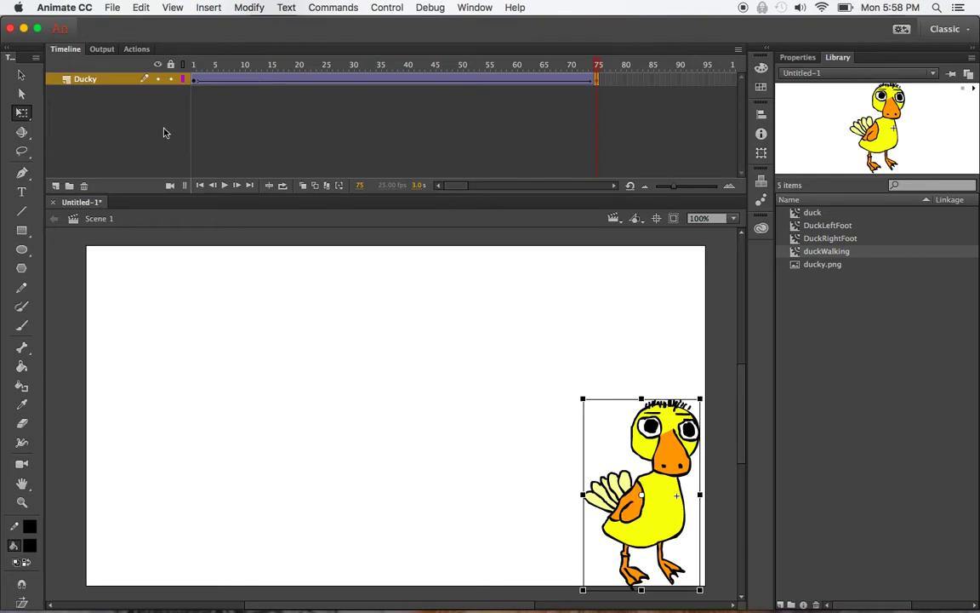
Add a new layer above Ducky, place a duckWalking instance mid-stage in its frame 1, and play the timeline
left_click(56, 186)
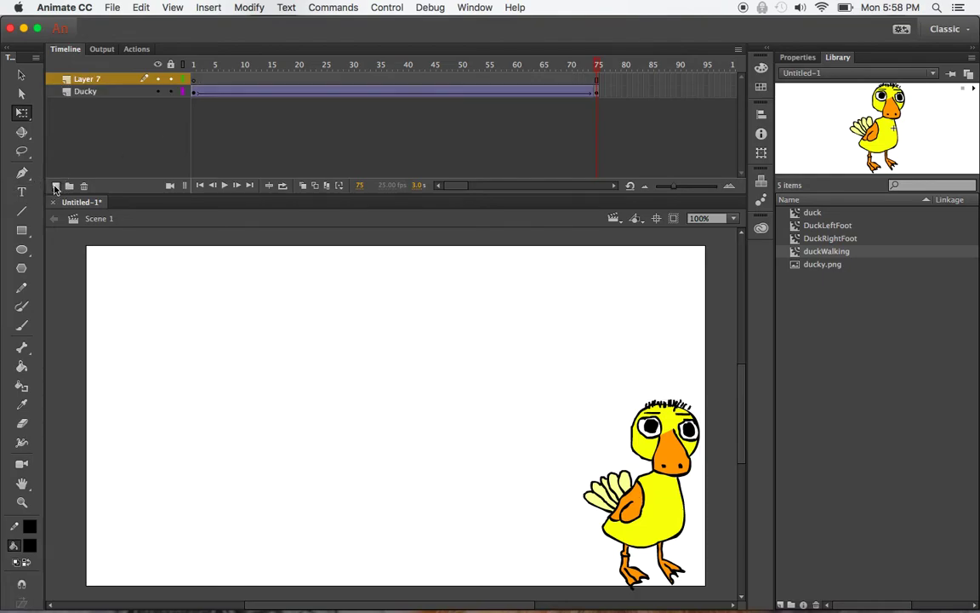
left_click(195, 81)
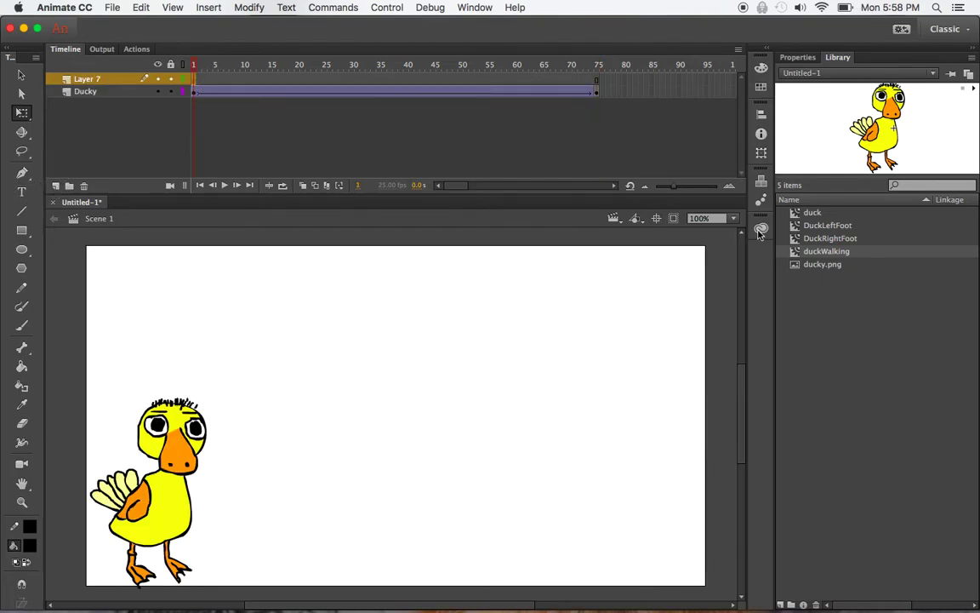
left_click(794, 252)
left_click_drag(793, 252, 413, 416)
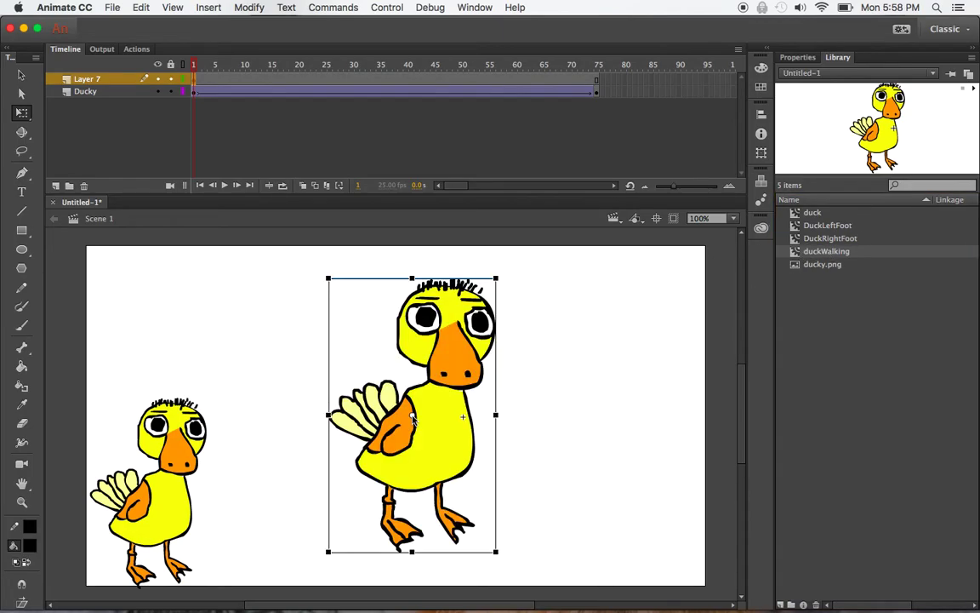
key("Return")
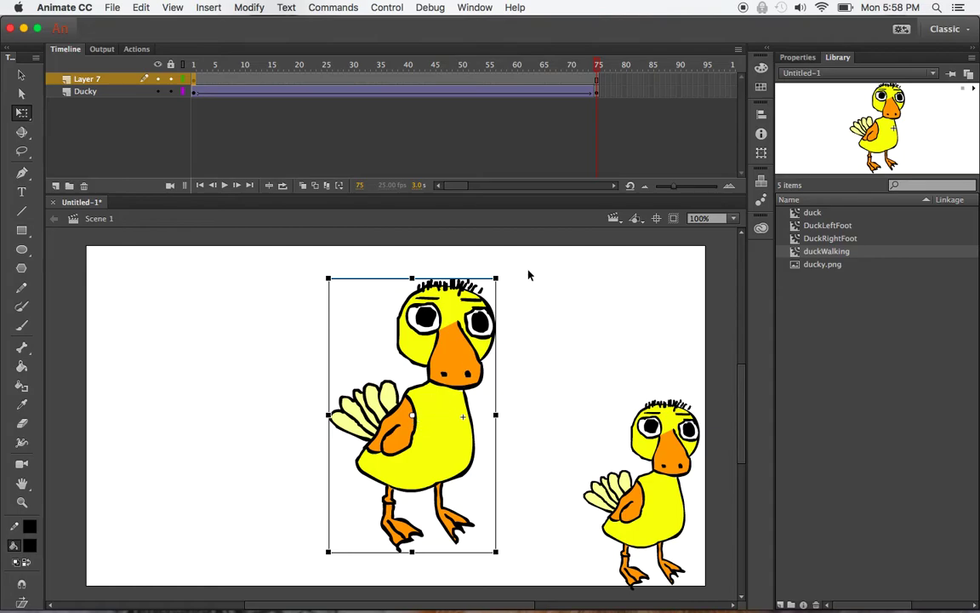
Test the movie in Animate to watch the duckWalking instance, and close the preview window
left_click(387, 8)
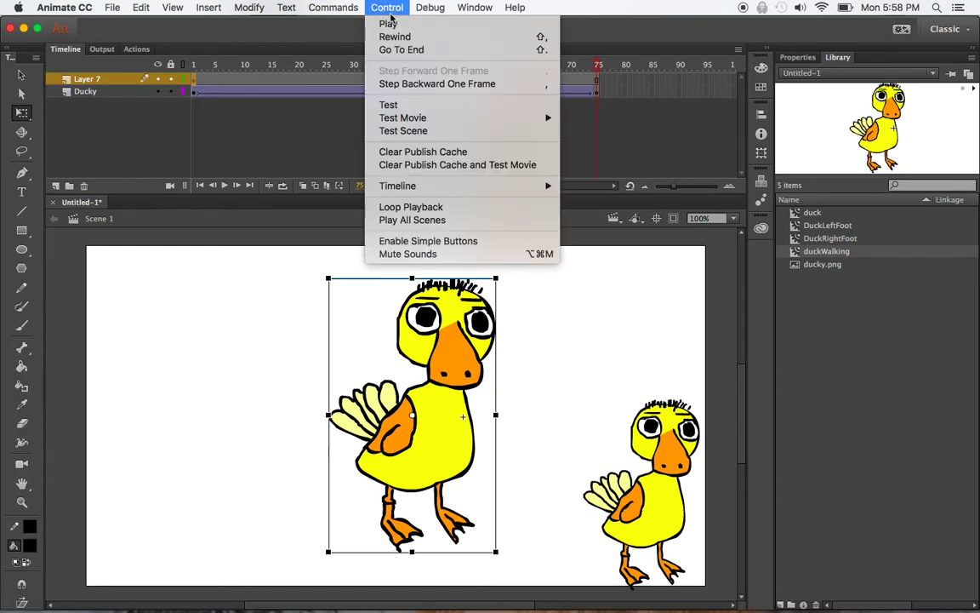
mouse_move(379, 117)
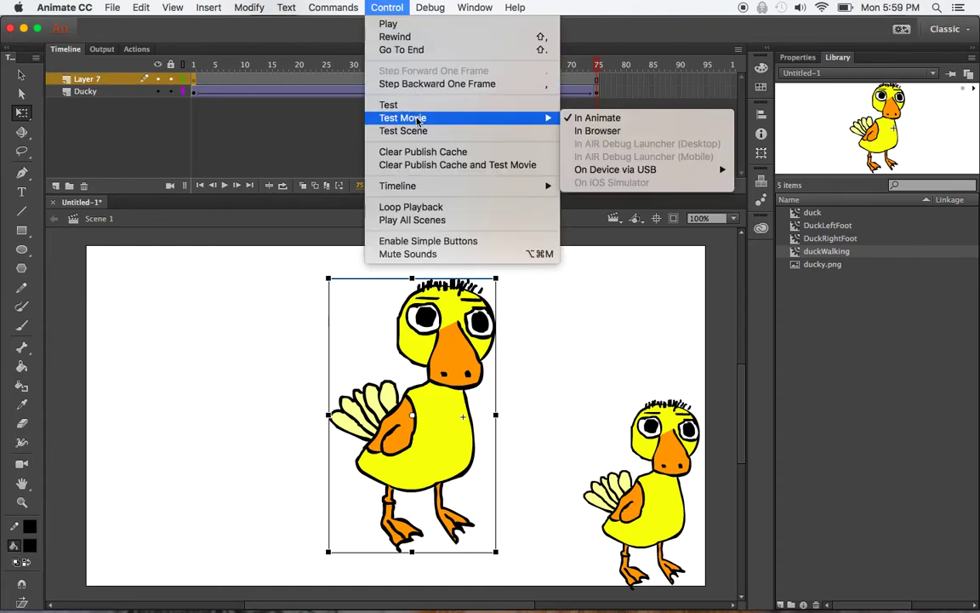
left_click(618, 118)
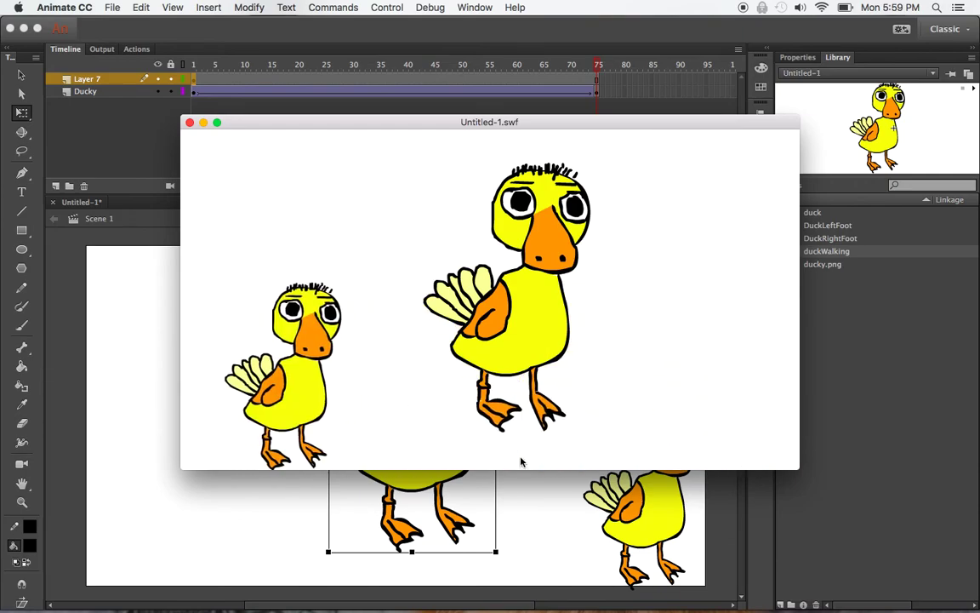
left_click(190, 123)
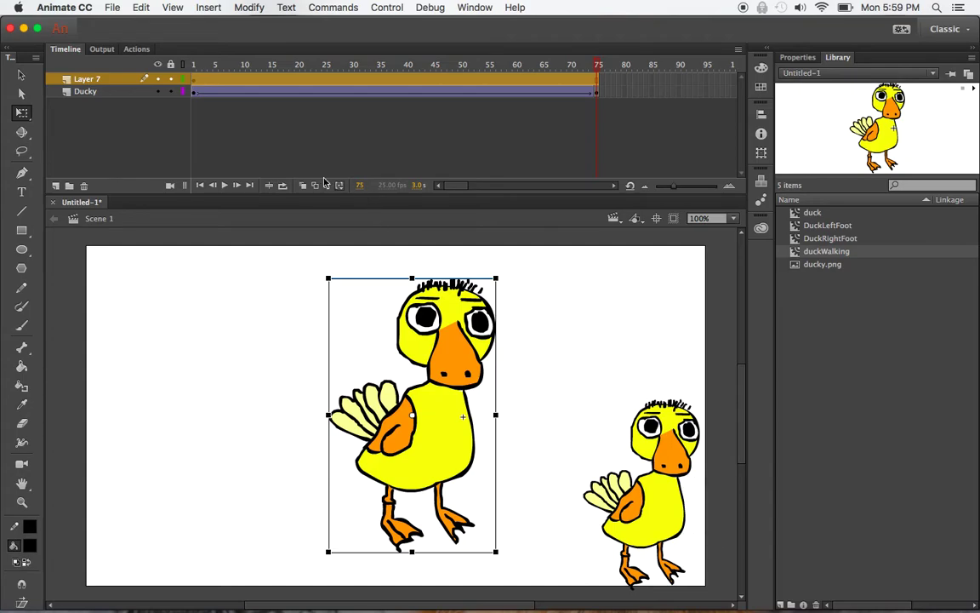
Delete Layer 7, test the movie with only the Ducky layer, and close the preview window
left_click(90, 68)
left_click(83, 186)
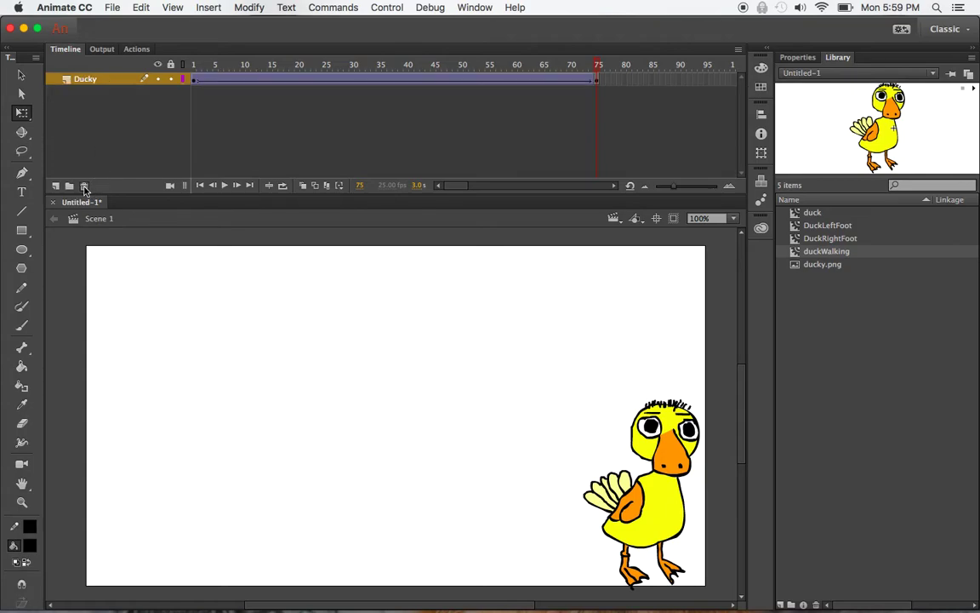
left_click(199, 68)
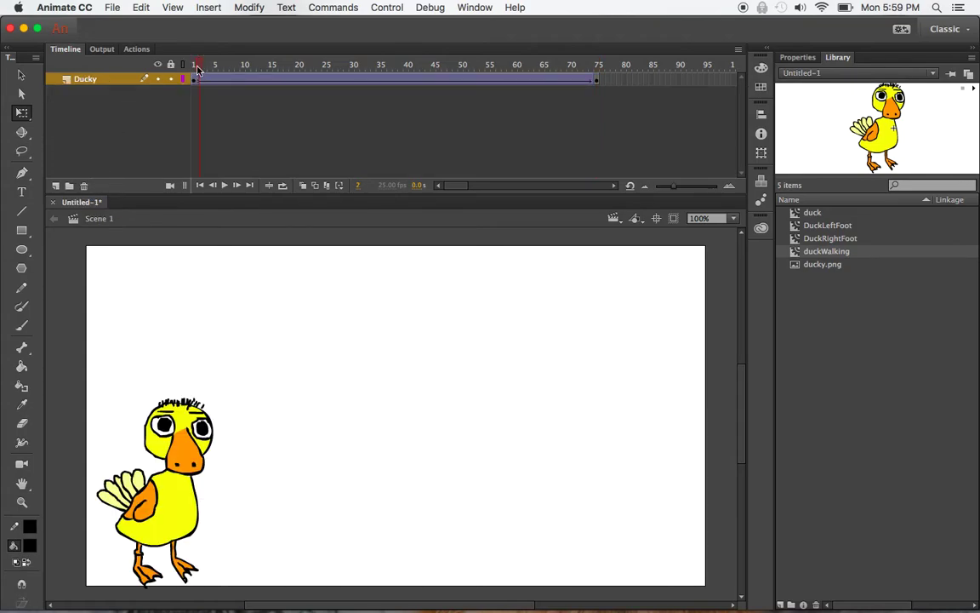
key("super+Return")
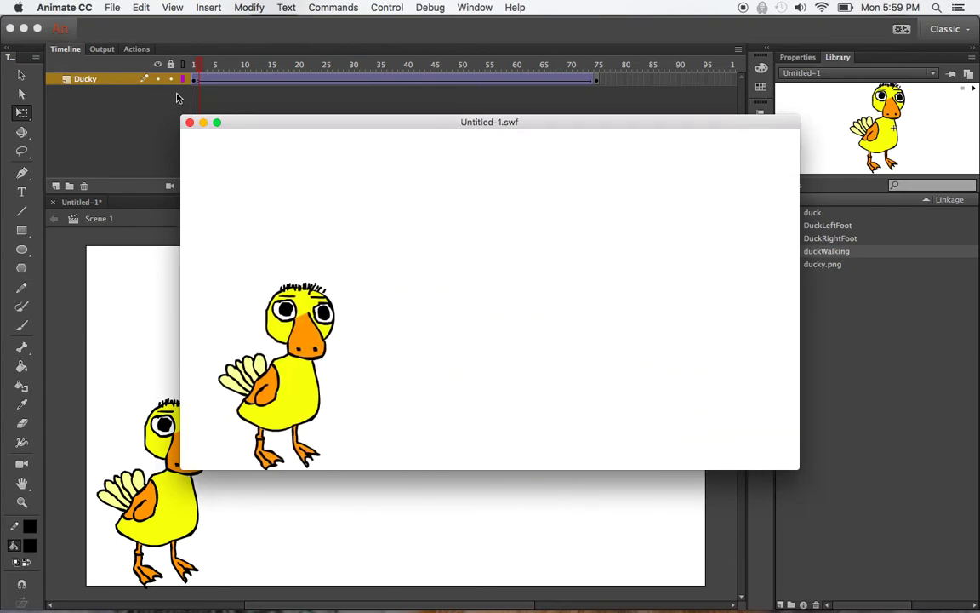
left_click(190, 123)
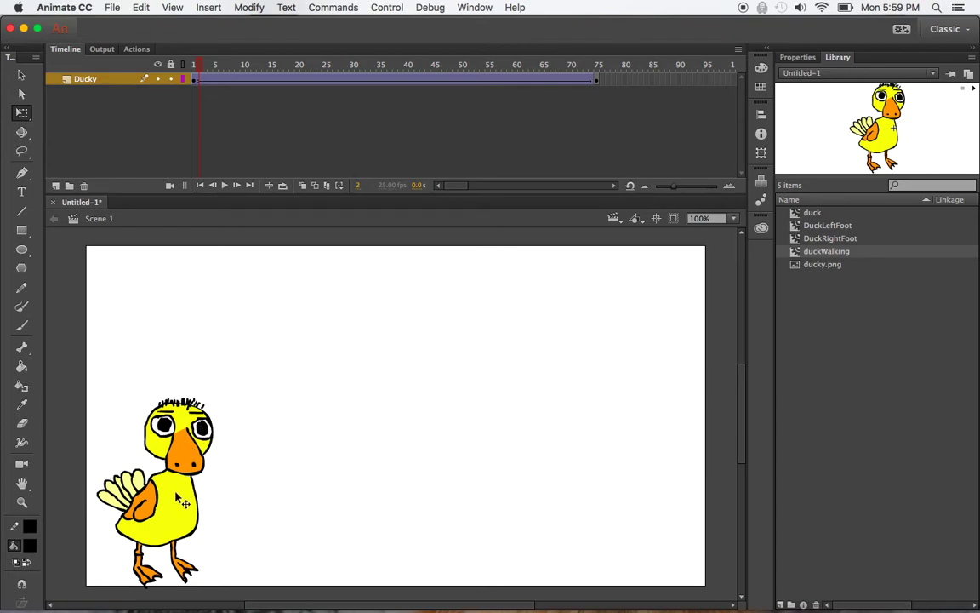
Select the duck in frame 1 of the Ducky layer and examine which symbol it is an instance of
left_click(194, 80)
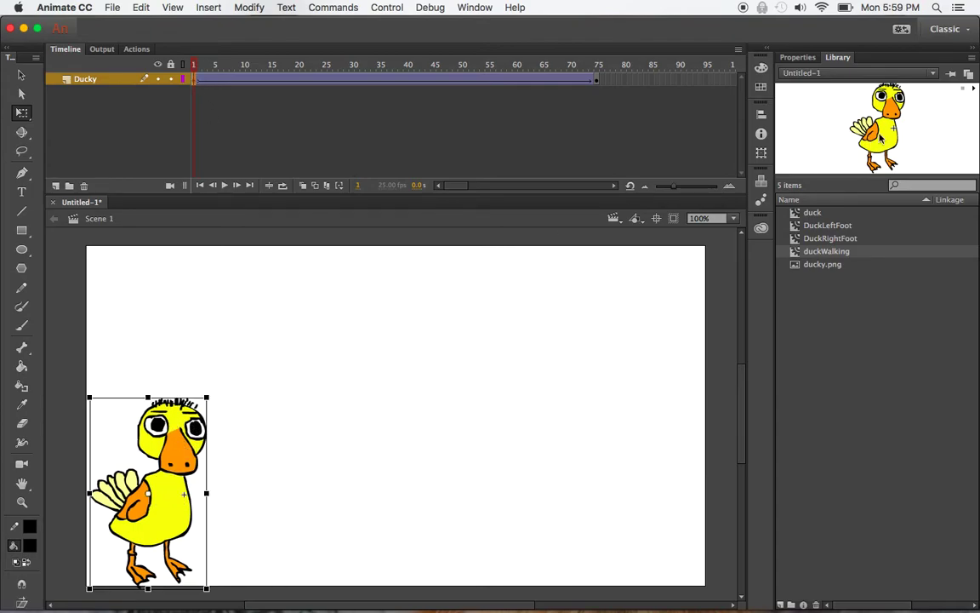
left_click(798, 58)
left_click(179, 408)
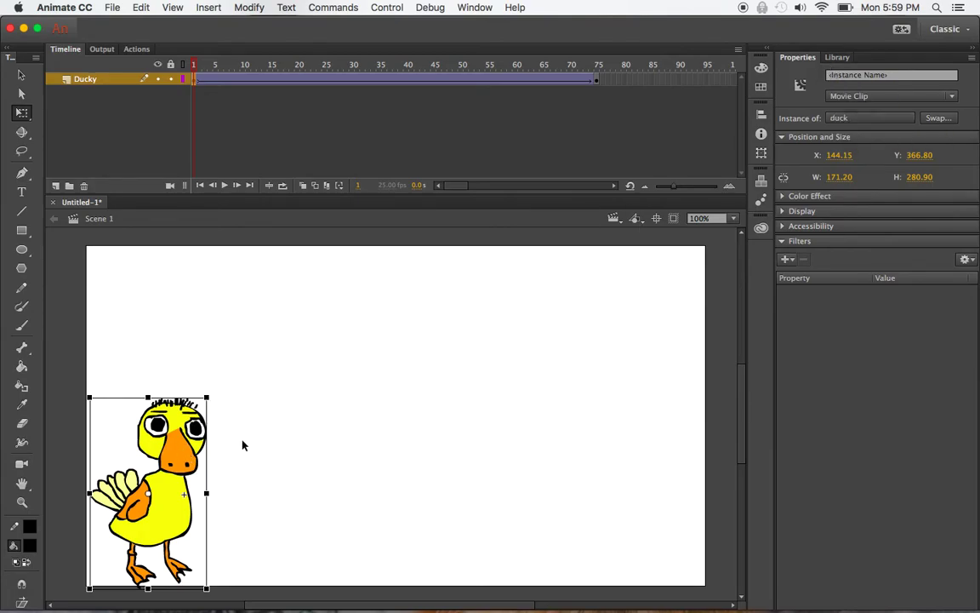
Place three more instances of the duck symbol from the library on the stage in frame 1 of the Ducky layer
left_click(837, 57)
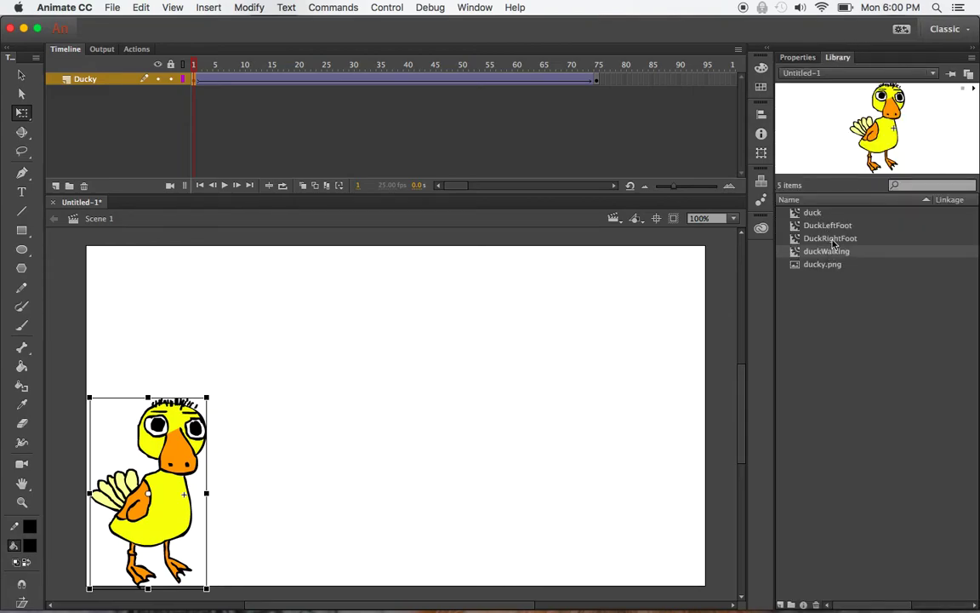
left_click_drag(815, 213, 529, 372)
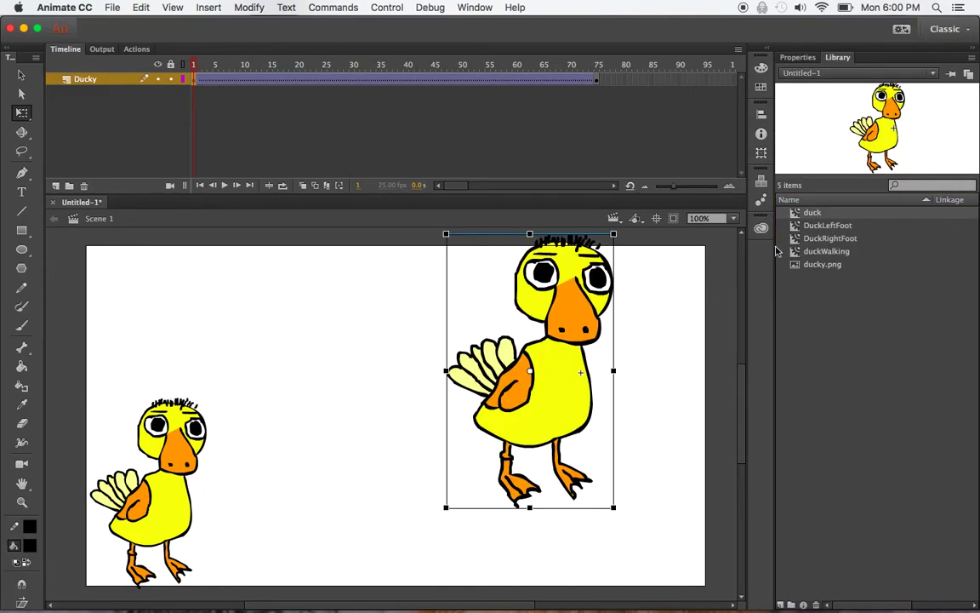
left_click_drag(810, 218, 312, 379)
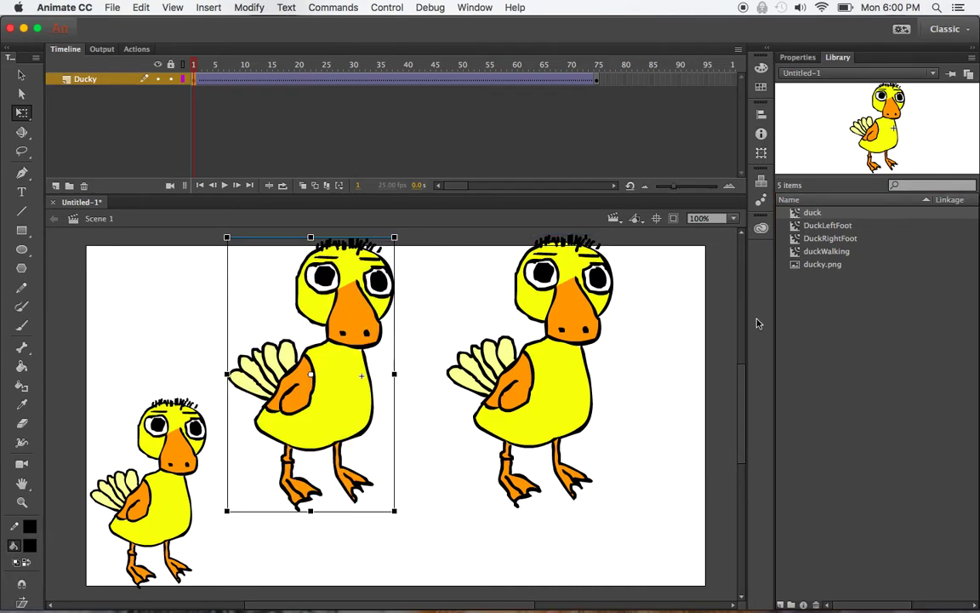
left_click_drag(809, 213, 617, 438)
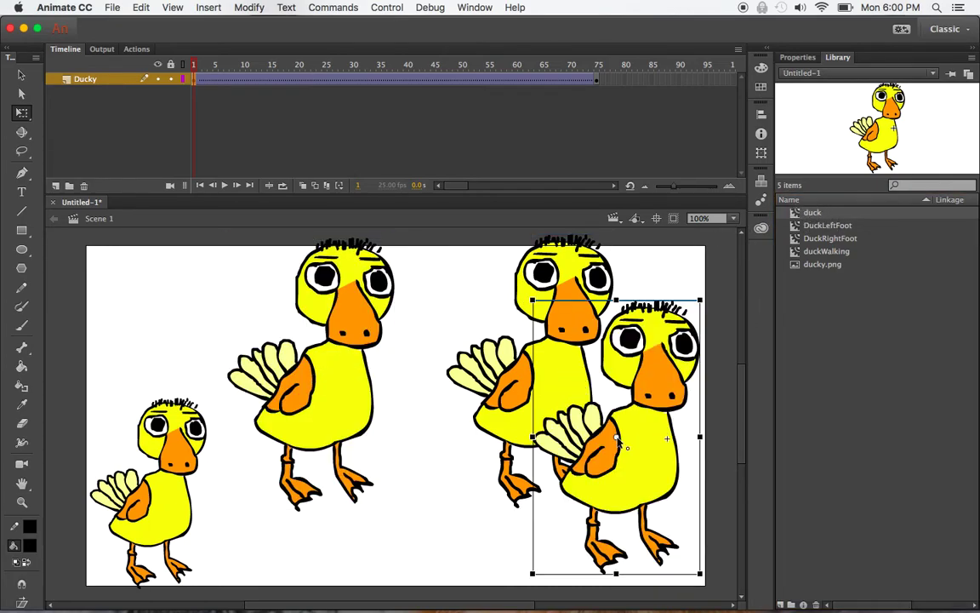
Shrink the lower-right duck instance and scale the upper-right instance down to a smaller size than it
left_click_drag(532, 299, 554, 332)
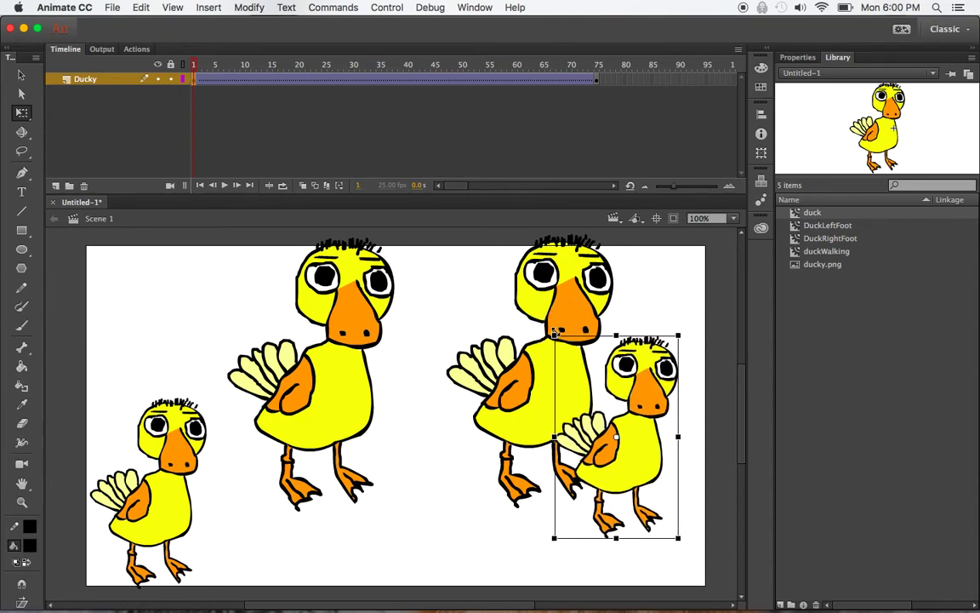
left_click_drag(610, 255, 532, 313)
left_click_drag(489, 340, 545, 294)
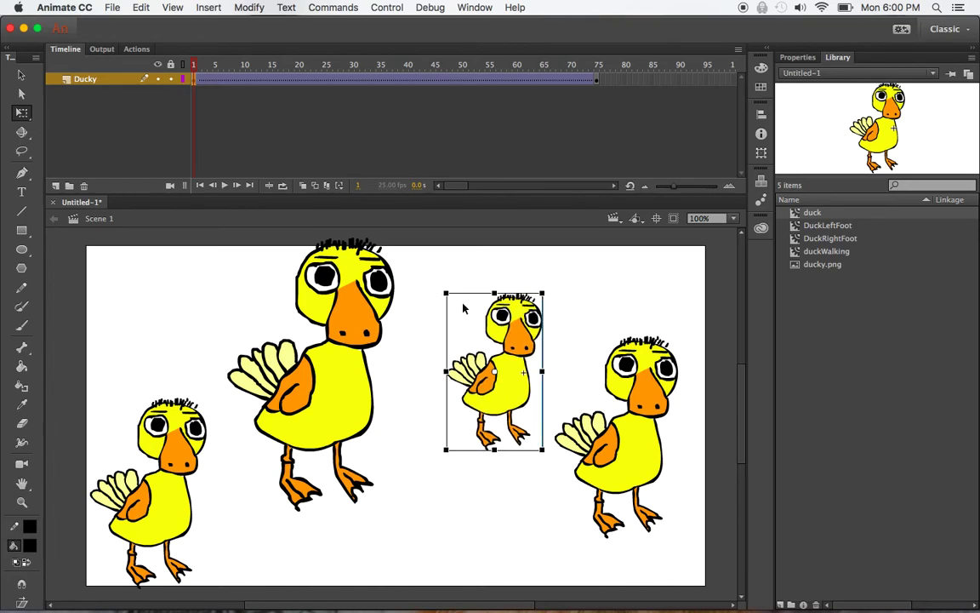
Delete the three extra duck instances from frame 1, keeping only the lower-left duck, and test the movie
left_click(672, 524)
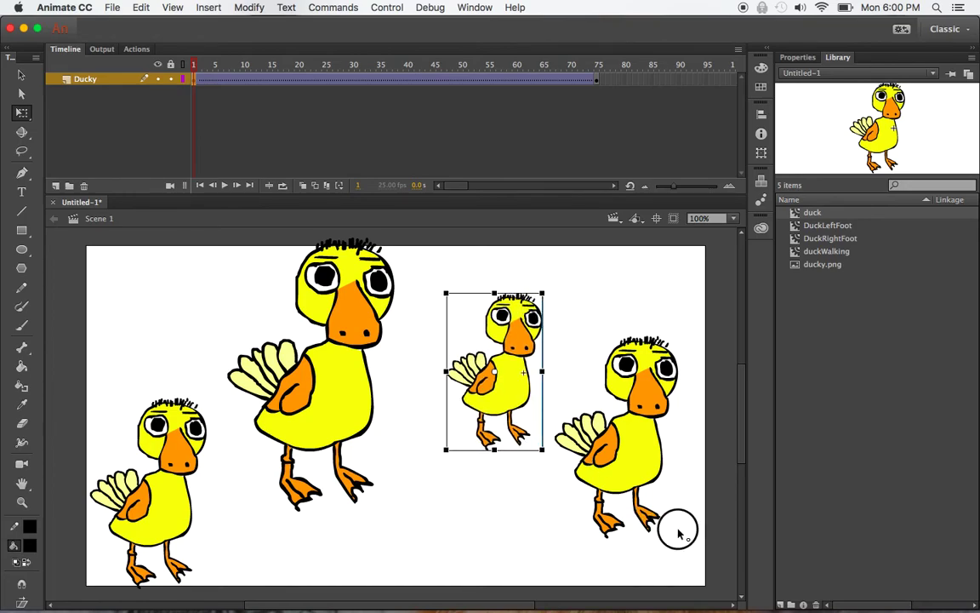
left_click(516, 345)
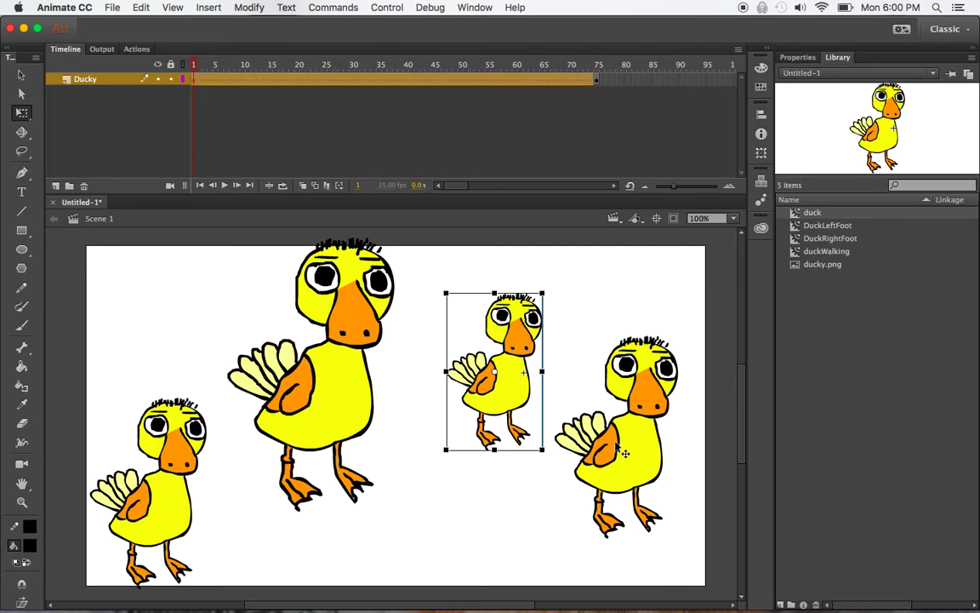
left_click(560, 409)
left_click_drag(667, 570, 223, 232)
key("Delete")
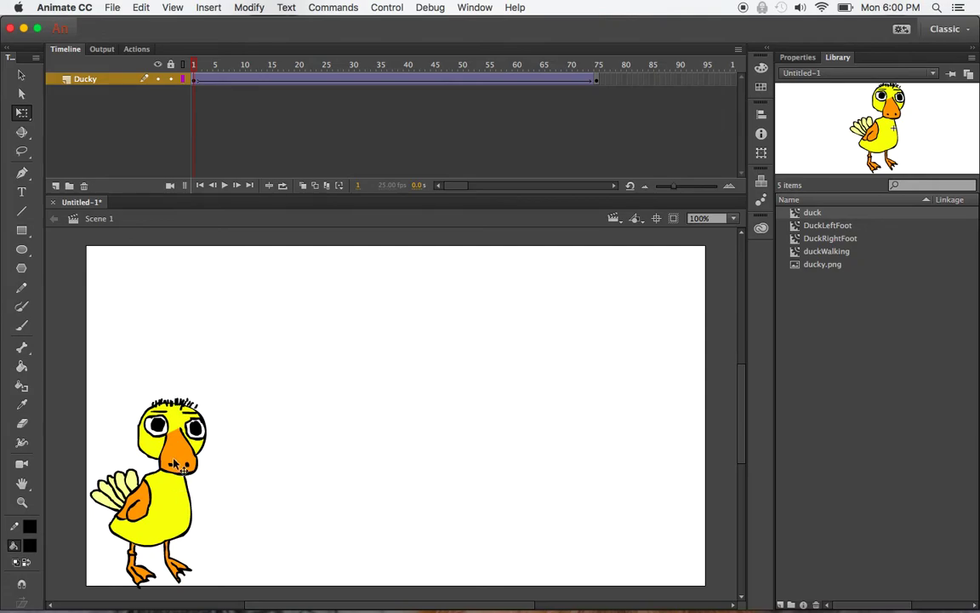
key("super+Return")
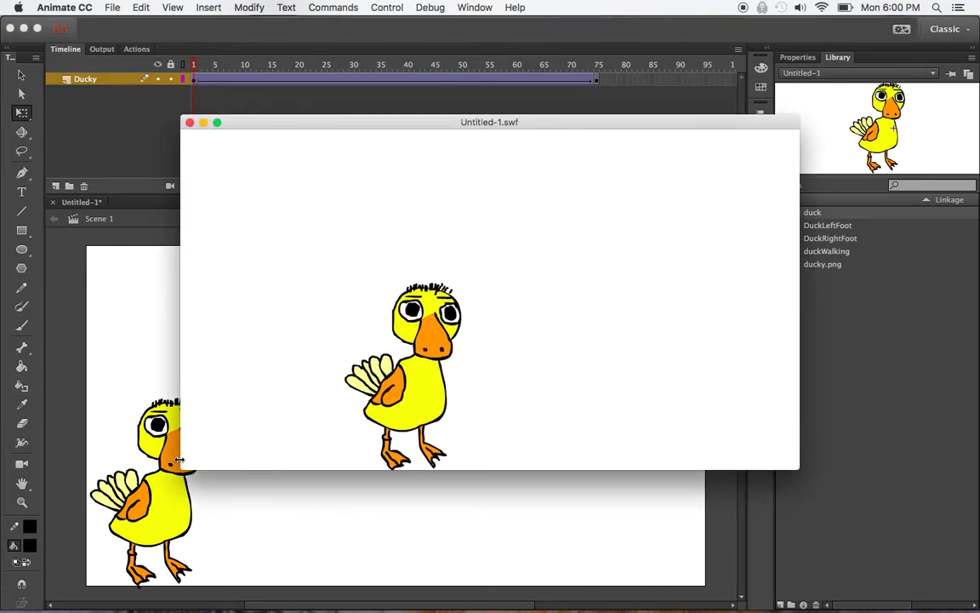
key("super+w")
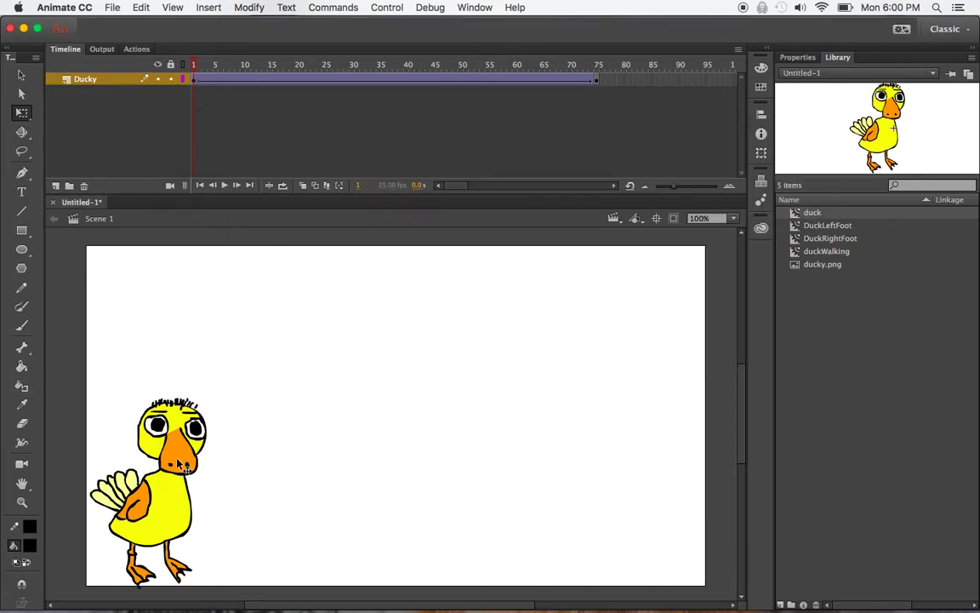
Swap the duck instance in frame 1 of the Ducky layer for the duckWalking symbol
left_click(195, 81)
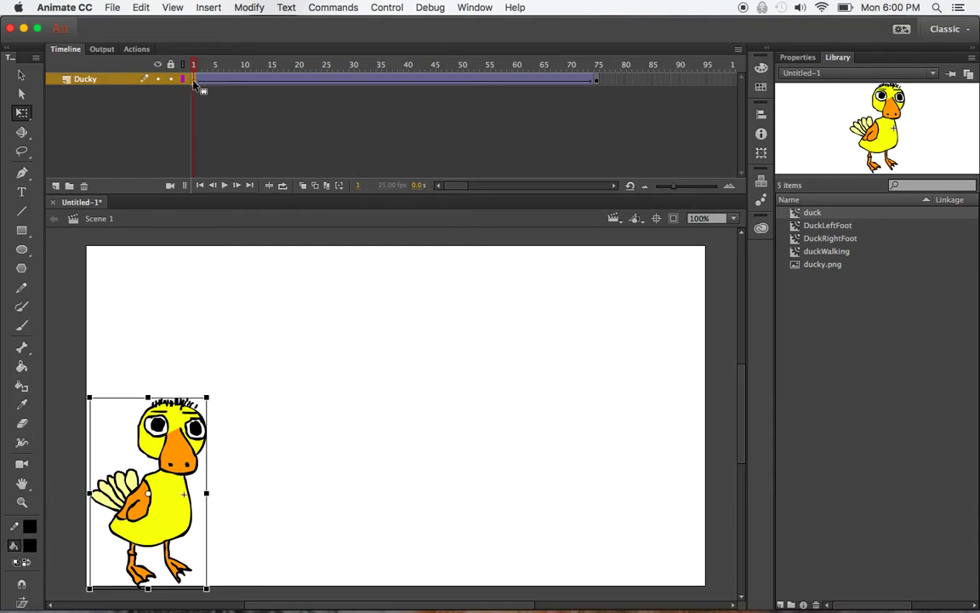
right_click(173, 445)
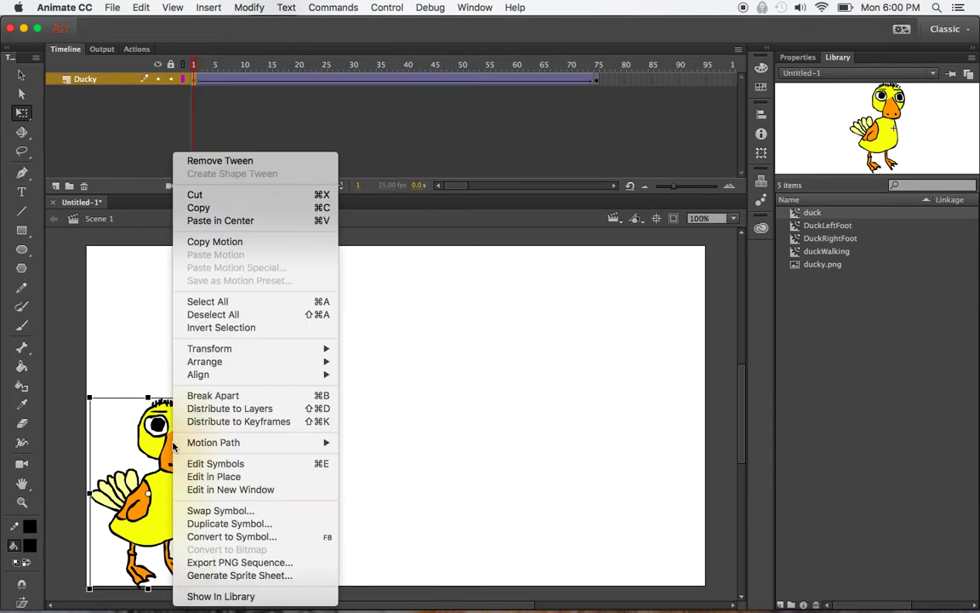
left_click(245, 511)
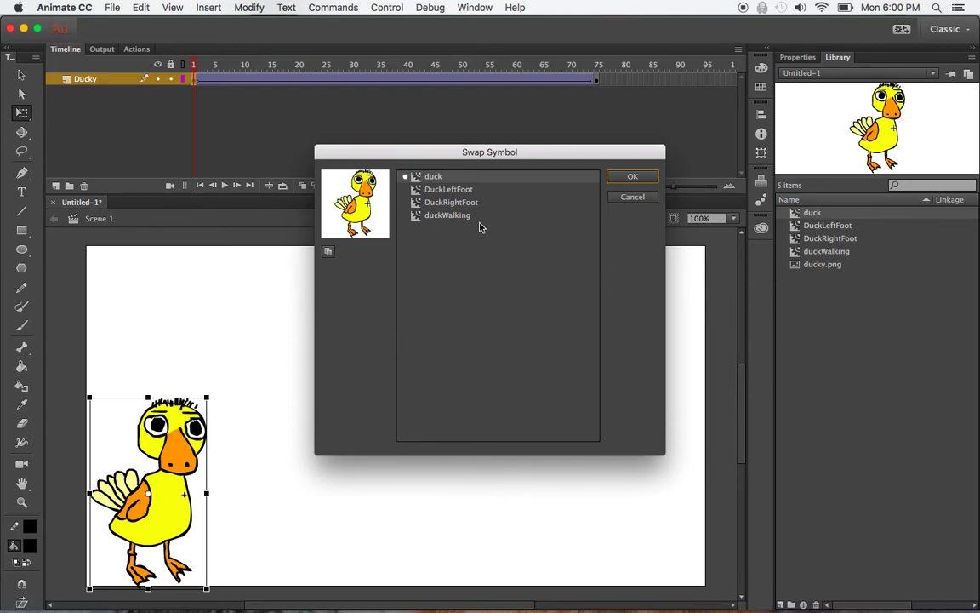
left_click(450, 215)
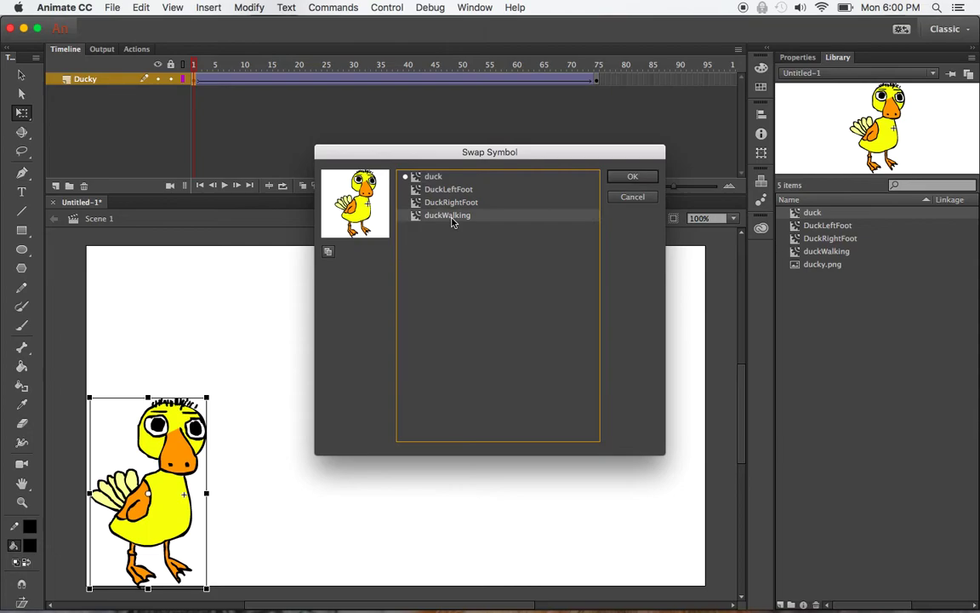
left_click(631, 178)
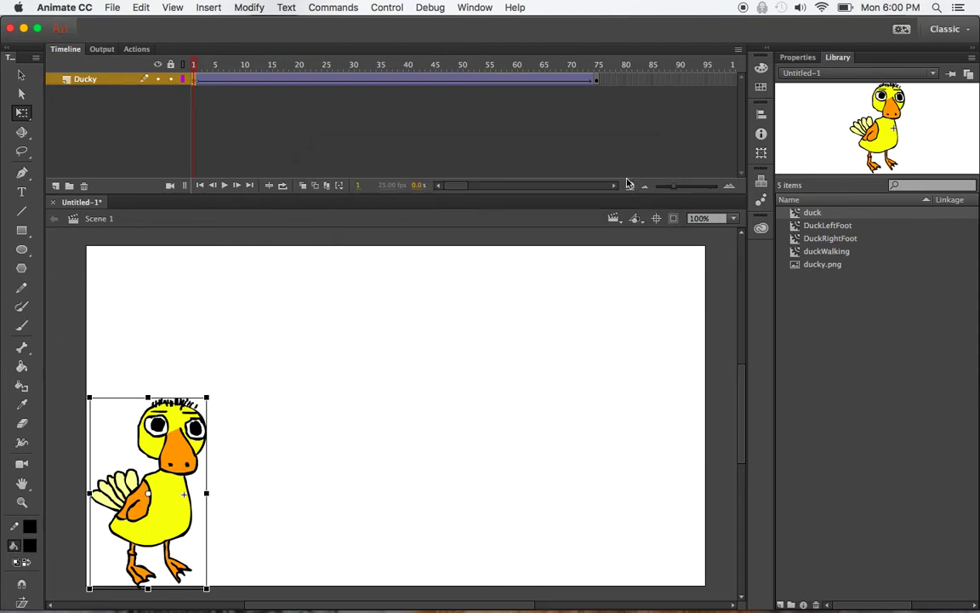
Swap the duck instance in frame 75 for the duckWalking symbol and test the movie
left_click(597, 82)
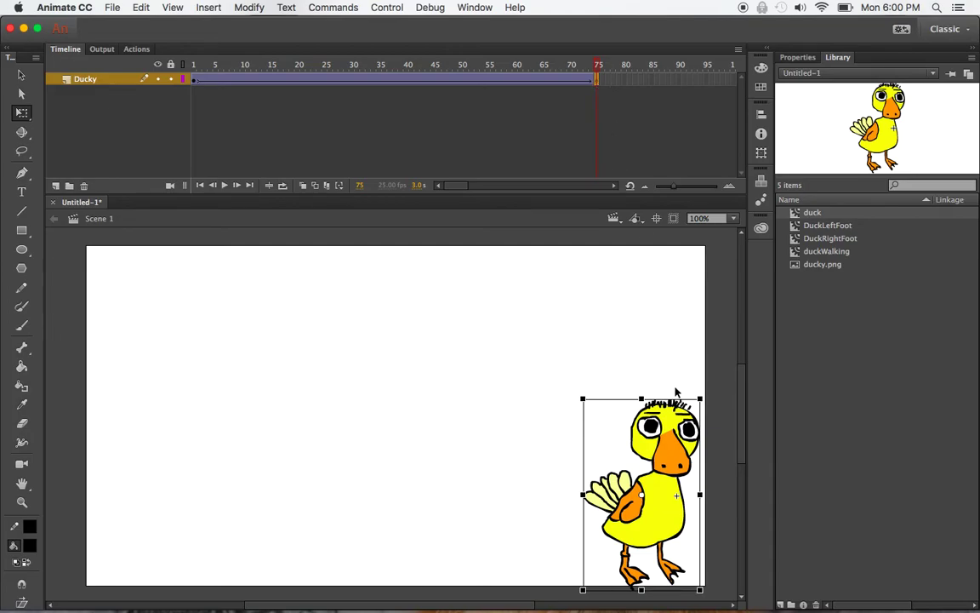
right_click(662, 443)
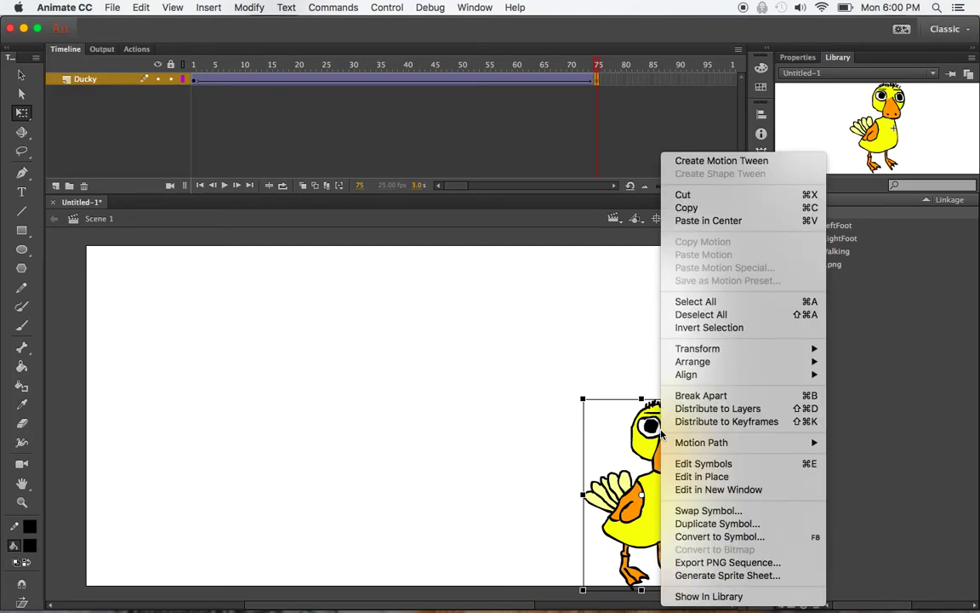
left_click(682, 510)
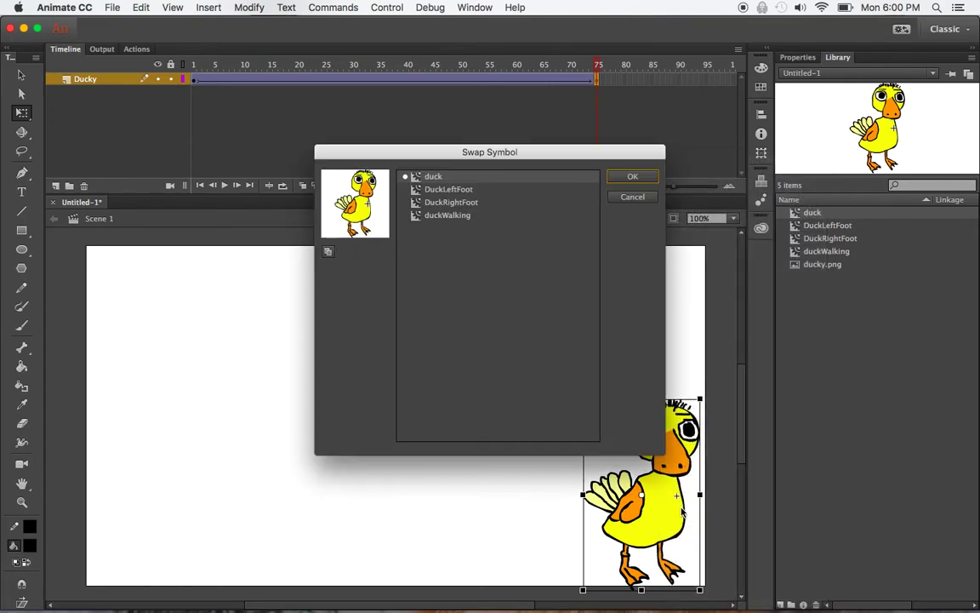
left_click(443, 216)
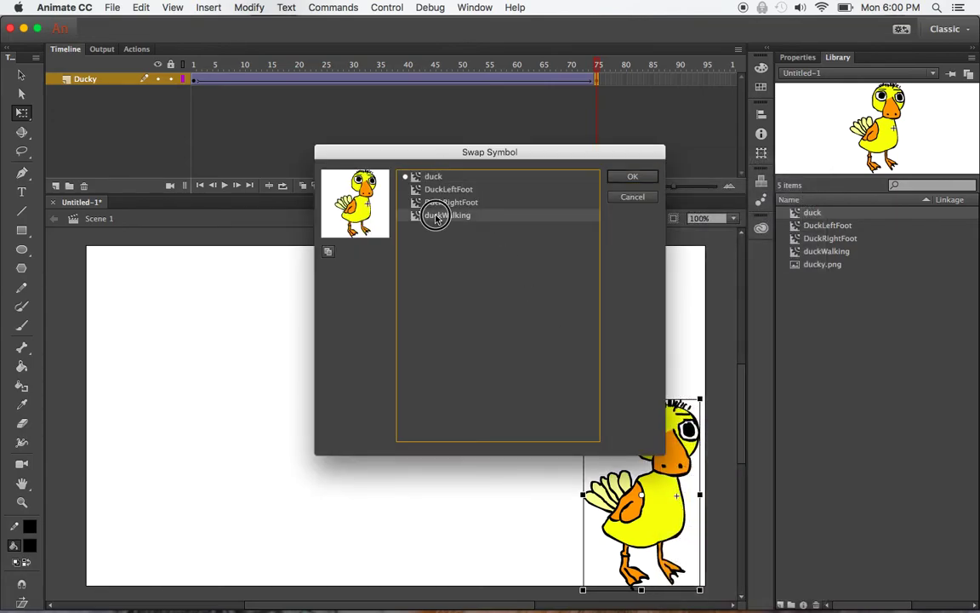
left_click(643, 178)
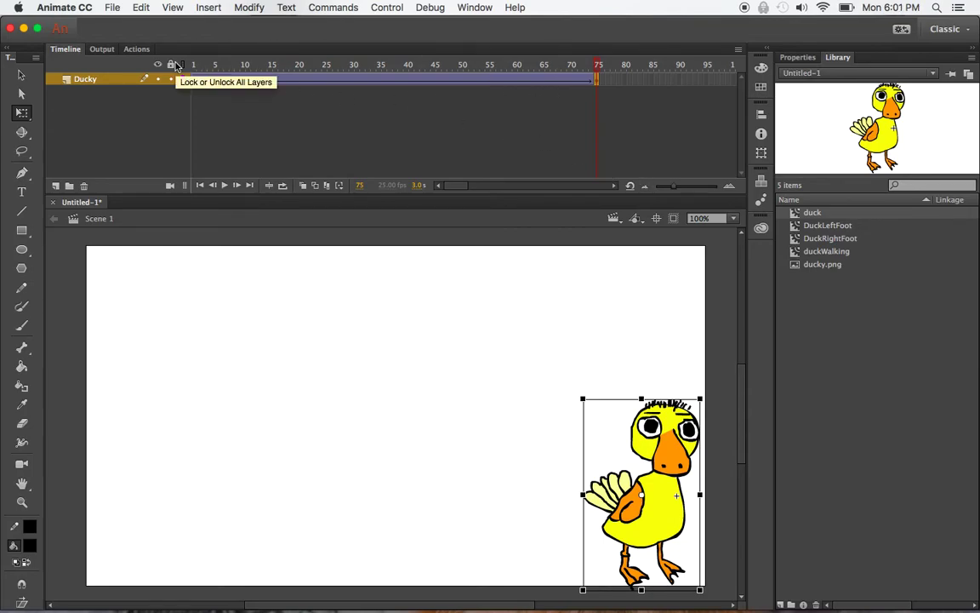
key("super+Return")
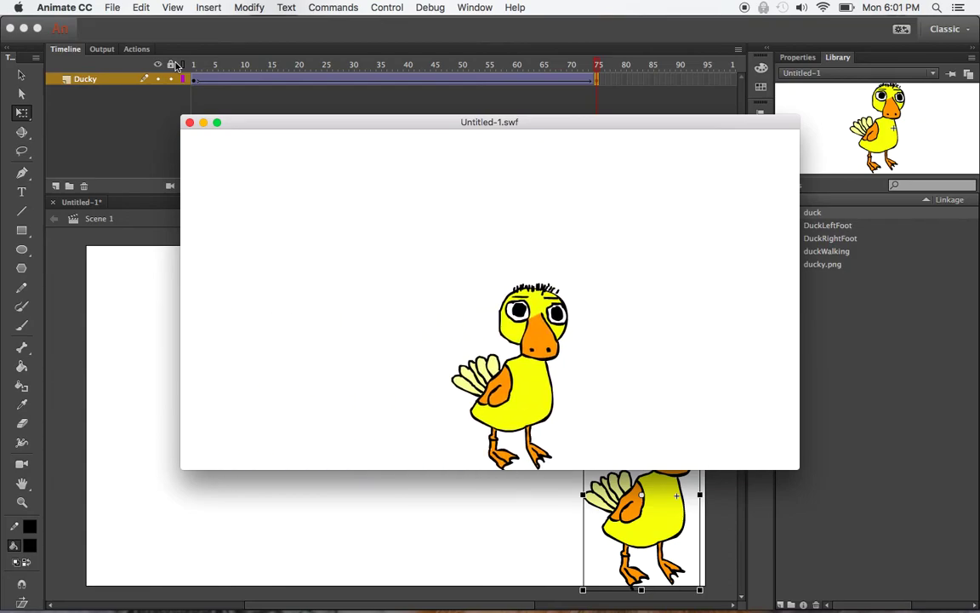
key("super+w")
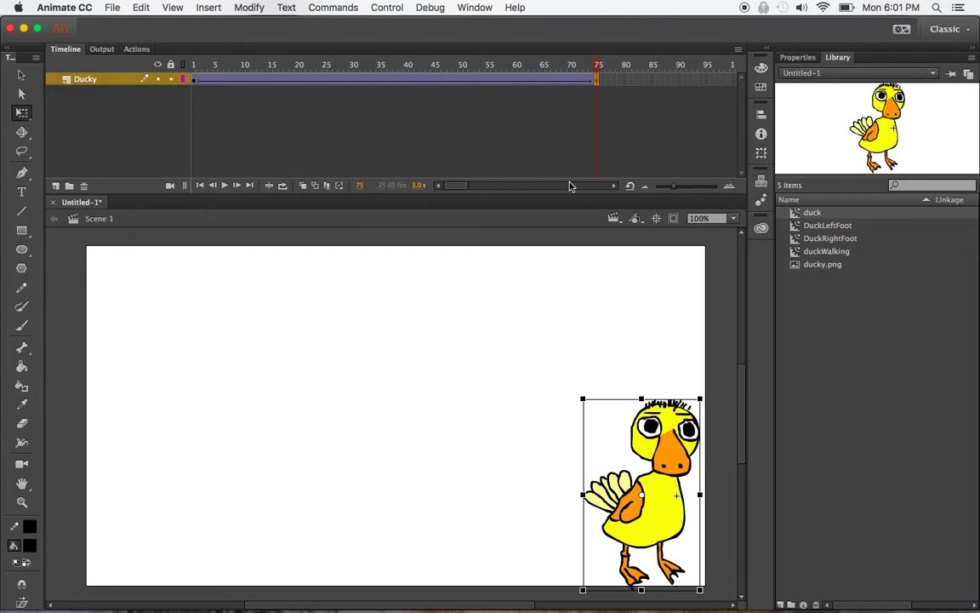
Move the Ducky layer's end keyframe from frame 75 to frame 125 and test the slower walk
left_click(616, 186)
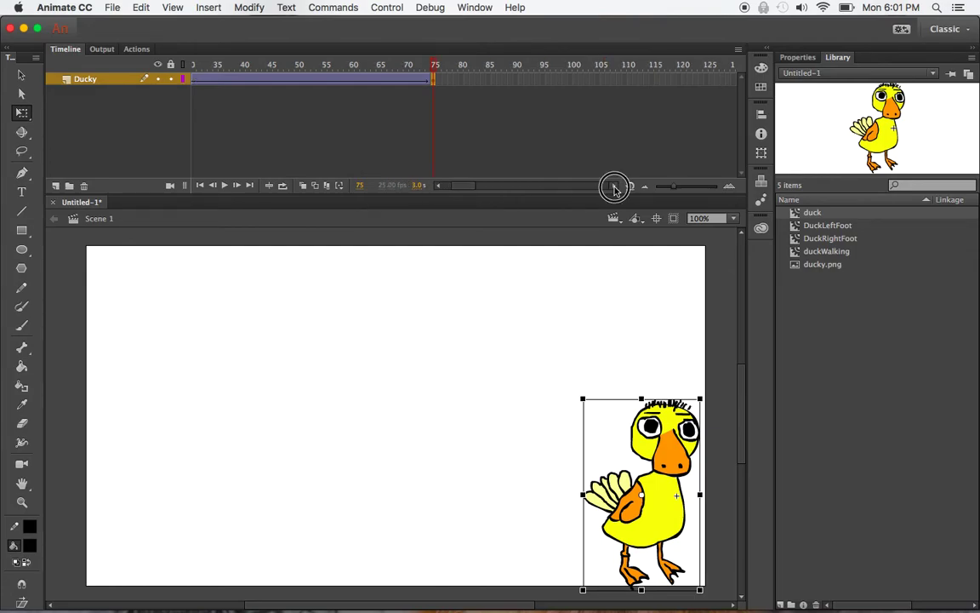
left_click(616, 186)
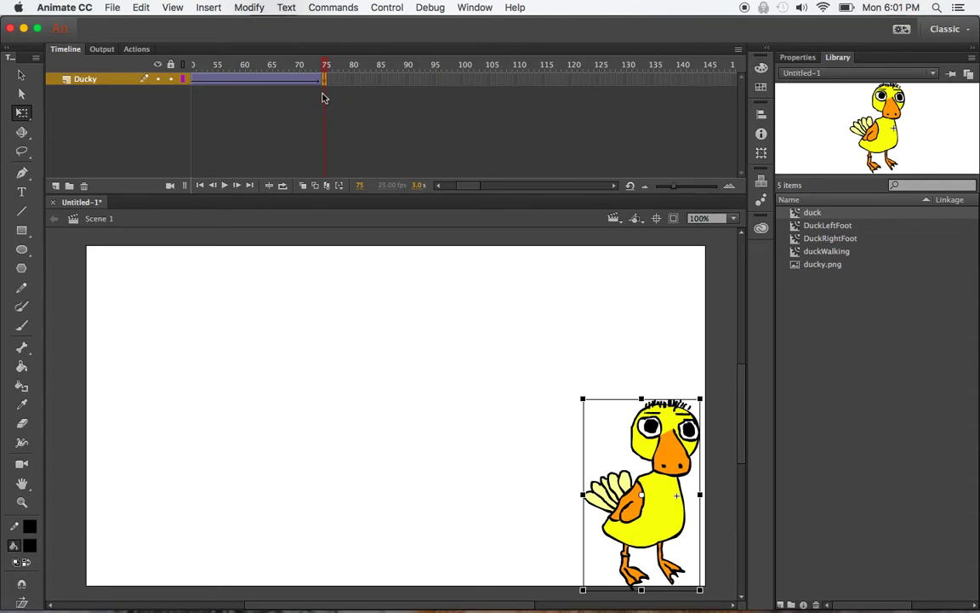
left_click_drag(325, 85, 599, 84)
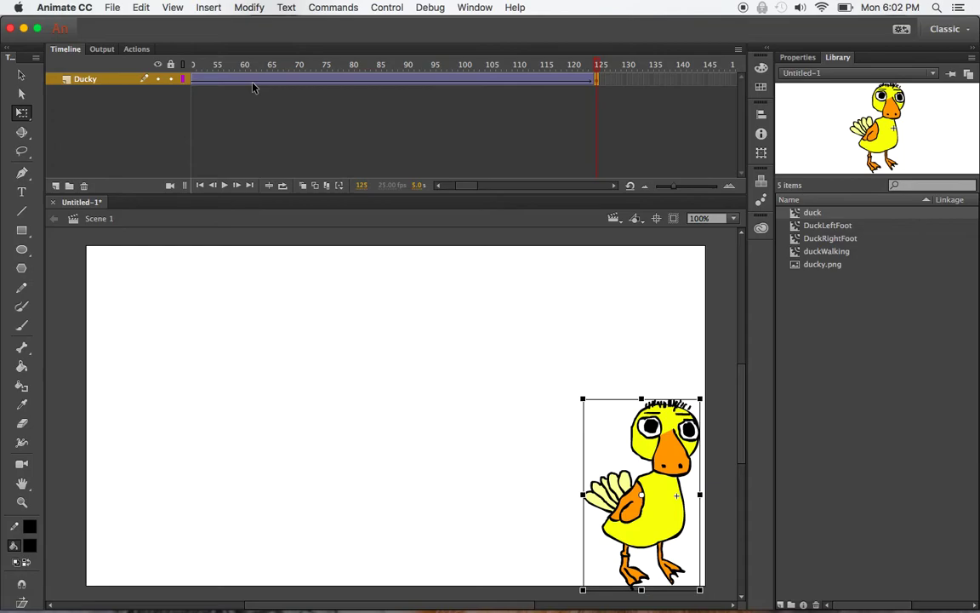
key("super+Return")
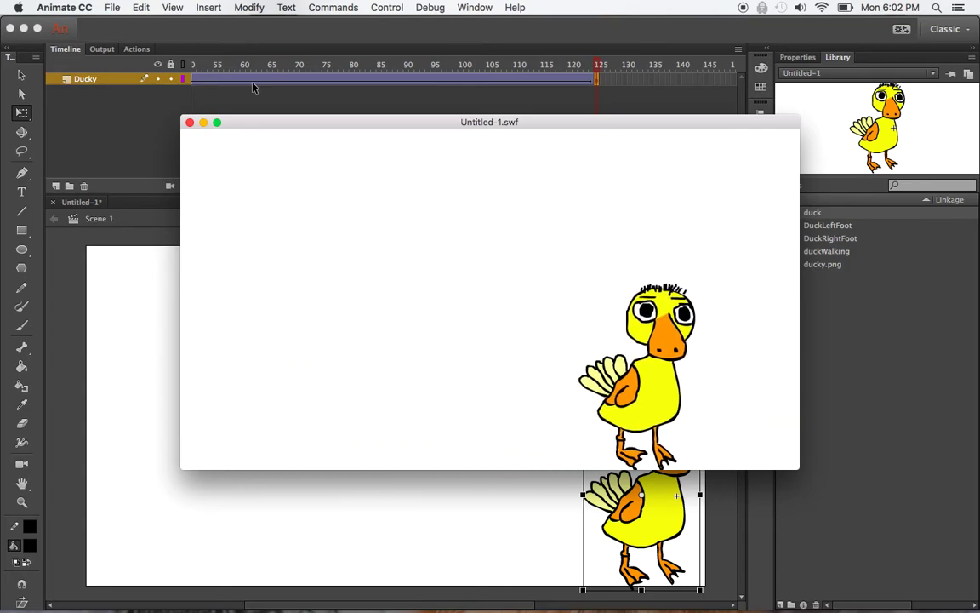
left_click(189, 123)
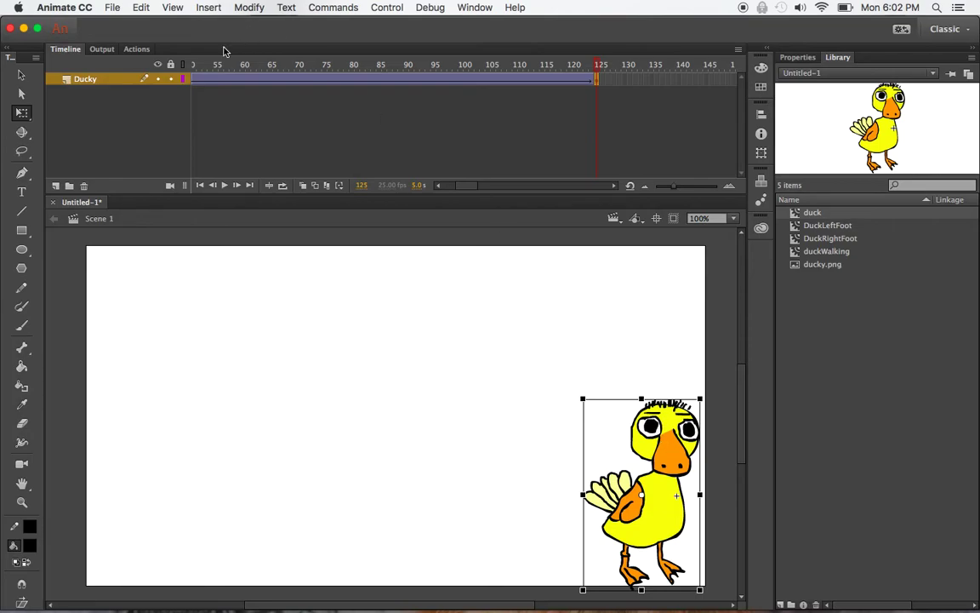
Move the duck in frame 125 completely off the stage, just past its right edge
left_click_drag(653, 445, 733, 441)
left_click_drag(678, 490, 727, 487)
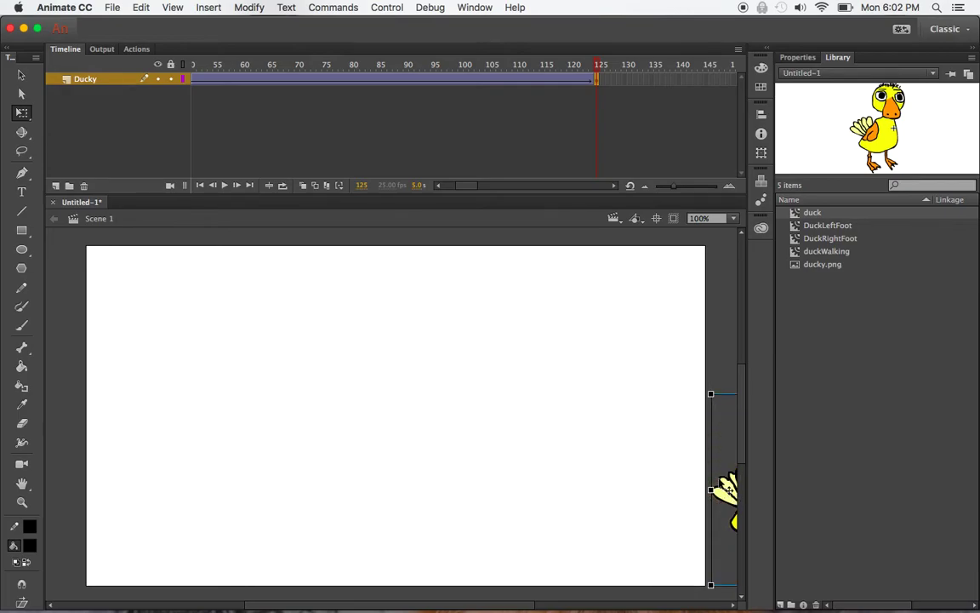
Move the duck in frame 1 off the stage, just past its left edge, and test the movie
left_click(438, 185)
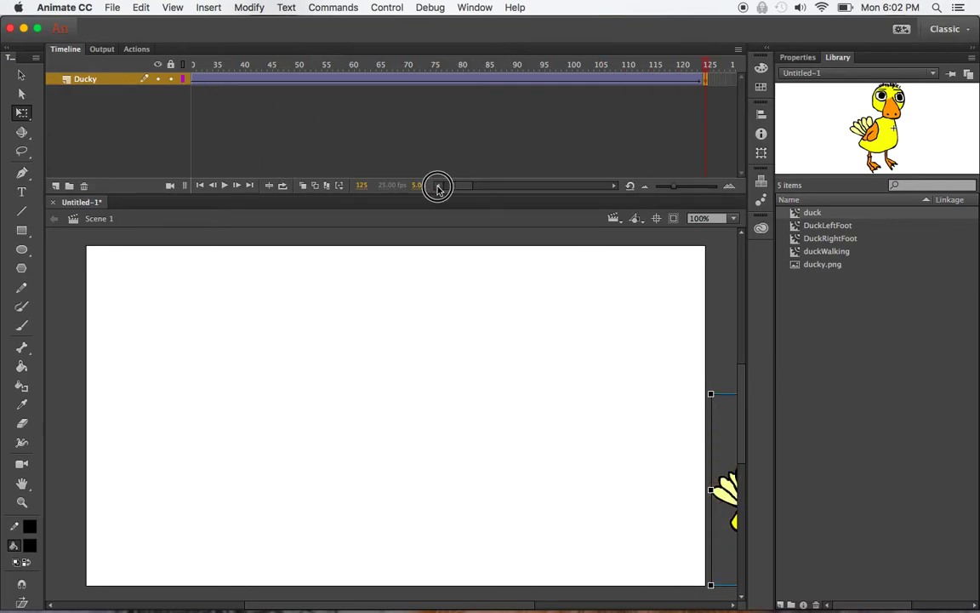
left_click(193, 79)
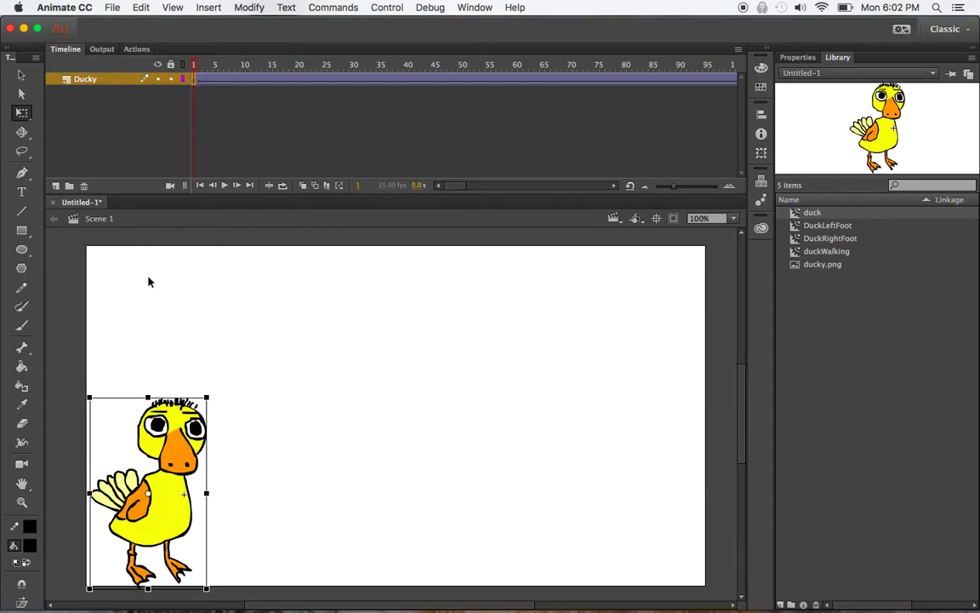
left_click_drag(170, 420, 83, 425)
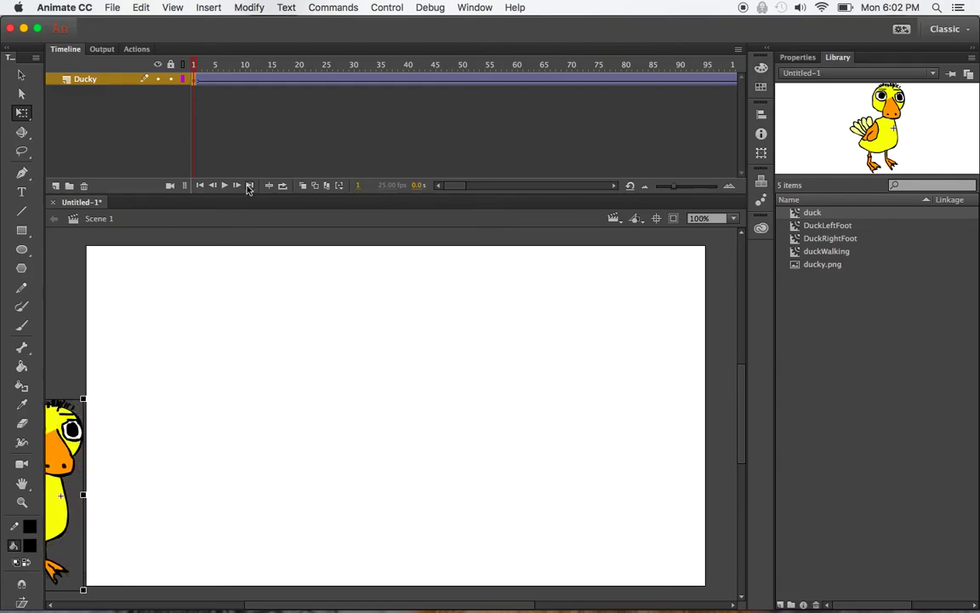
left_click(114, 384)
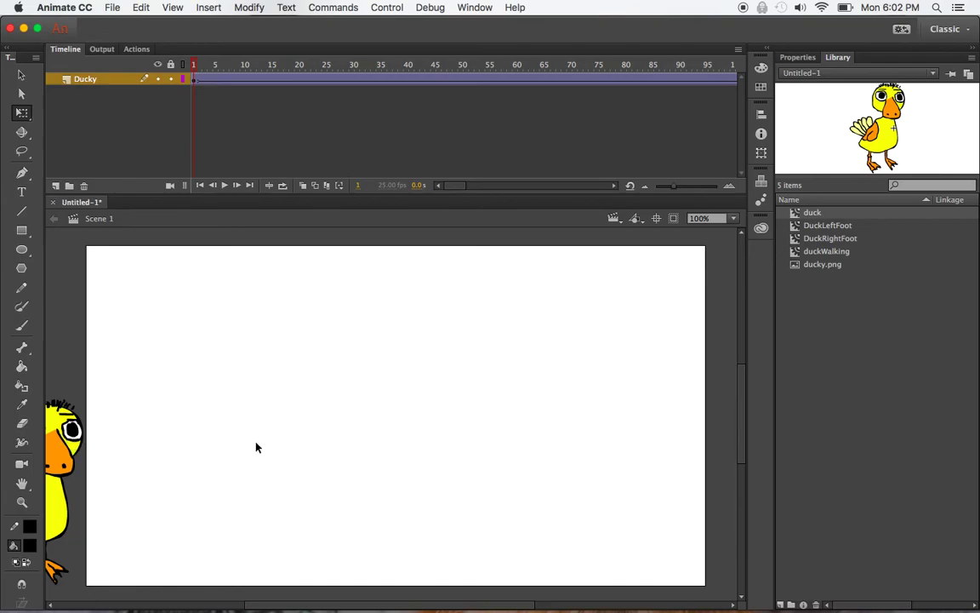
key("super+Return")
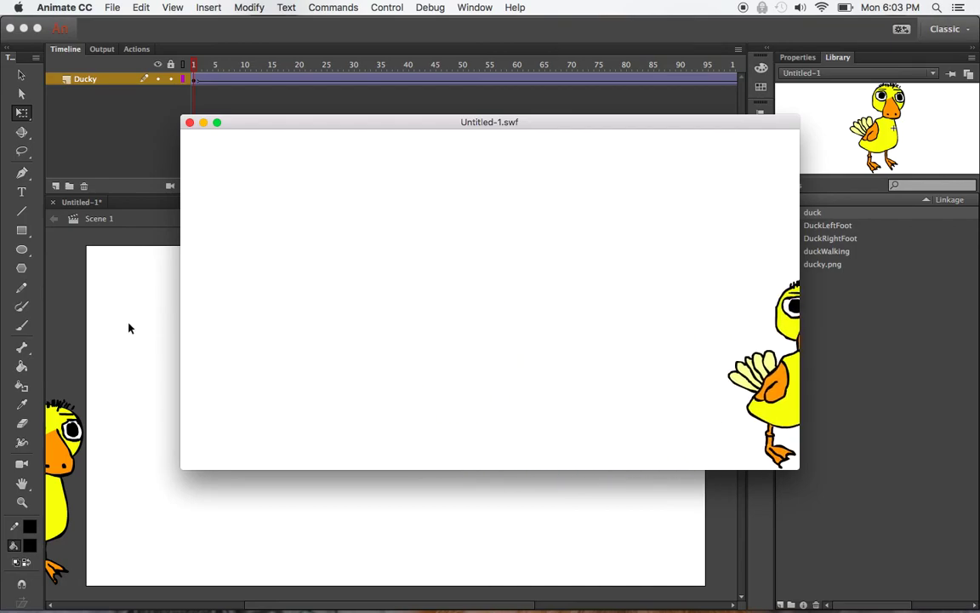
left_click(190, 123)
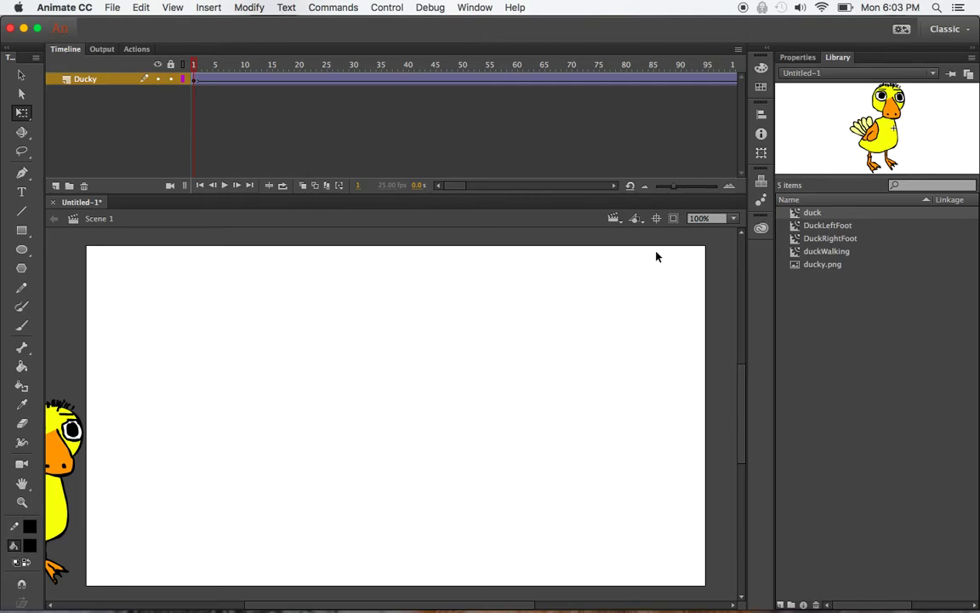
Add a new layer above the Ducky layer and name it Background
left_click(697, 219)
type("90")
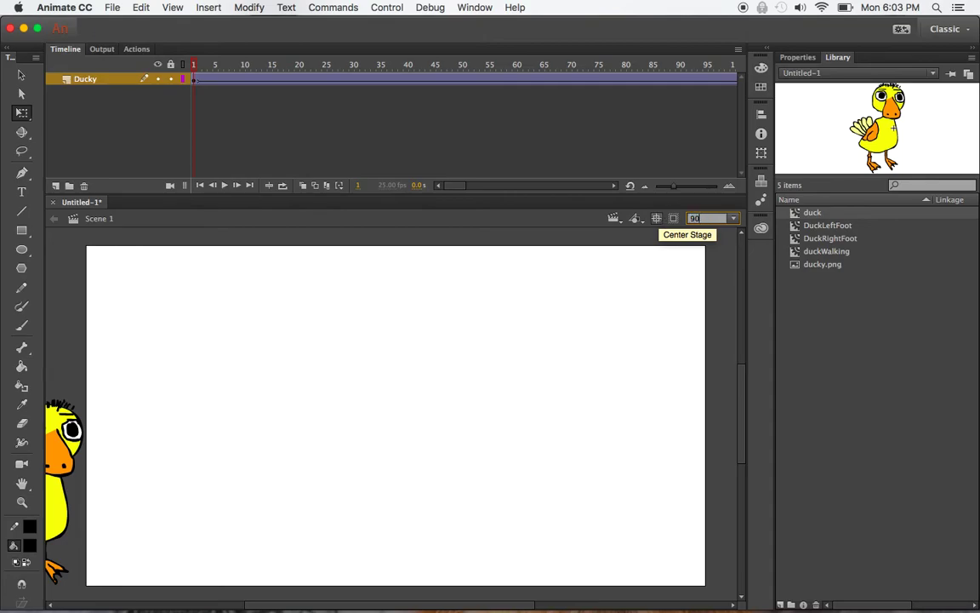
key("Return")
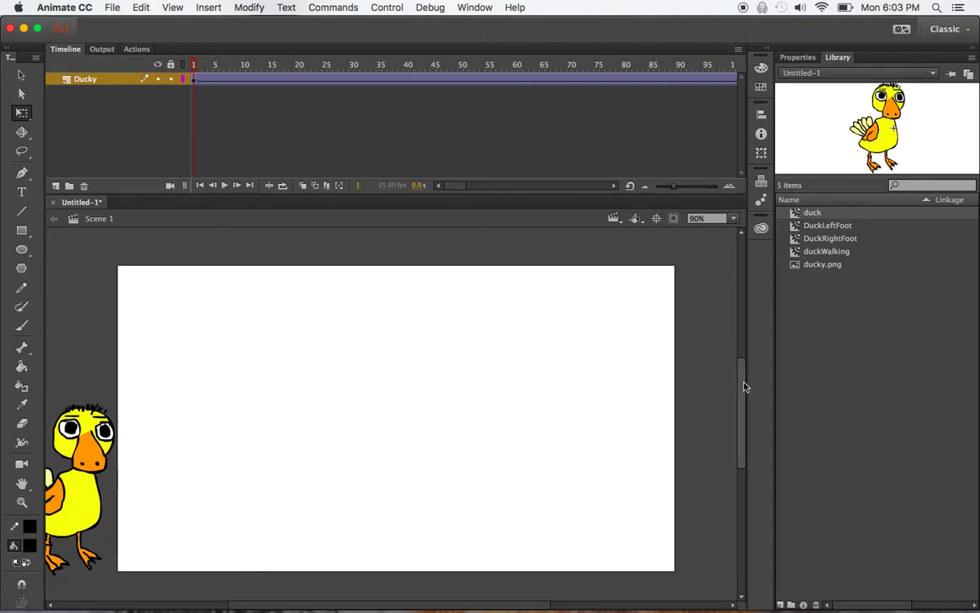
scroll(742, 387, "down", 2)
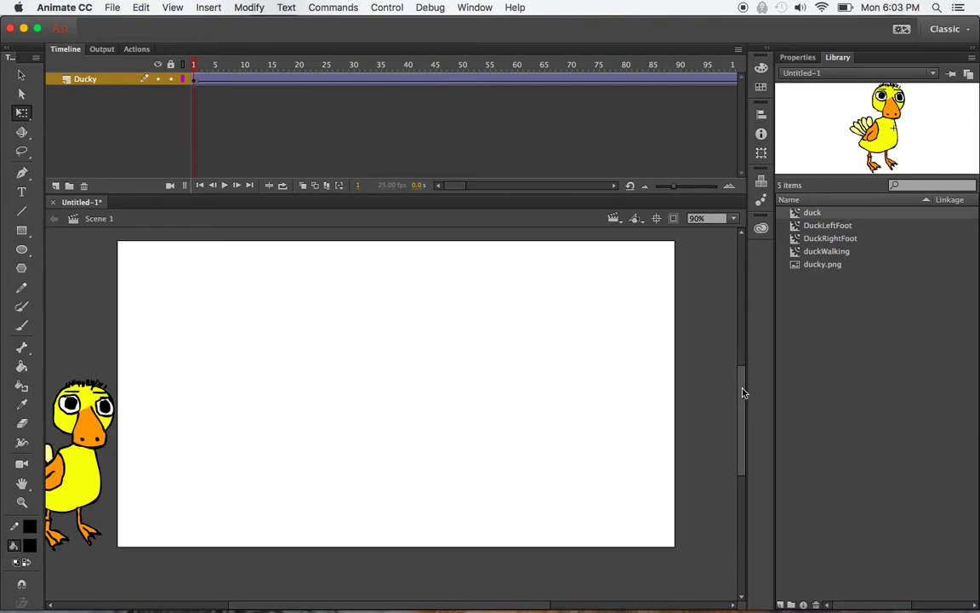
left_click(55, 185)
double_click(88, 80)
type("Background")
key("Return")
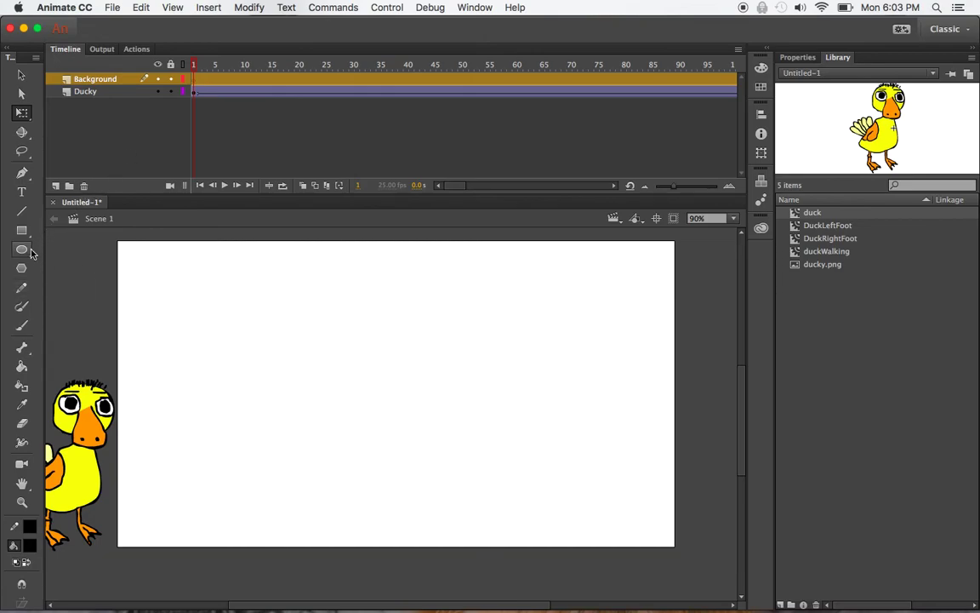
Brush a dark green ground outline across the bottom of the stage, extending past both sides, fill it with the same green, and test the movie
left_click(22, 327)
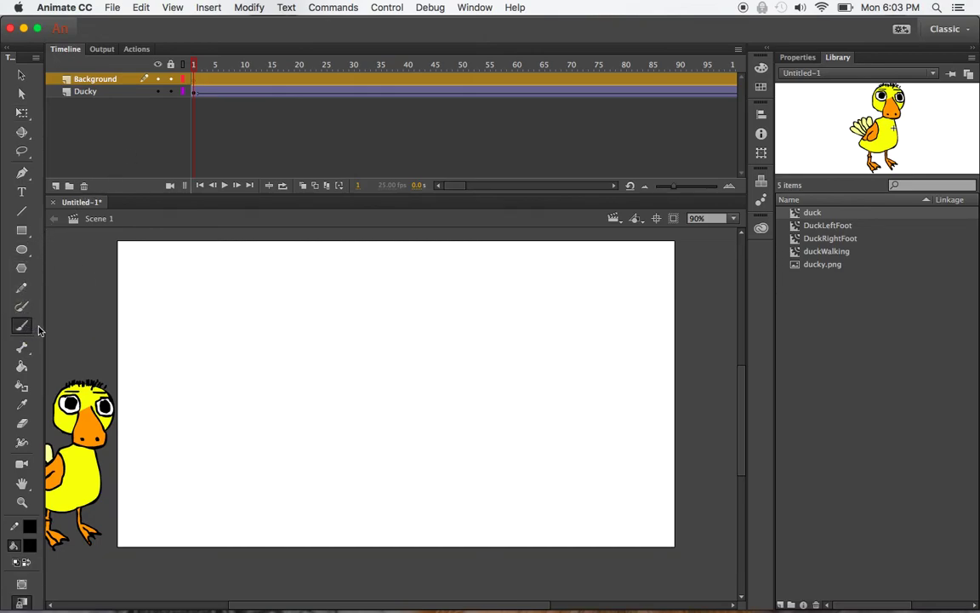
left_click(30, 546)
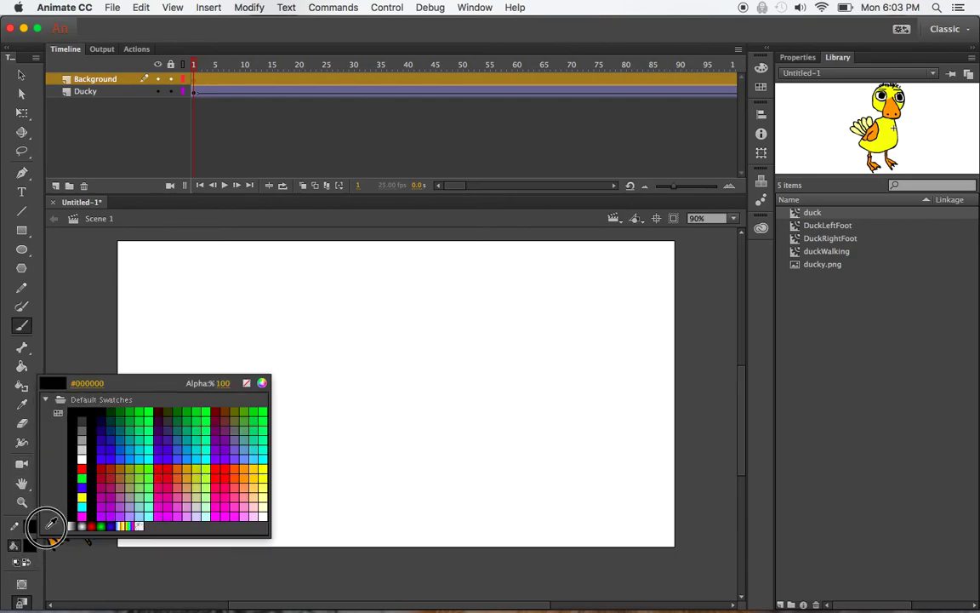
left_click(123, 412)
mouse_move(114, 513)
left_mouse_down()
mouse_move(604, 510)
mouse_move(695, 539)
mouse_move(690, 563)
mouse_move(625, 573)
mouse_move(267, 571)
mouse_move(115, 554)
mouse_move(118, 511)
left_mouse_up()
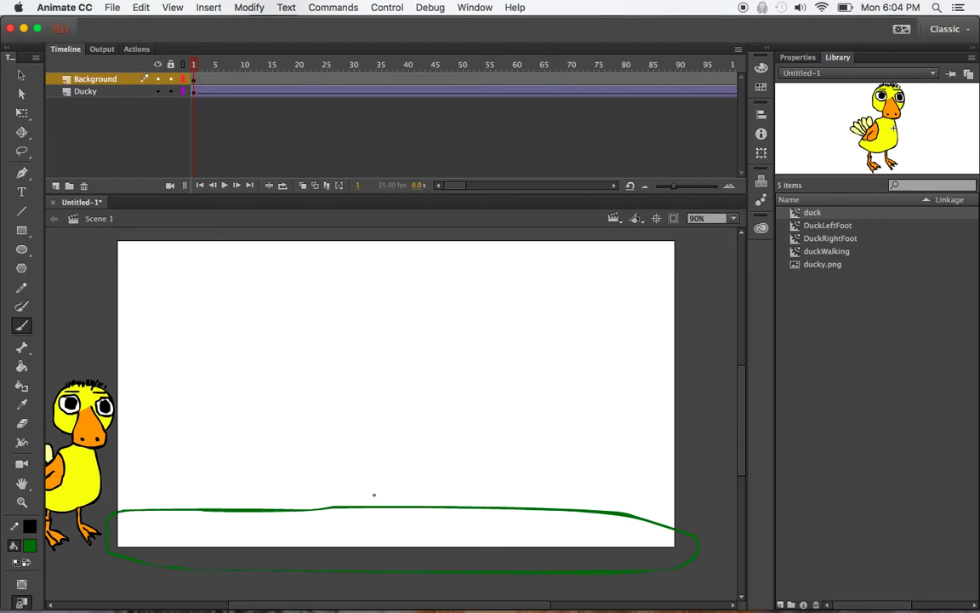
left_click(22, 366)
left_click(187, 529)
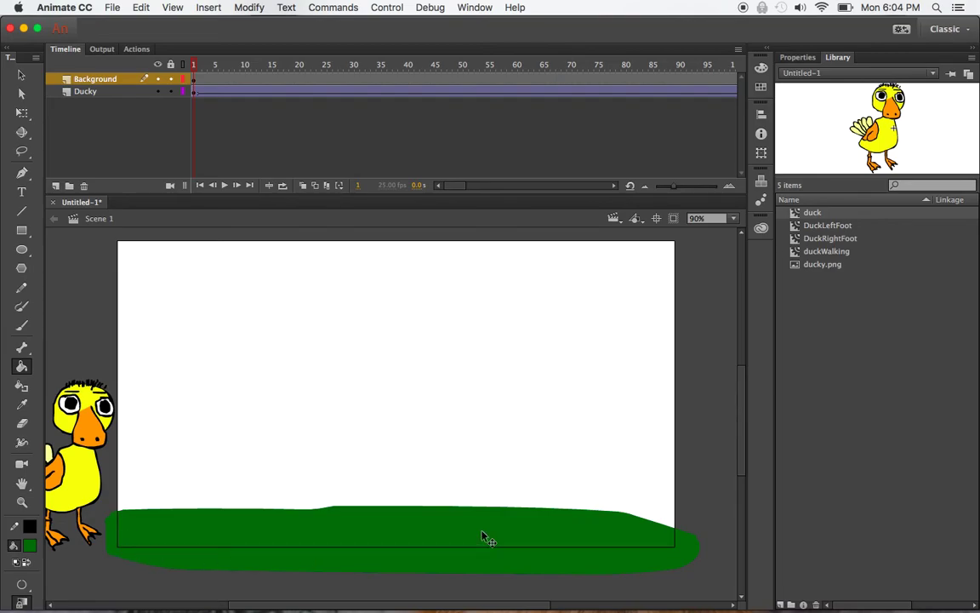
key("super+Return")
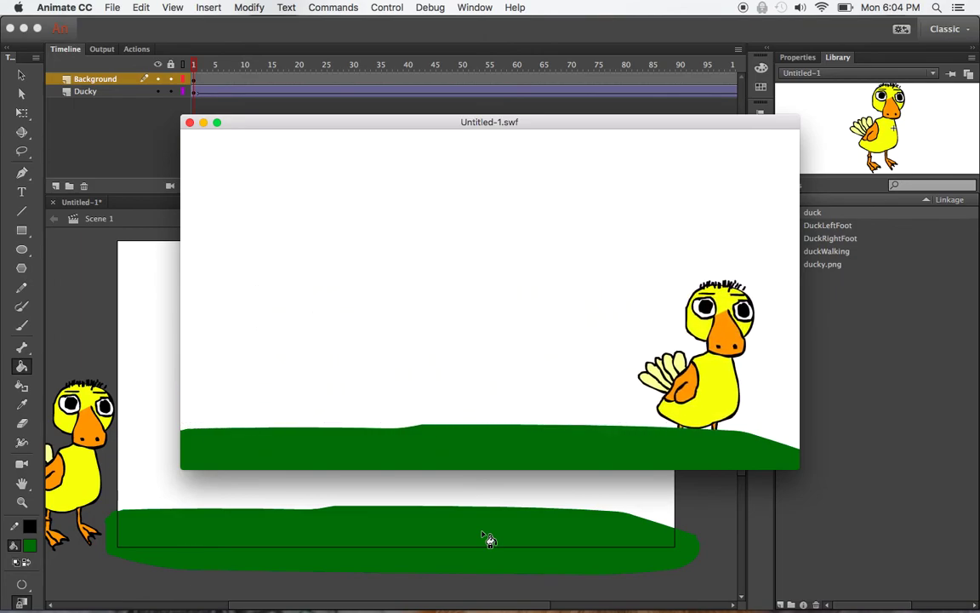
left_click(189, 122)
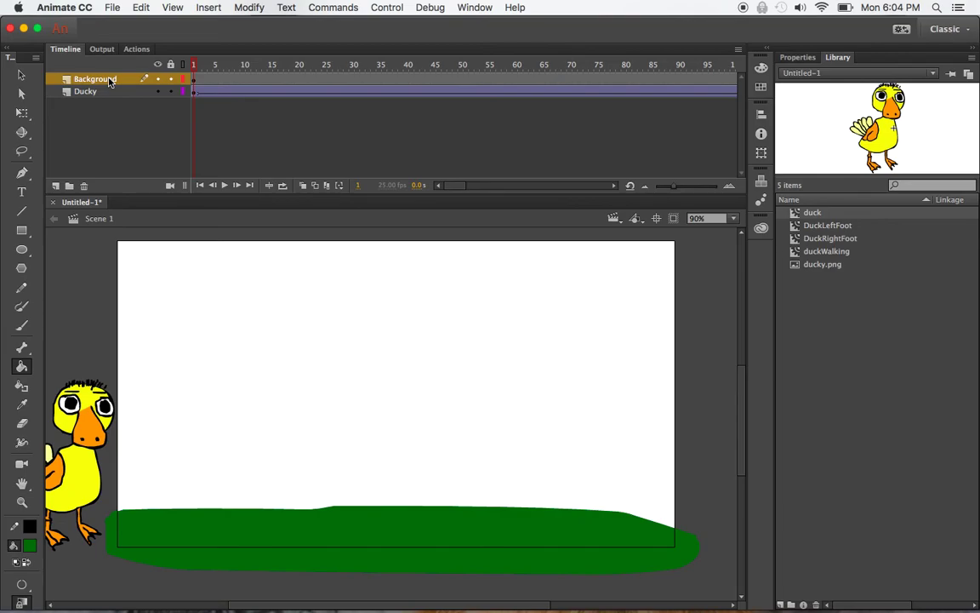
Move the Background layer below the Ducky layer and test the movie
left_click(95, 79)
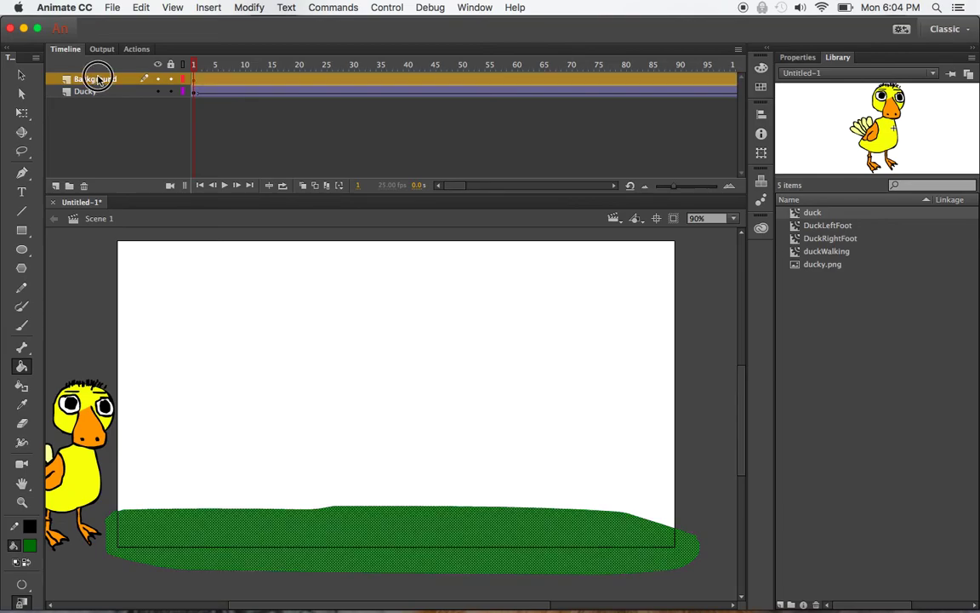
left_click_drag(96, 79, 96, 97)
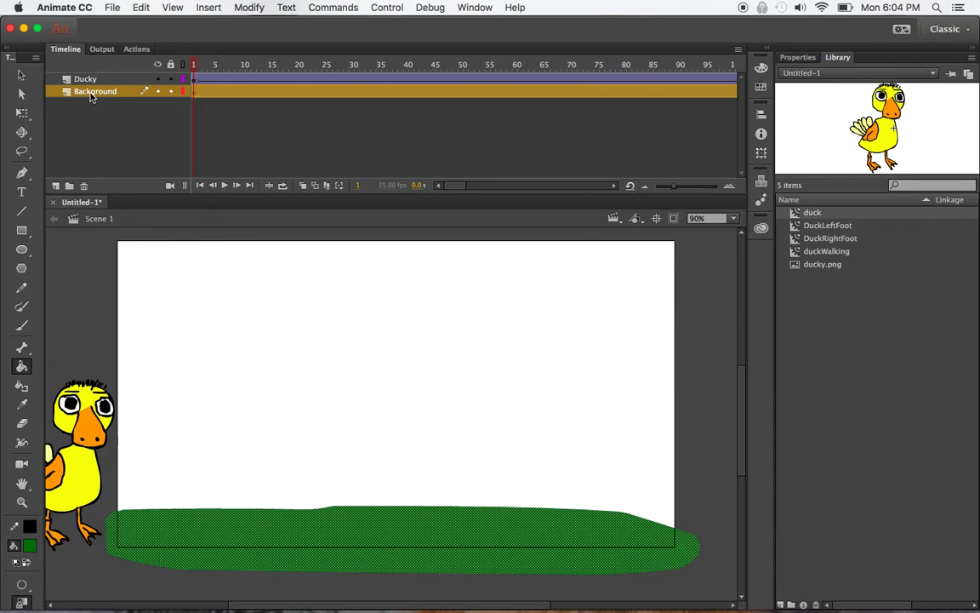
key("super+Return")
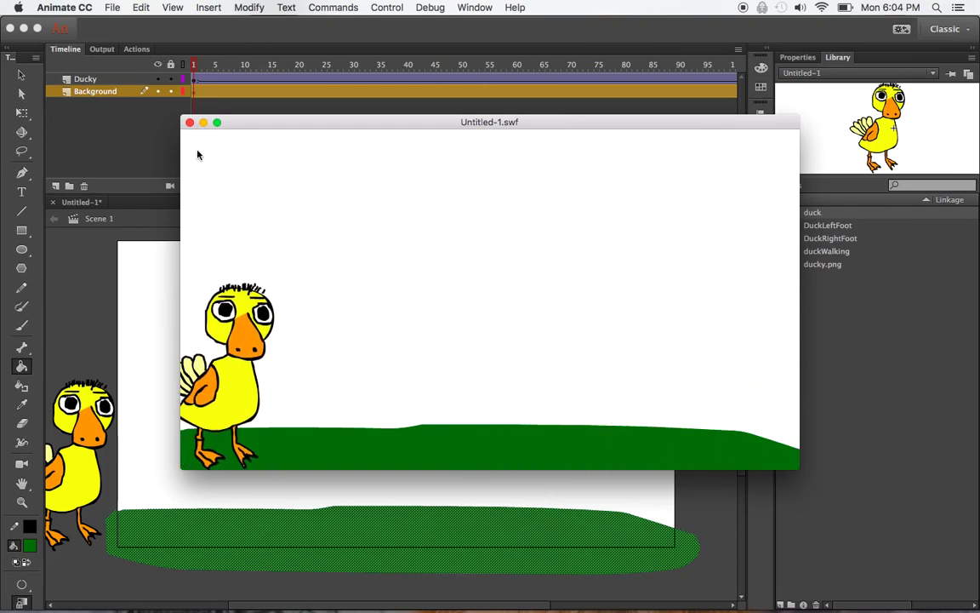
left_click(190, 122)
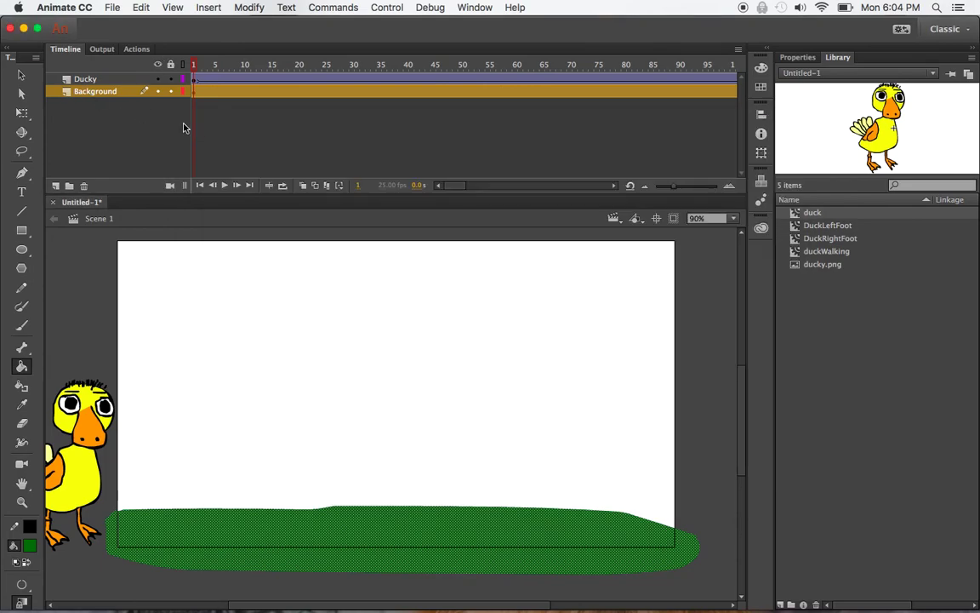
Nudge the duck in frame 1 of the Ducky layer straight up about 18 pixels so its feet stand within the green ground
left_click(195, 79)
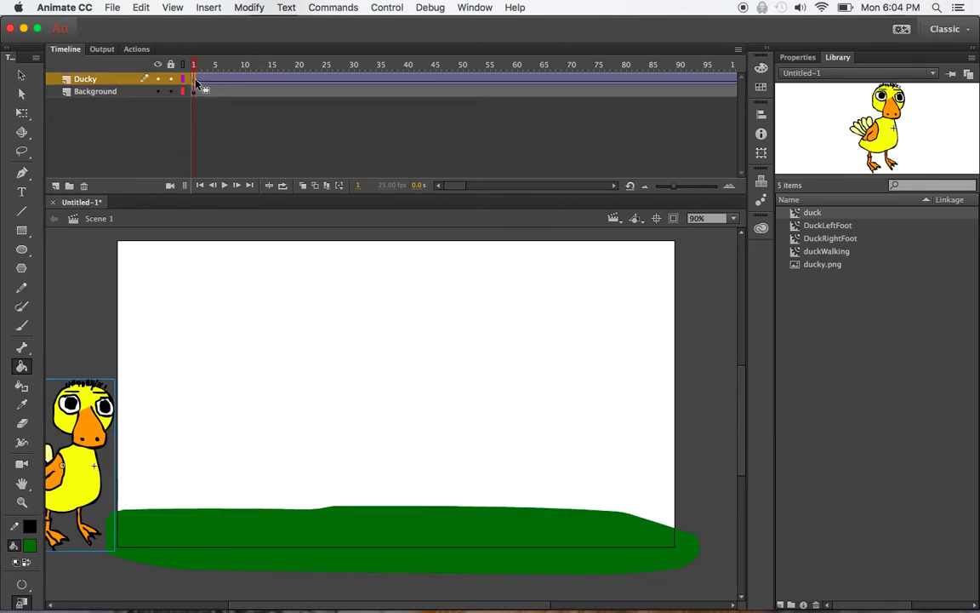
key("Up")
key("Up")
key("Up")
key("Up")
key("Up")
key("Up")
key("Up")
key("Up")
key("Up")
key("Up")
key("Up")
key("Up")
key("Up")
key("Up")
key("Up")
key("Up")
key("Up")
key("Up")
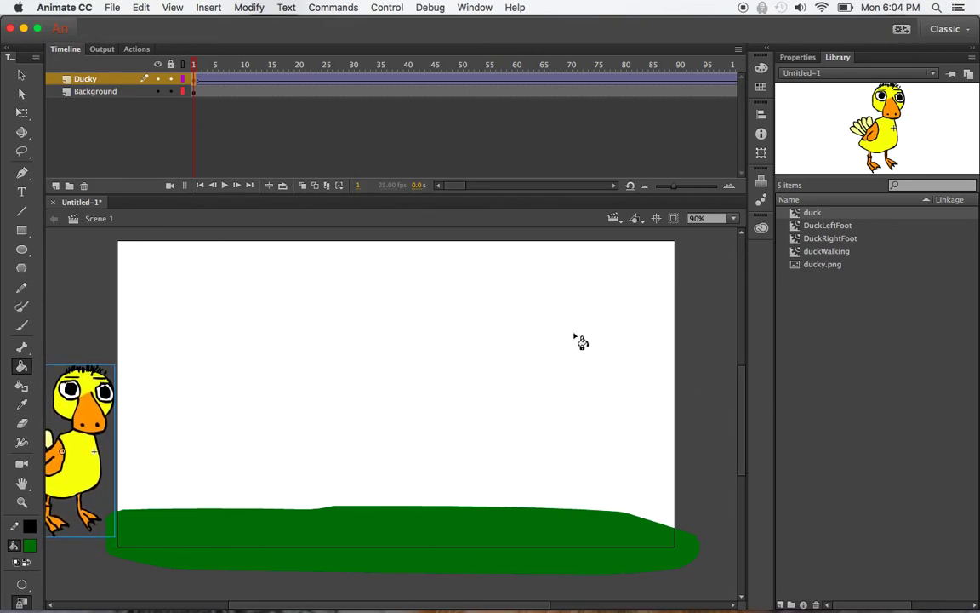
Nudge the duck in frame 125 of the Ducky layer straight up to the same height as in frame 1
left_click(614, 186)
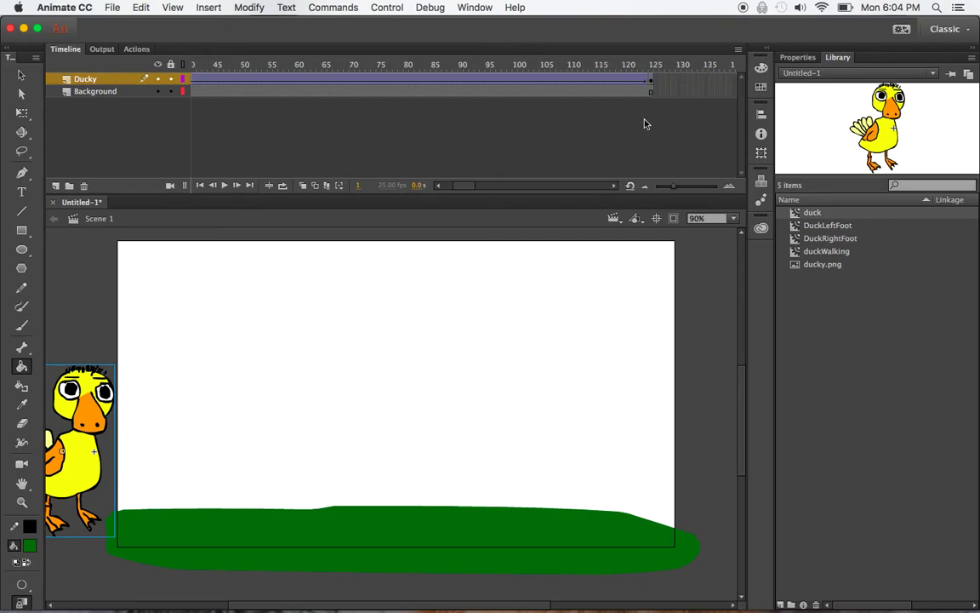
left_click(651, 79)
key("Up")
key("Up")
key("Up")
key("Up")
key("Up")
key("Up")
key("Up")
key("Up")
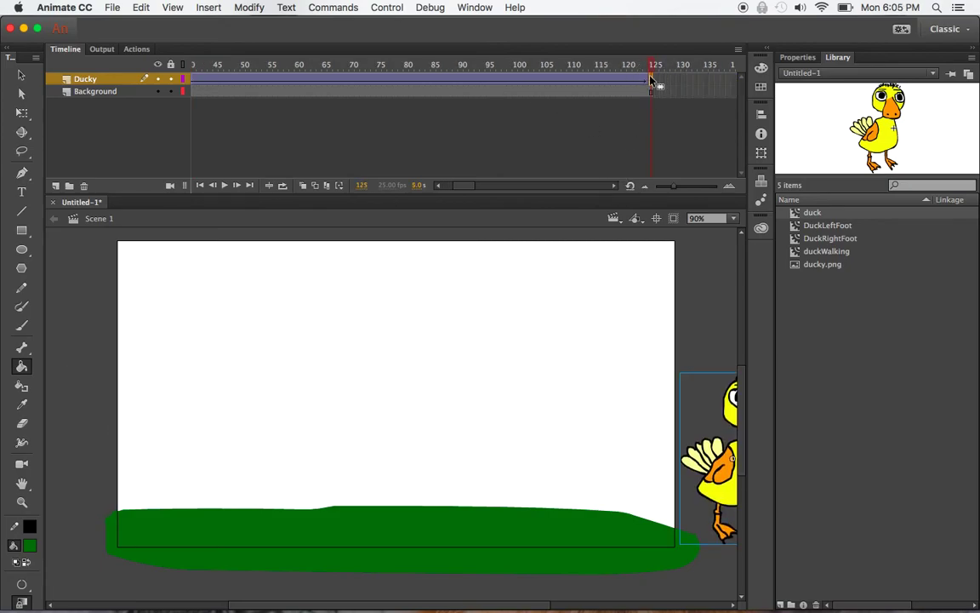
key("Up")
key("Up")
key("Up")
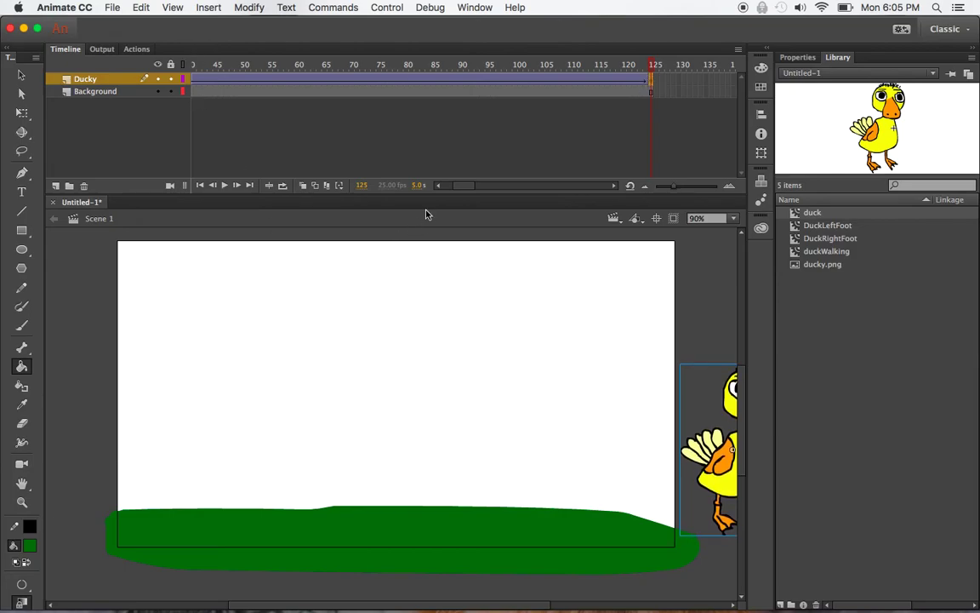
Return to frame 1 of the Background layer, deselect the ground shape and set the fill colour to blue
left_click(437, 185)
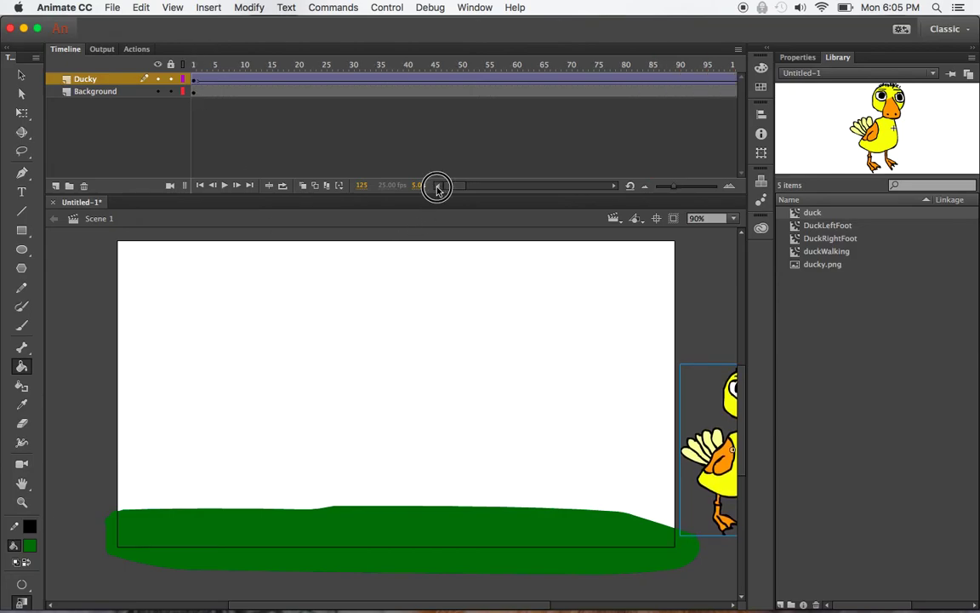
left_click(194, 93)
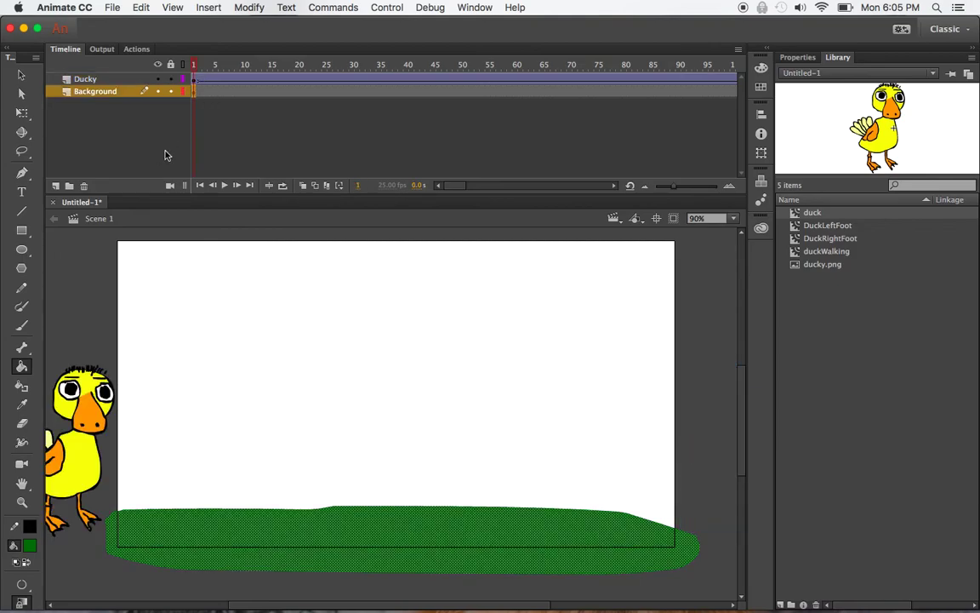
left_click(21, 325)
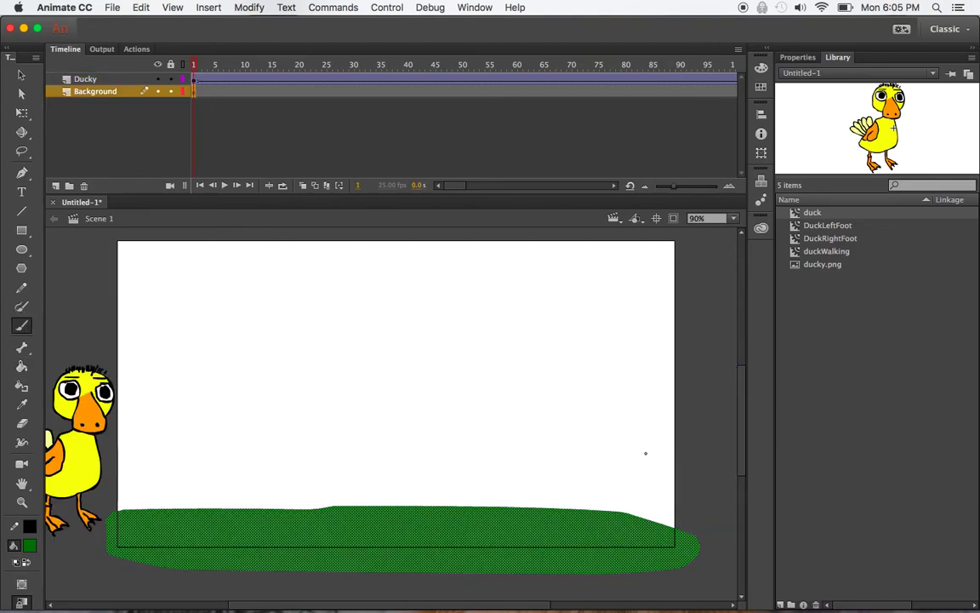
left_click(29, 546)
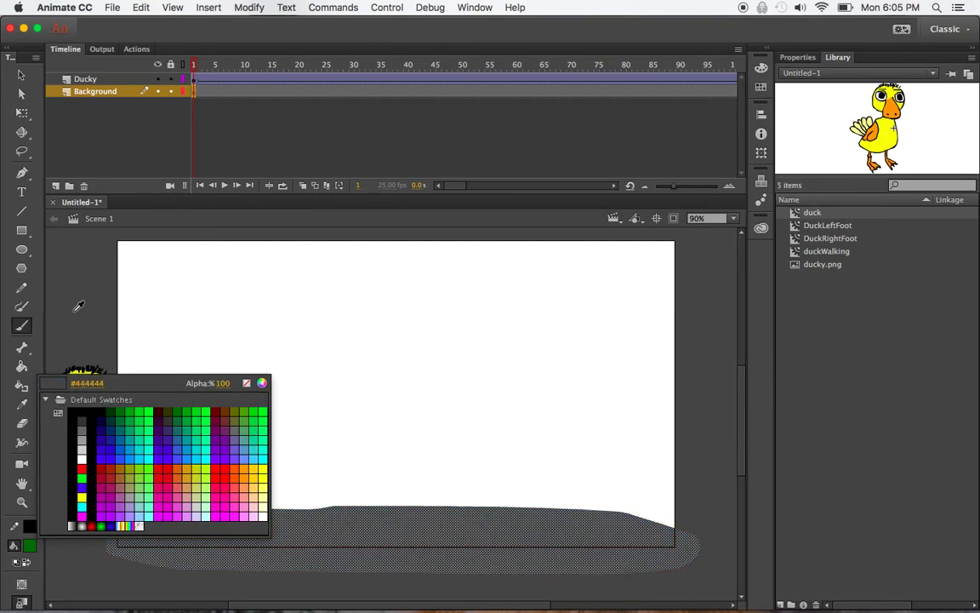
key("Escape")
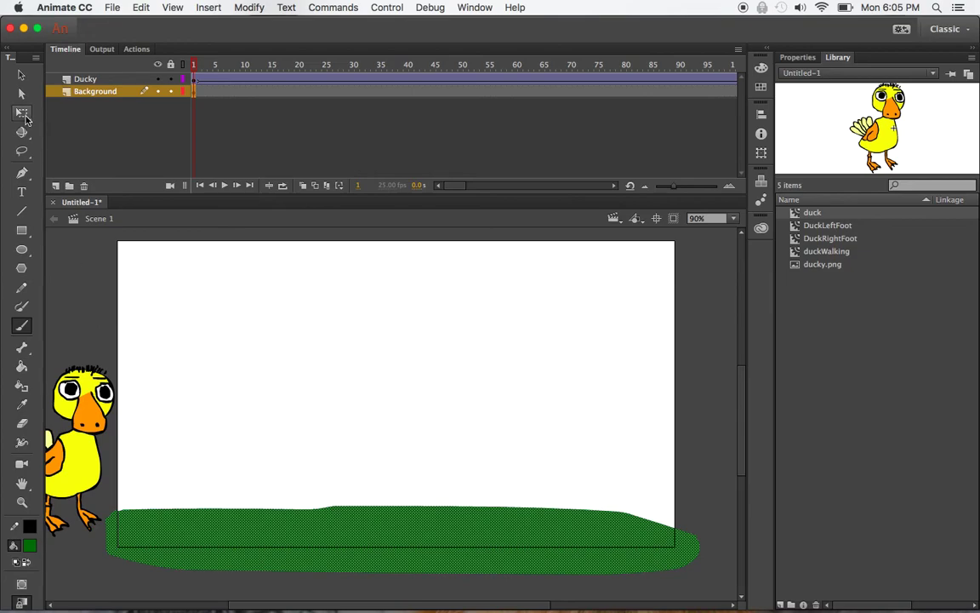
left_click(21, 74)
left_click(94, 308)
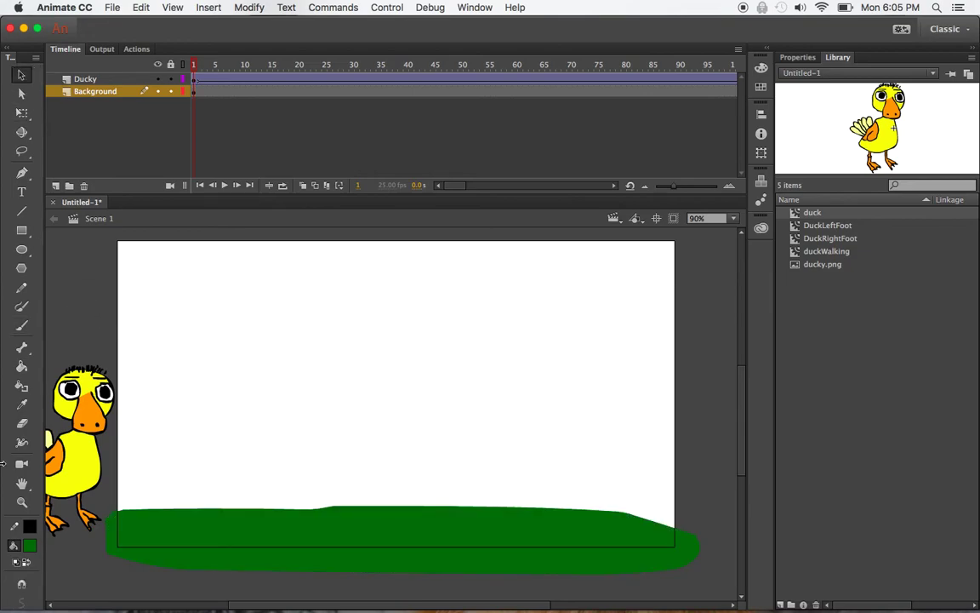
left_click(30, 545)
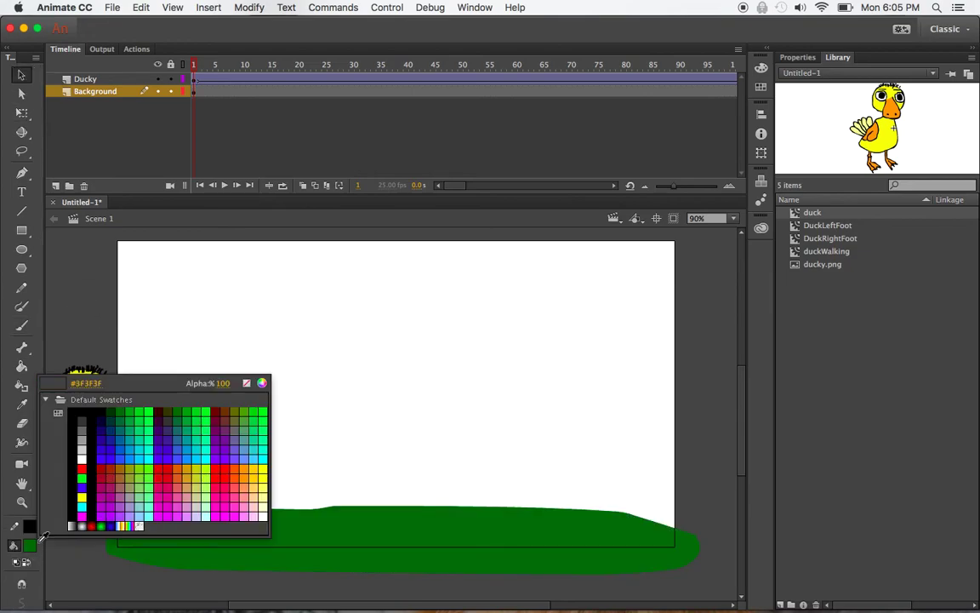
left_click(116, 451)
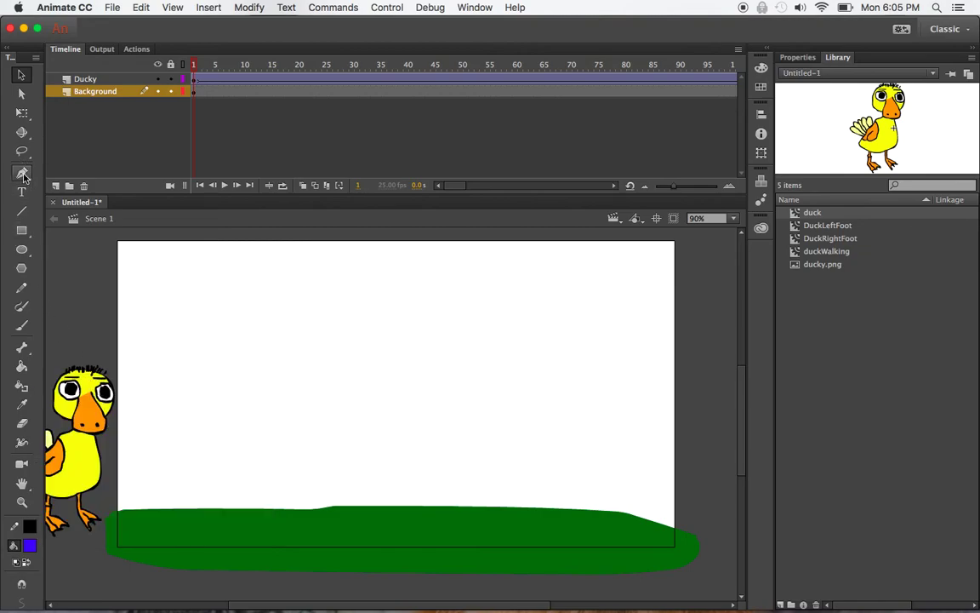
Brush a blue sky outline from the ground's right end around beyond the stage to its left end, and fill the enclosed area blue
left_click(21, 325)
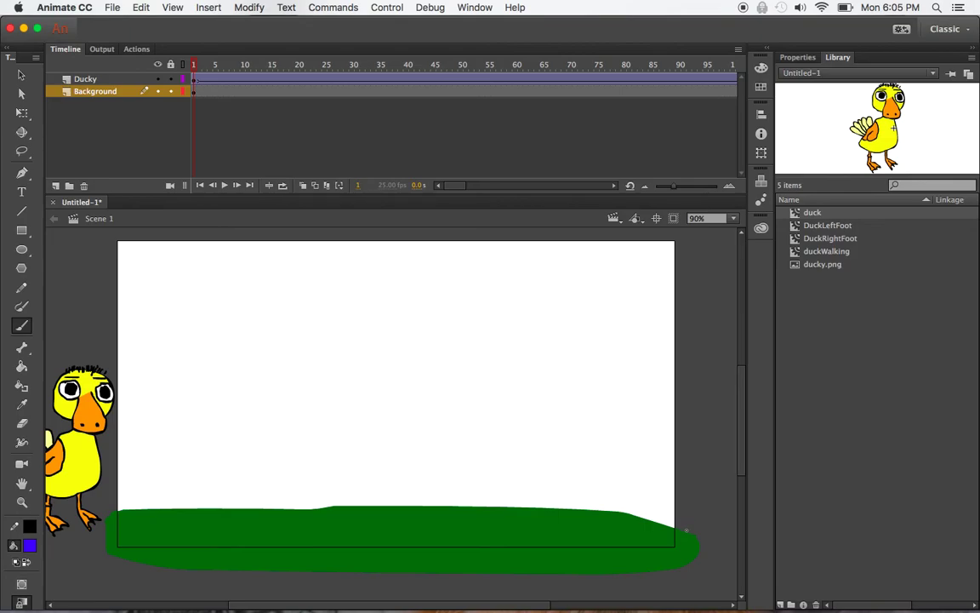
mouse_move(687, 527)
left_mouse_down()
mouse_move(718, 265)
mouse_move(676, 226)
left_mouse_up()
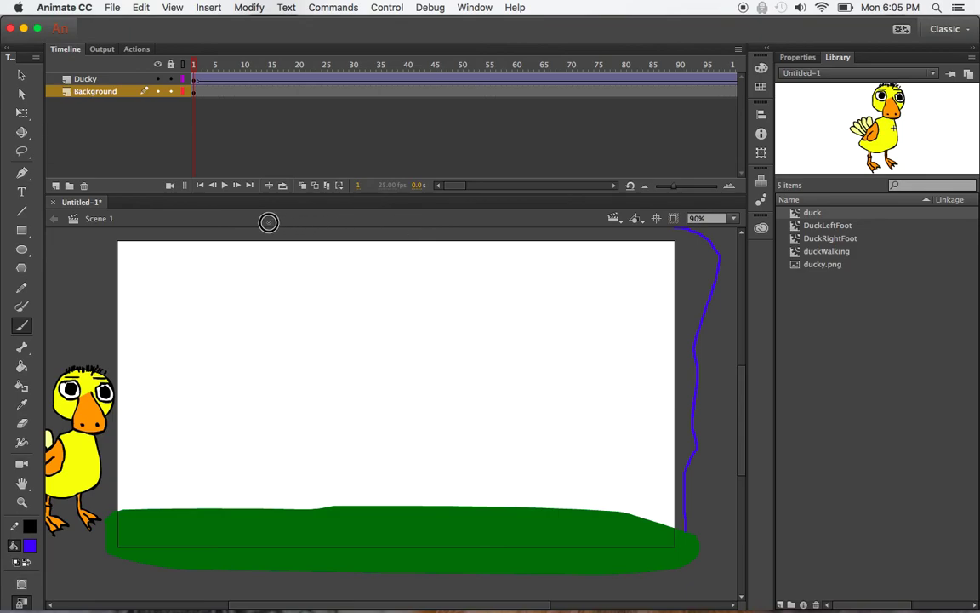
mouse_move(92, 228)
left_mouse_down()
mouse_move(64, 447)
mouse_move(72, 488)
mouse_move(107, 527)
left_mouse_up()
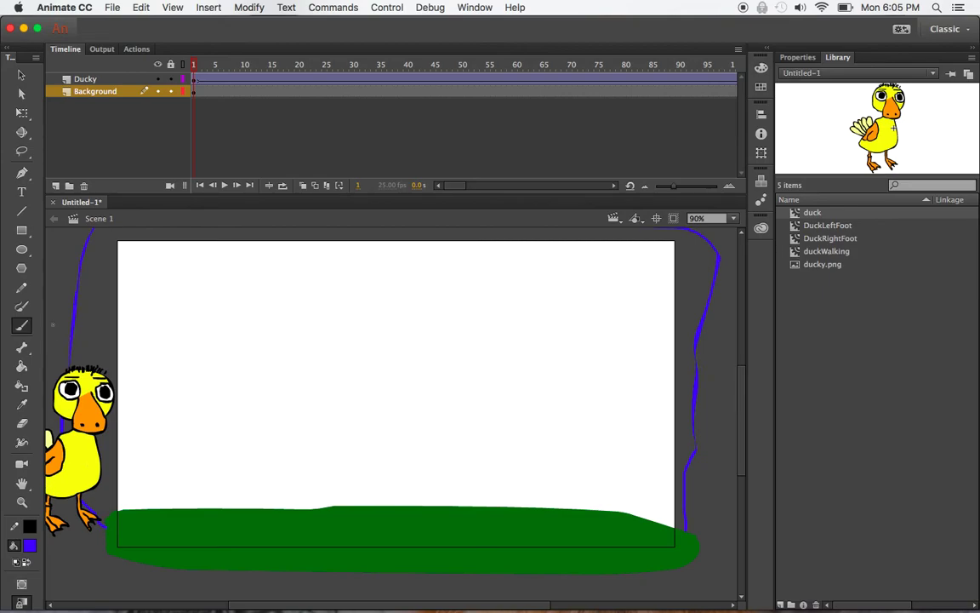
left_click(22, 366)
left_click(338, 369)
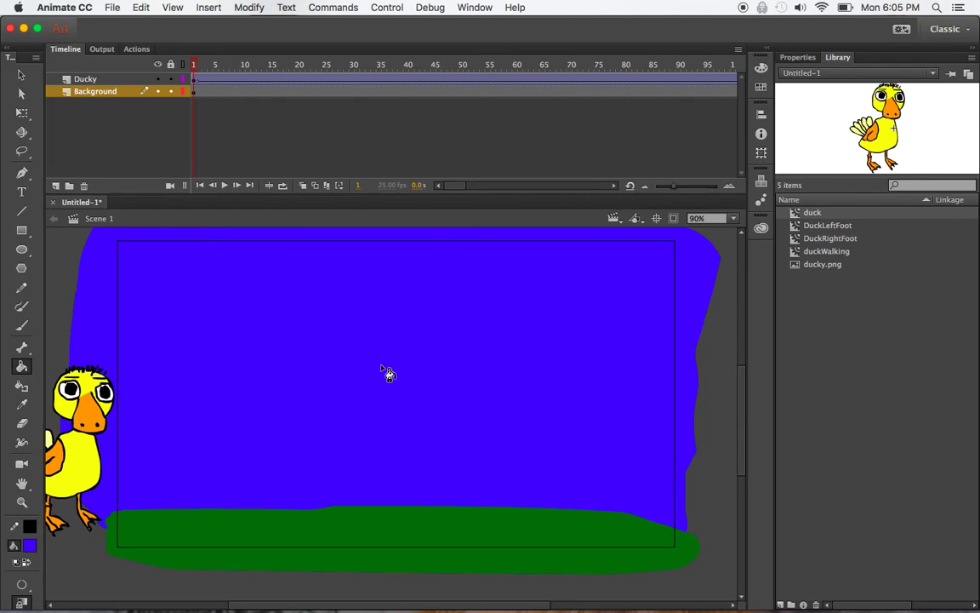
Change the fill of the blue sky shape to the white-to-black linear gradient swatch
left_click(22, 74)
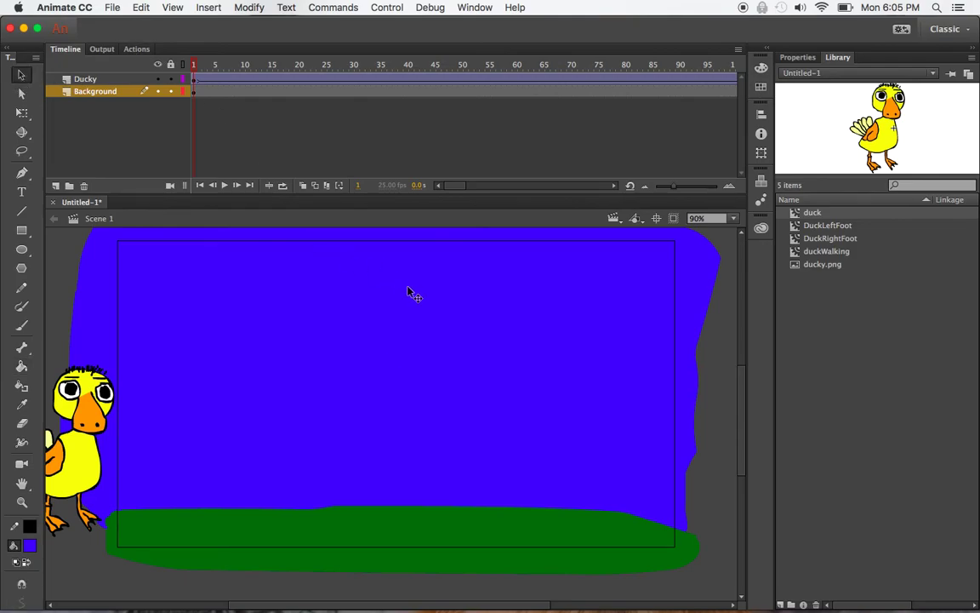
left_click(418, 349)
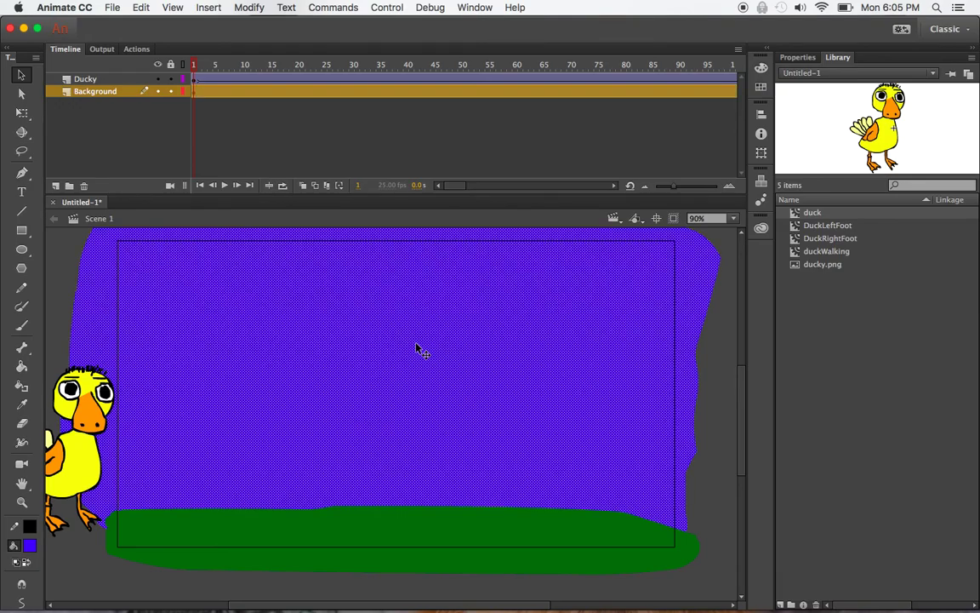
left_click(29, 546)
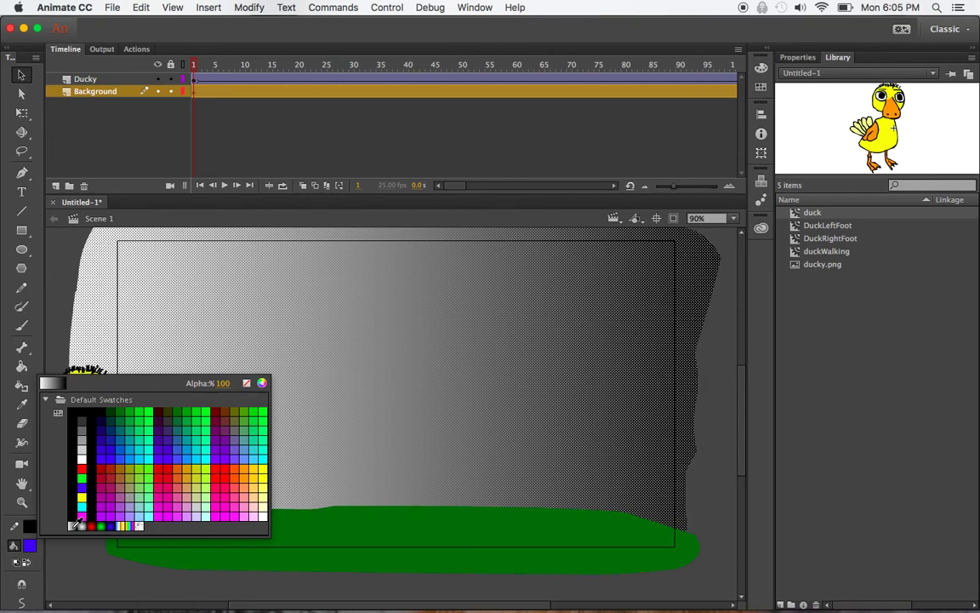
left_click(74, 525)
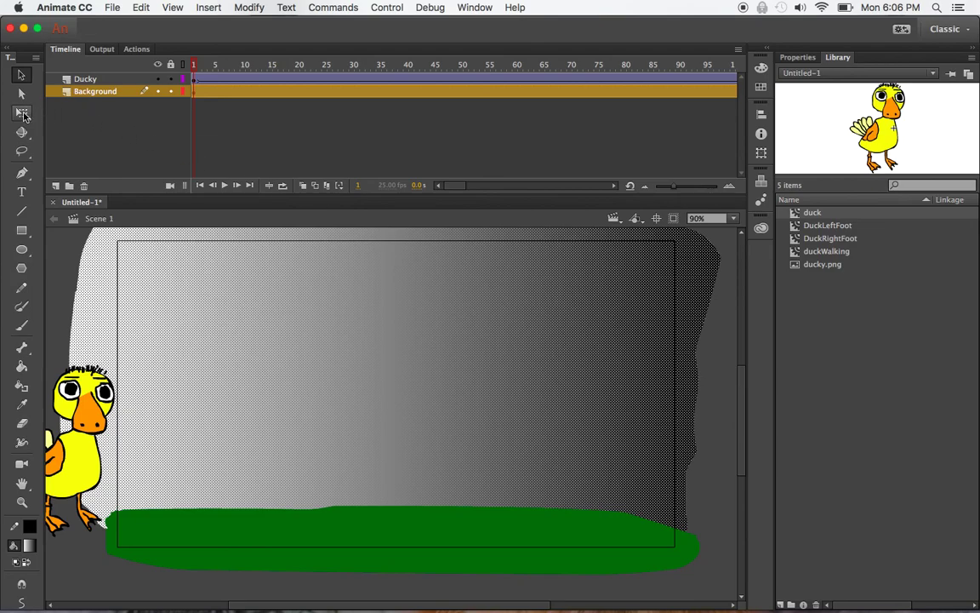
Narrow the sky's linear gradient with the Gradient Transform tool so its dark end lies just inside the stage's right edge
left_click_drag(23, 116, 110, 128)
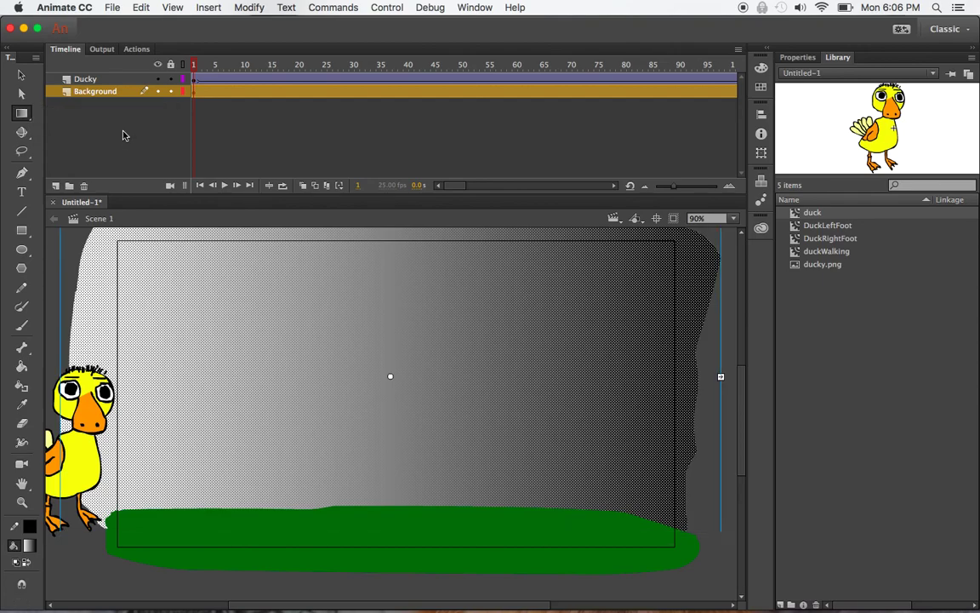
left_click(722, 376)
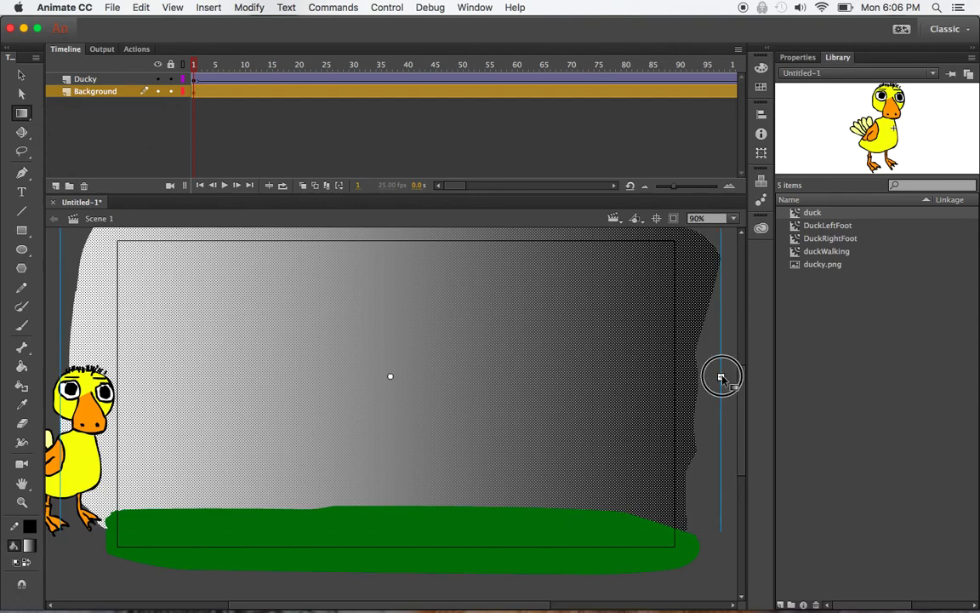
left_click_drag(722, 376, 650, 377)
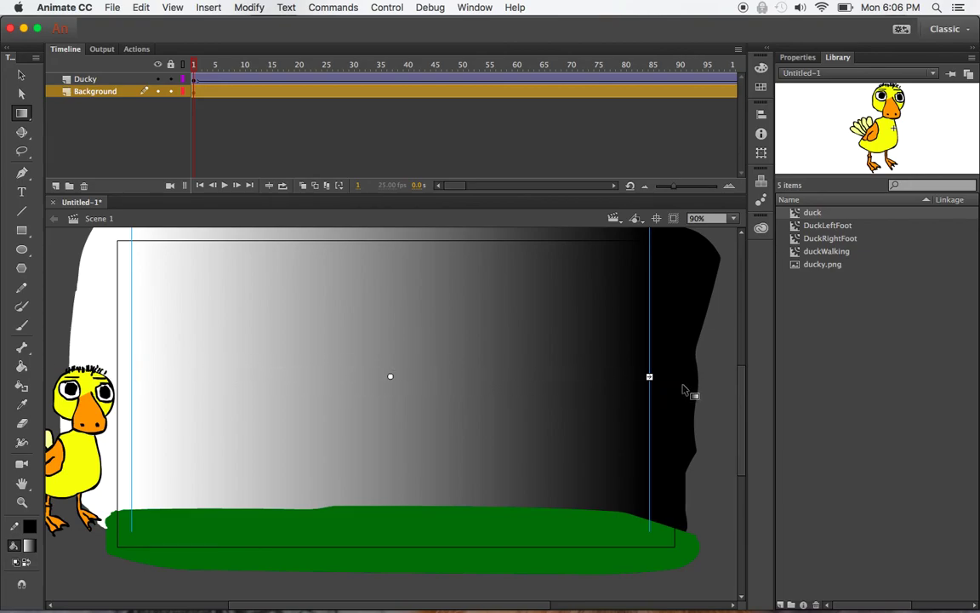
left_click_drag(744, 405, 744, 389)
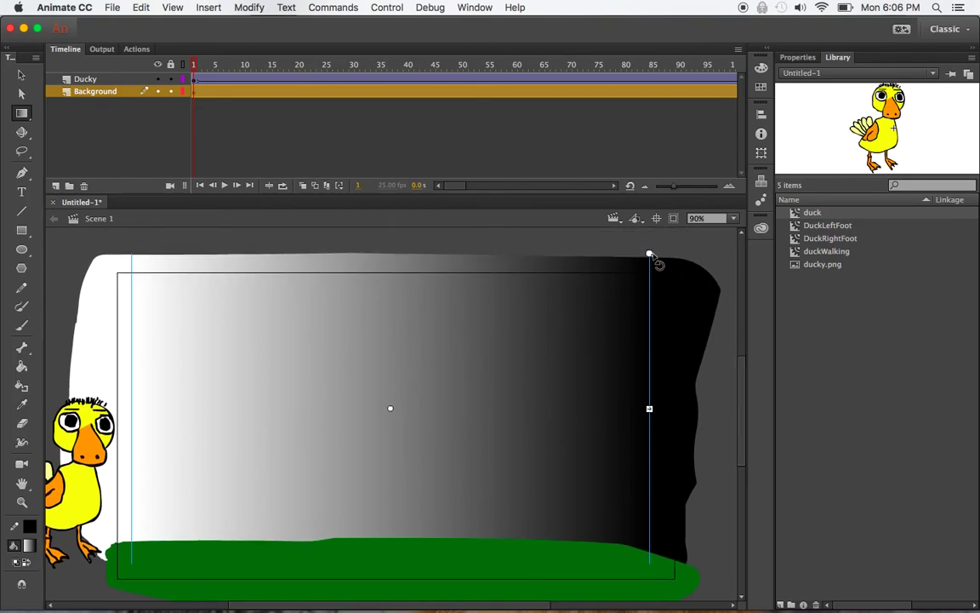
Rotate the sky's gradient to run from light above to dark below, and shorten it so its dark end lies at the ground's lower edge
left_click_drag(649, 255, 437, 497)
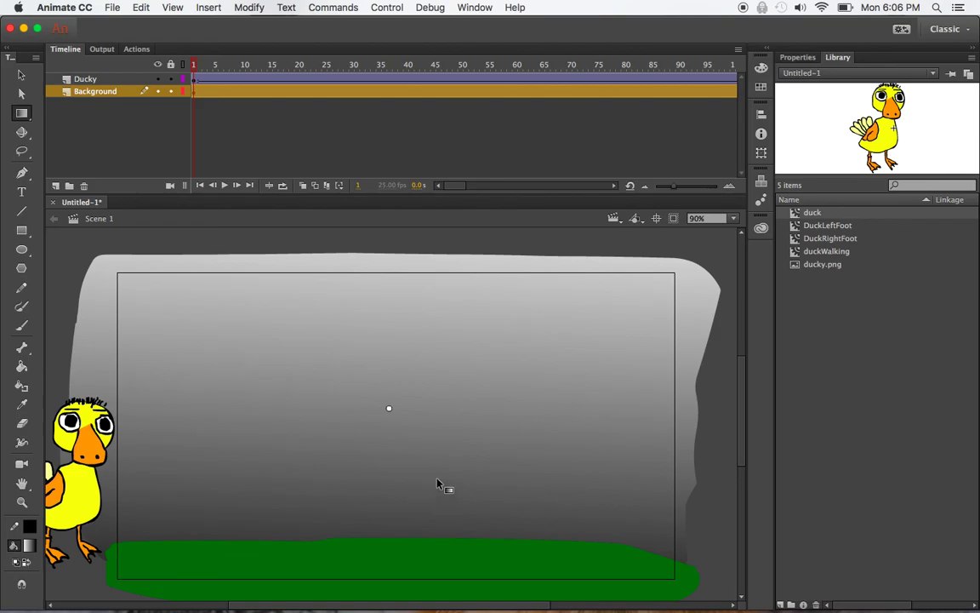
left_click_drag(433, 470, 439, 415)
left_click_drag(741, 410, 741, 454)
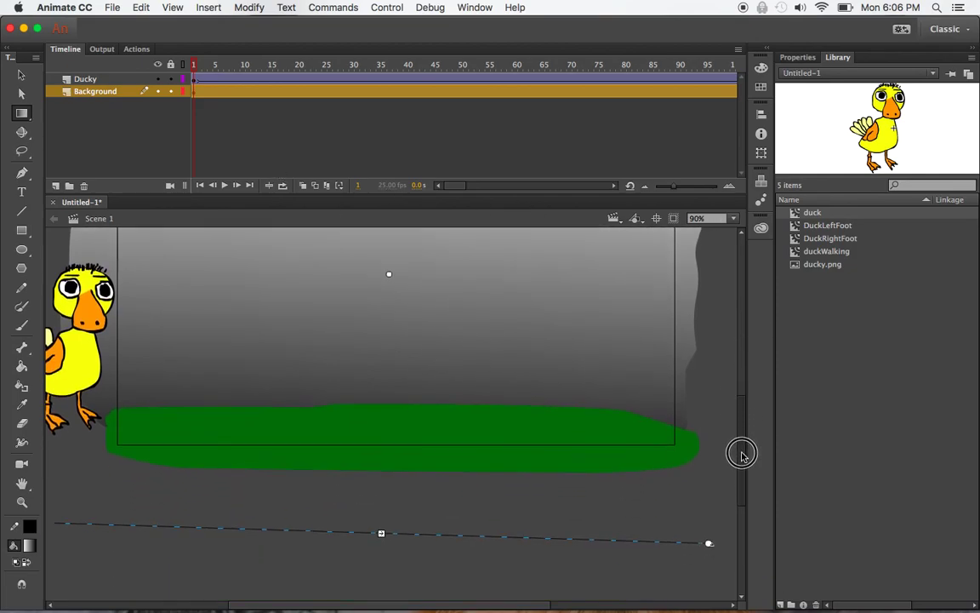
left_click_drag(381, 534, 382, 471)
left_click_drag(741, 436, 746, 387)
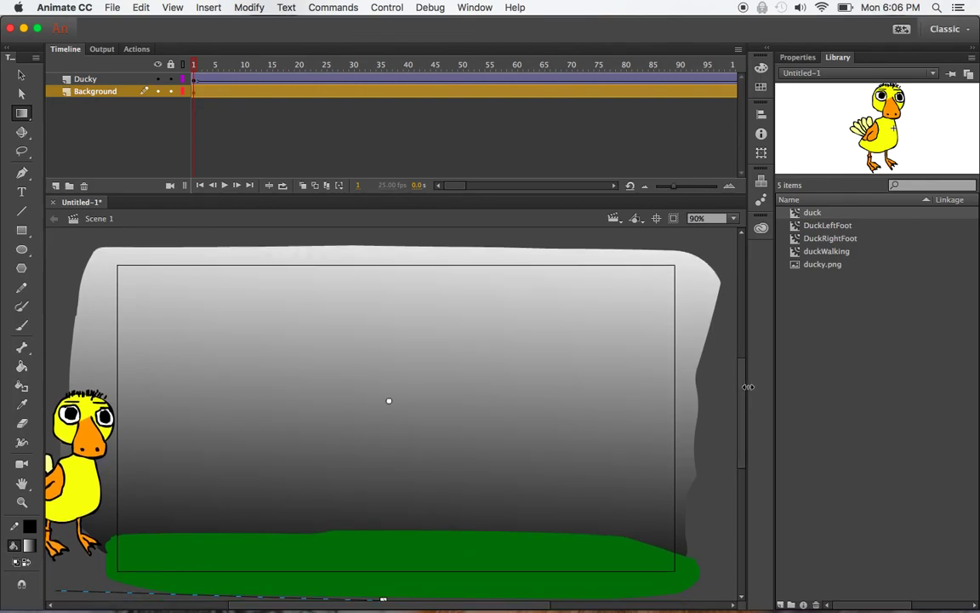
Select the sky shape and change the white end of its linear gradient to bright blue #0066FF
left_click(20, 73)
left_click(414, 376)
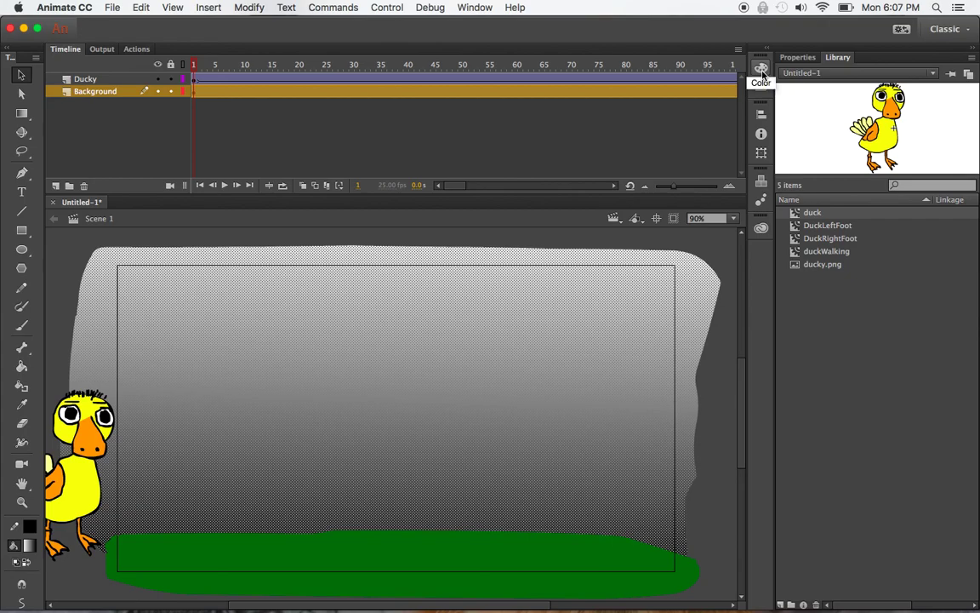
left_click(474, 7)
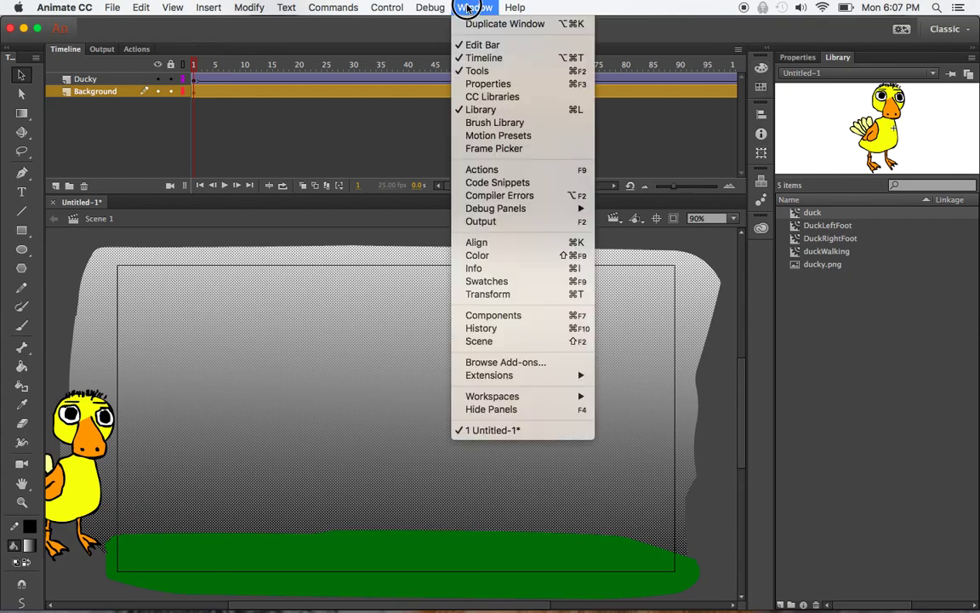
left_click(469, 257)
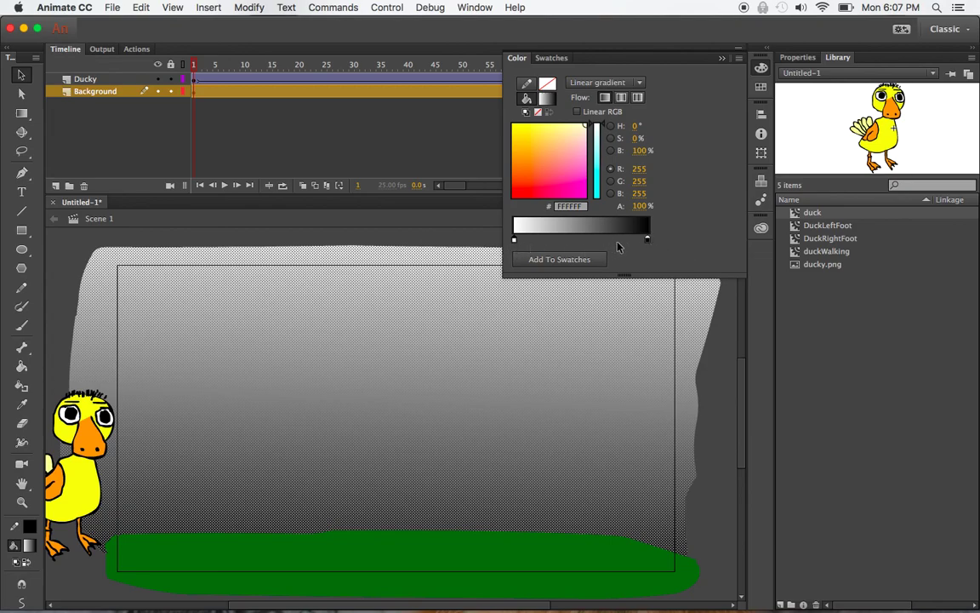
double_click(514, 243)
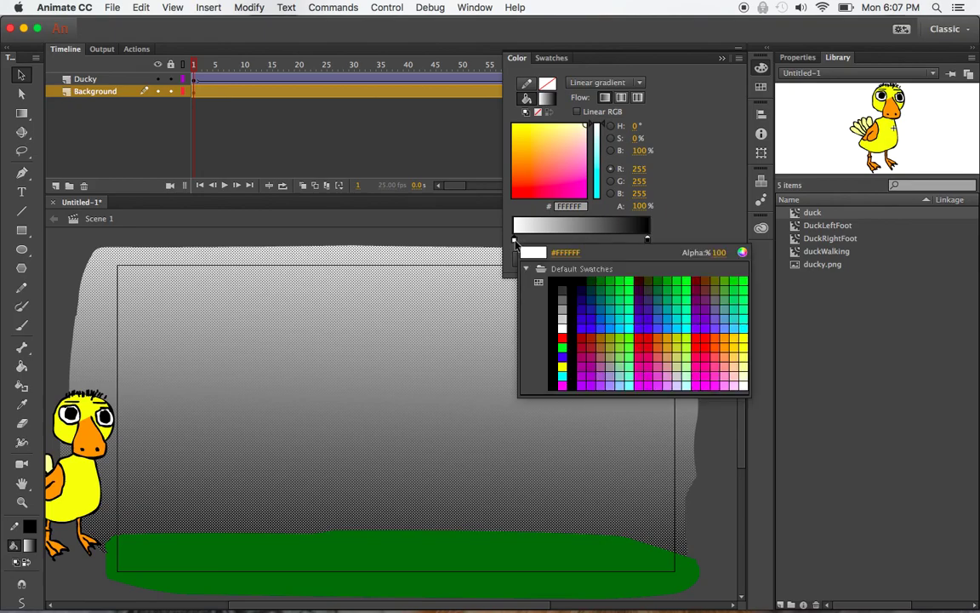
left_click(606, 325)
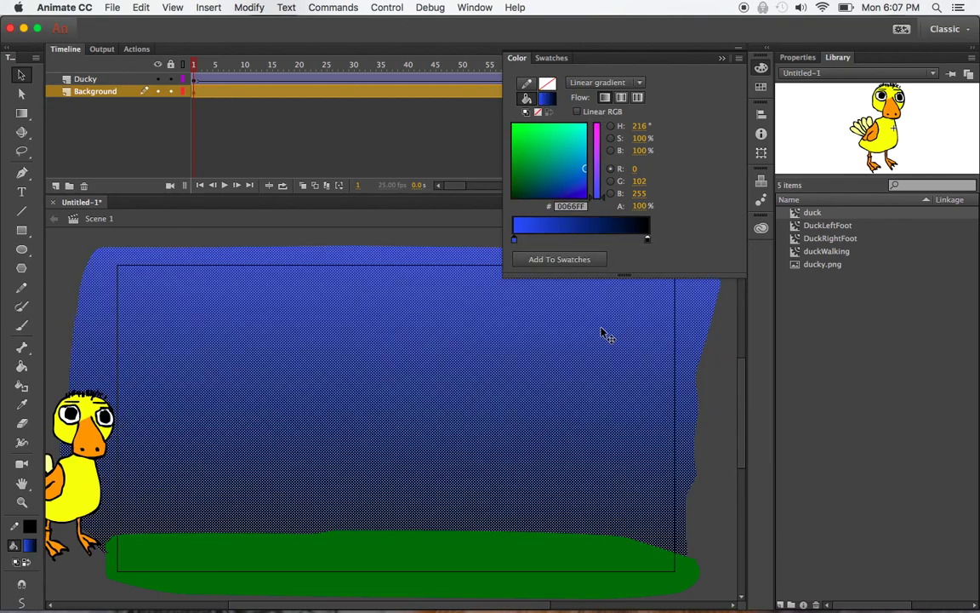
Change the black end of the sky's linear gradient to dark blue #000066
left_click(649, 243)
double_click(648, 240)
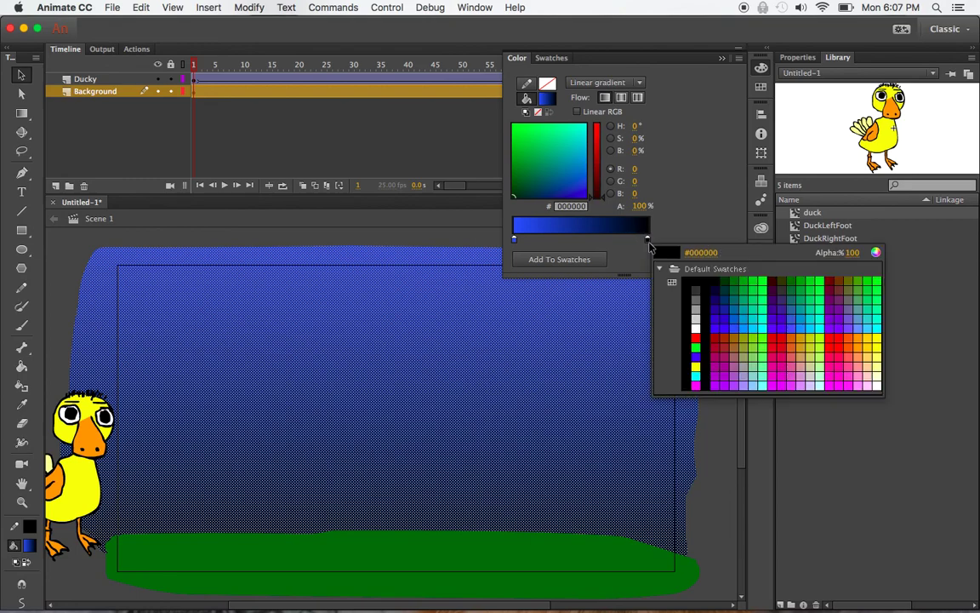
left_click(716, 300)
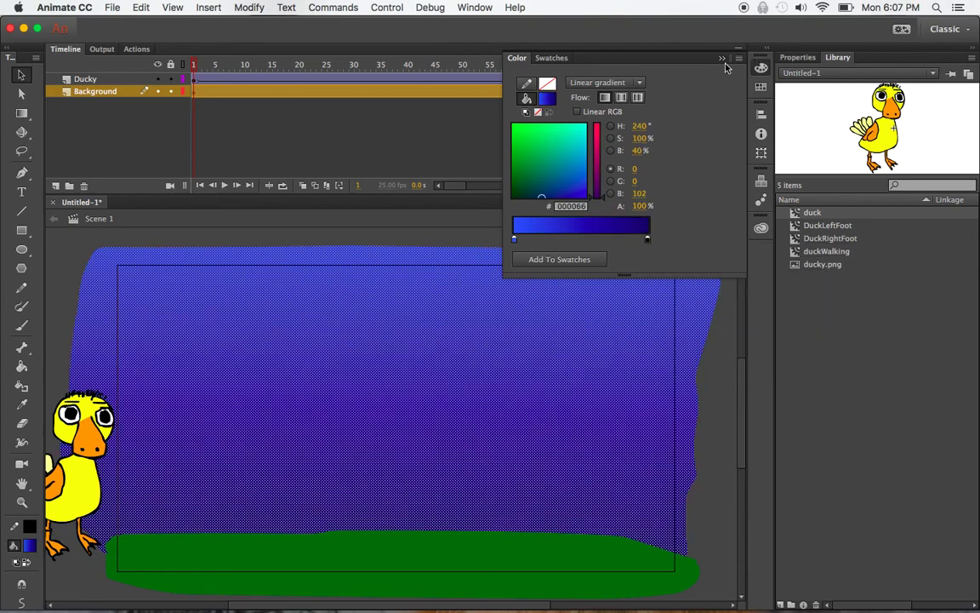
Close the colour settings, deselect the sky shape and test the movie to view the duck walking against the background
left_click(722, 59)
left_click(729, 336)
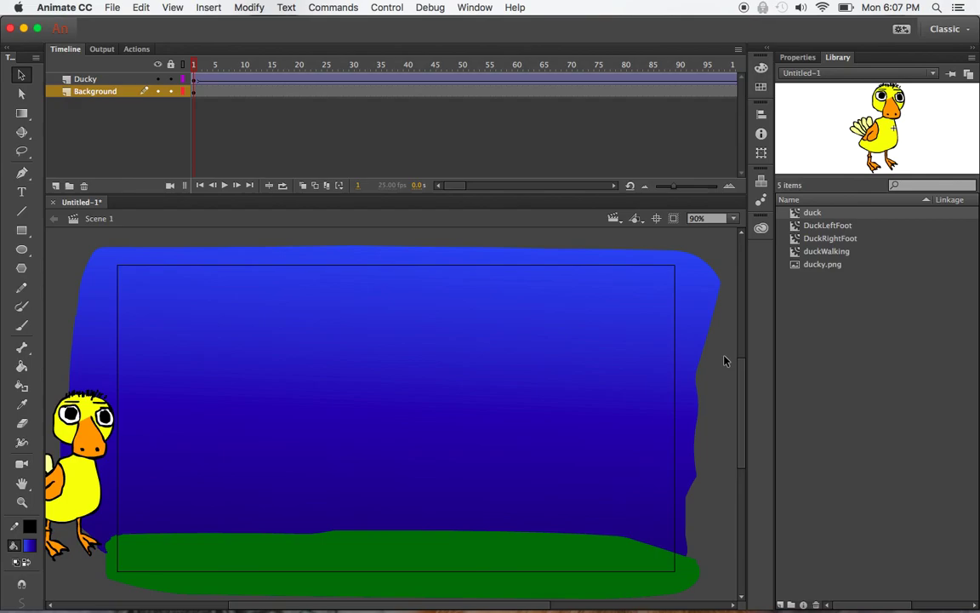
key("super+Return")
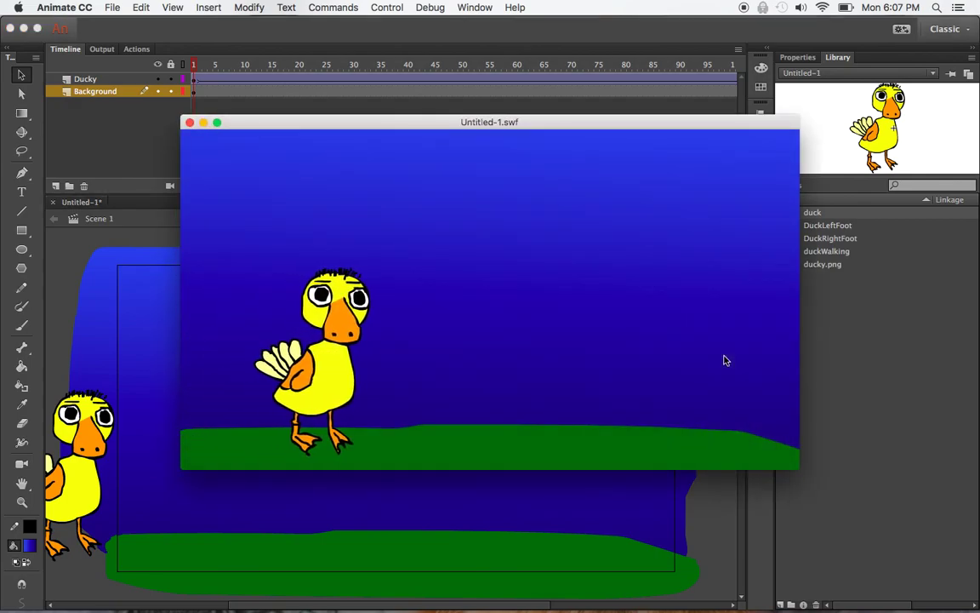